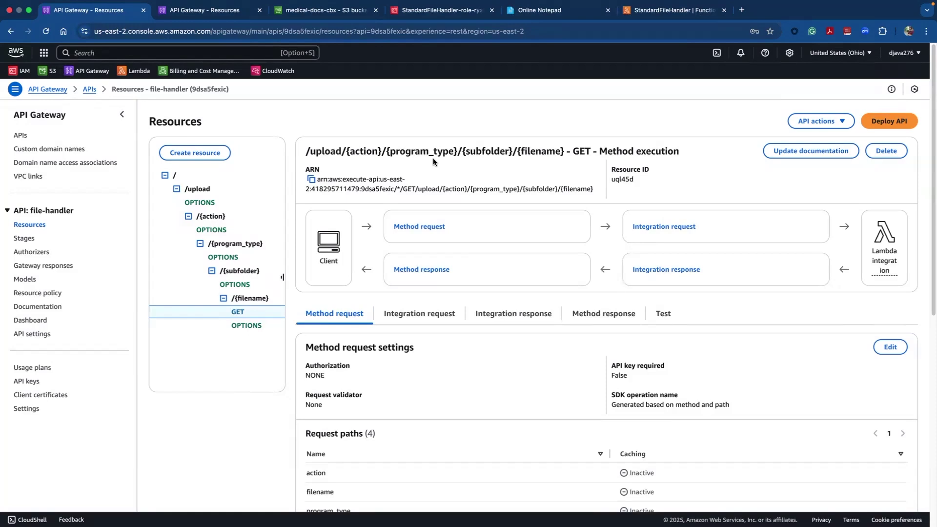
# Step: Create a directCC resource under the root path / with CORS enabled
pyautogui.hotkey('ctrl', 'Right')
pyautogui.click(177, 189)
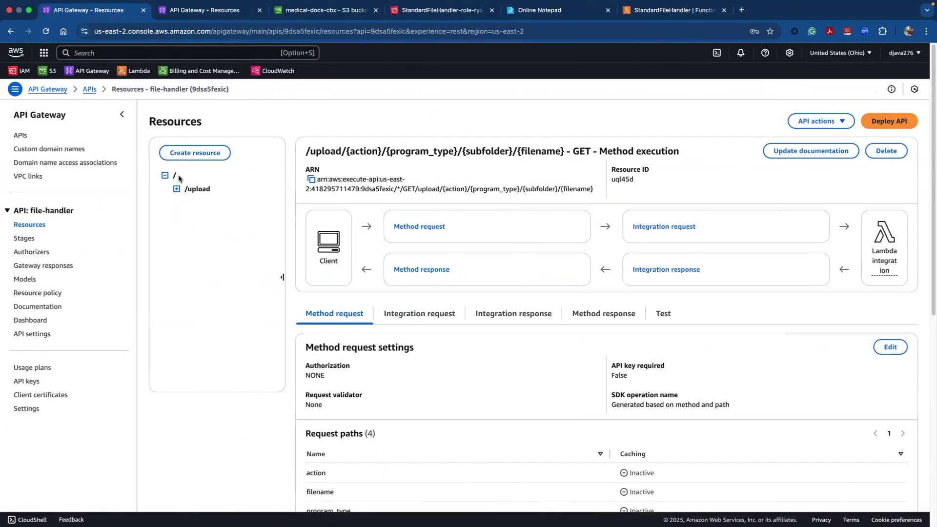
pyautogui.click(176, 176)
pyautogui.click(194, 153)
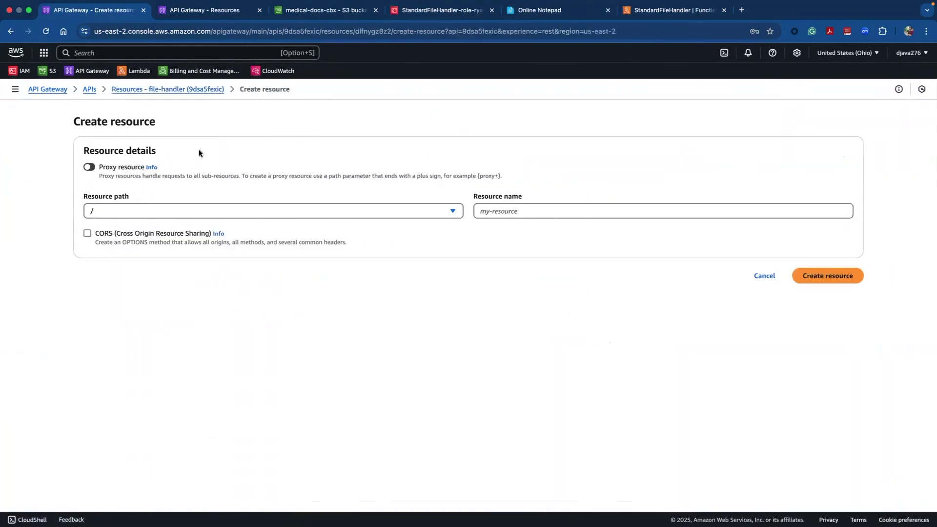
pyautogui.click(522, 205)
pyautogui.write('d')
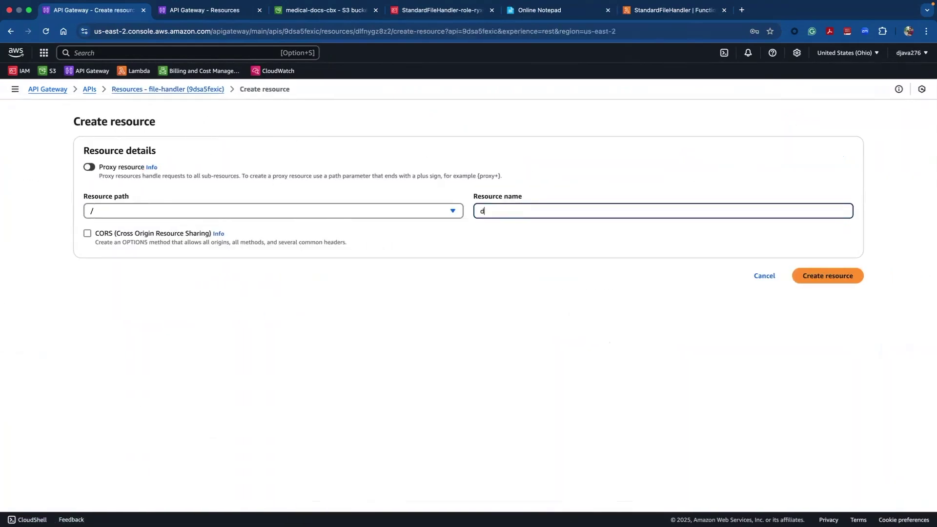
pyautogui.write('irectCC')
pyautogui.click(129, 233)
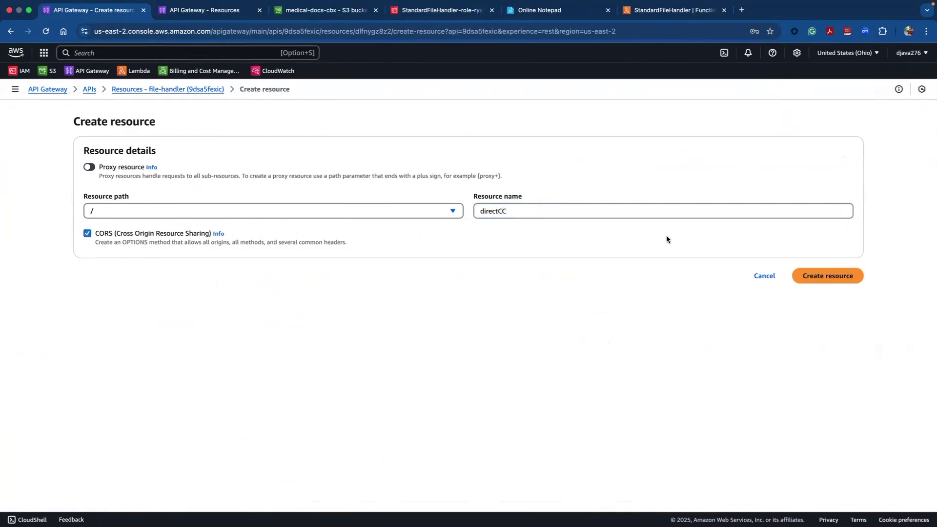
pyautogui.click(831, 279)
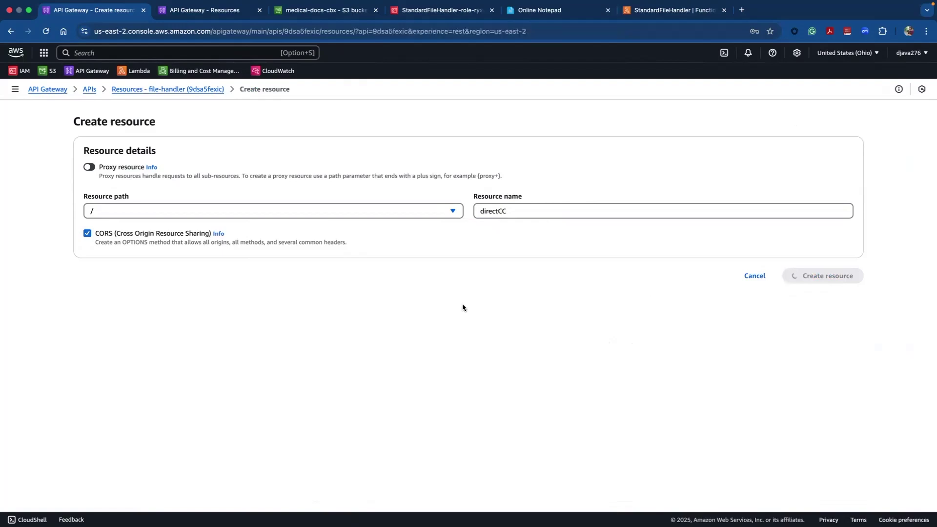
# Step: Create a child resource named {bucket} under /directCC/ with CORS enabled
pyautogui.click(206, 182)
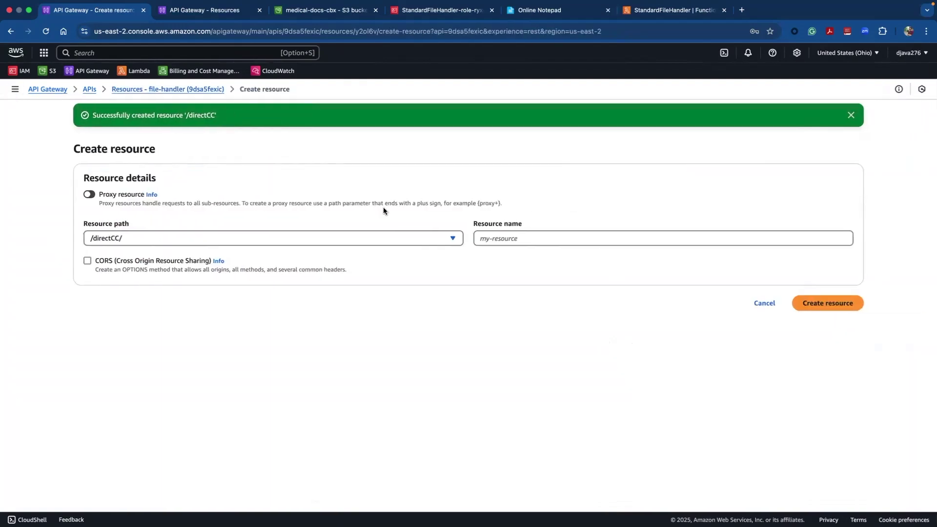
pyautogui.click(498, 239)
pyautogui.write('{')
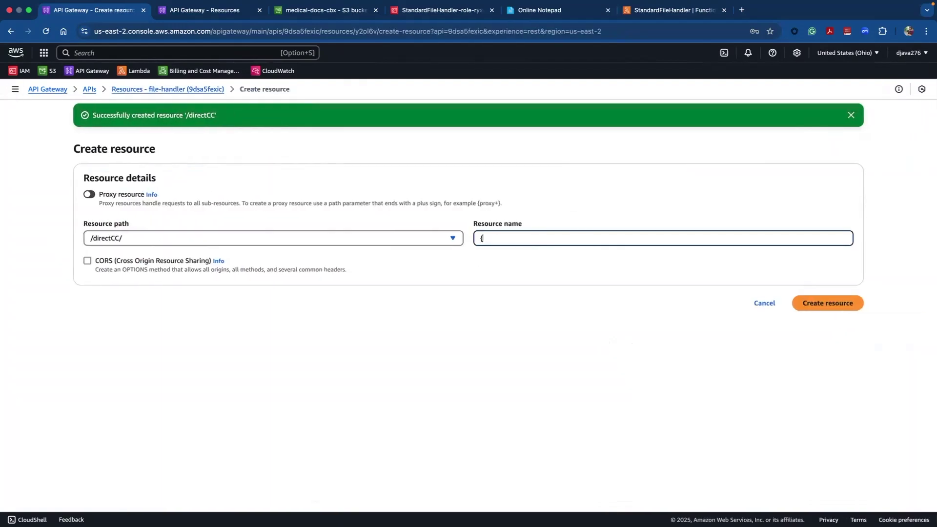
pyautogui.write('bucket}')
pyautogui.click(104, 262)
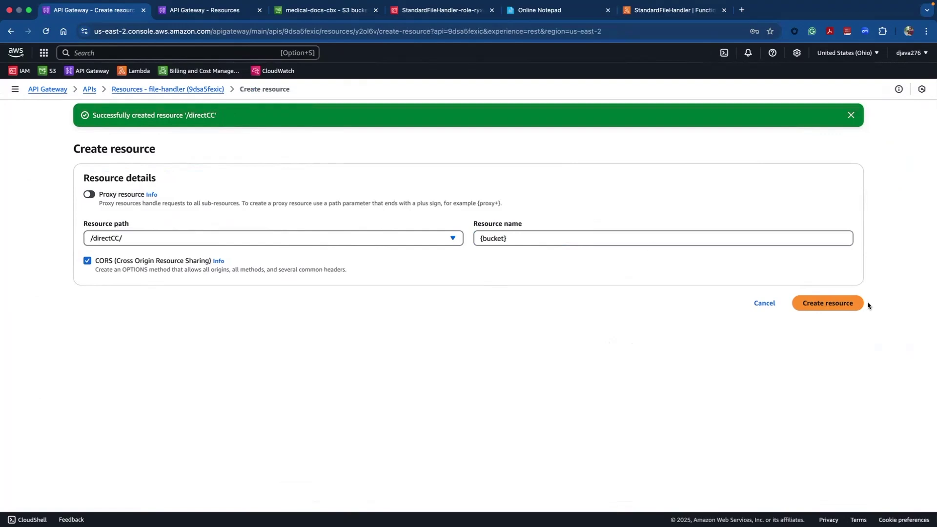
pyautogui.click(847, 303)
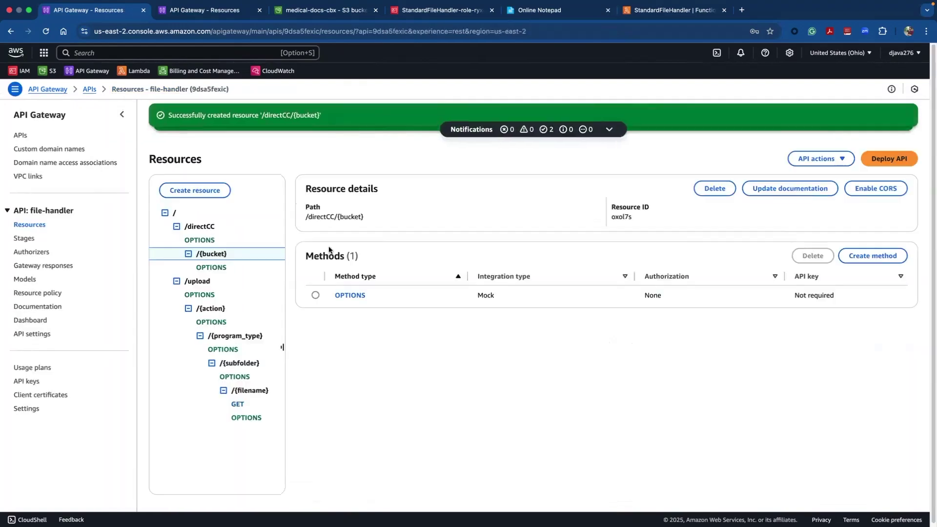
# Step: Create a child resource named {program_type} under /directCC/{bucket}/ with CORS enabled
pyautogui.click(196, 191)
pyautogui.click(499, 249)
pyautogui.write('{program_type}')
pyautogui.click(138, 273)
pyautogui.click(803, 308)
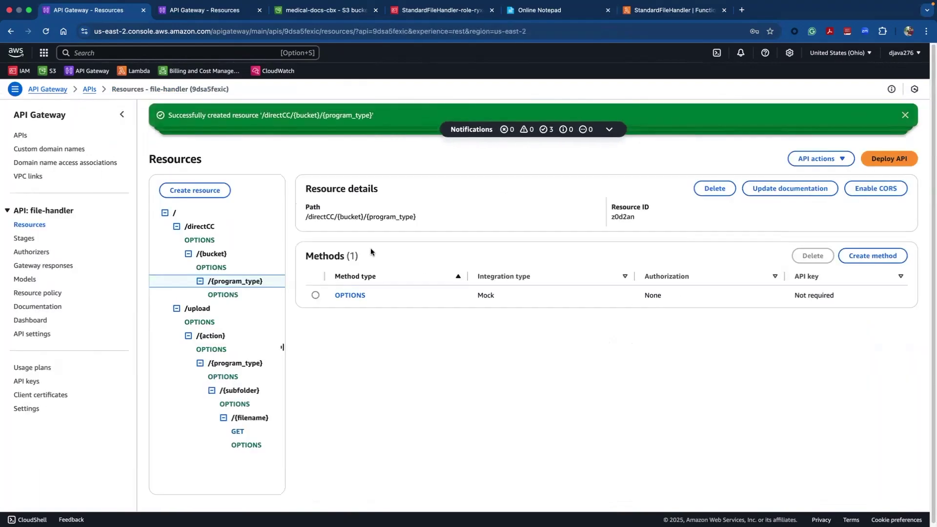
# Step: Create a child resource named {subfolder} under /directCC/{bucket}/{program_type}/ with CORS enabled
pyautogui.click(195, 190)
pyautogui.click(505, 252)
pyautogui.write('{')
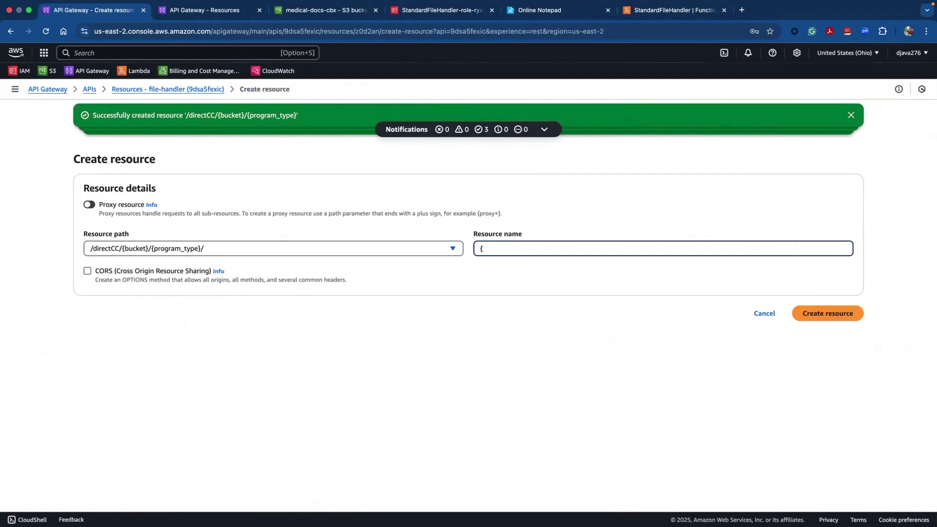
pyautogui.write('subfolder}')
pyautogui.click(157, 270)
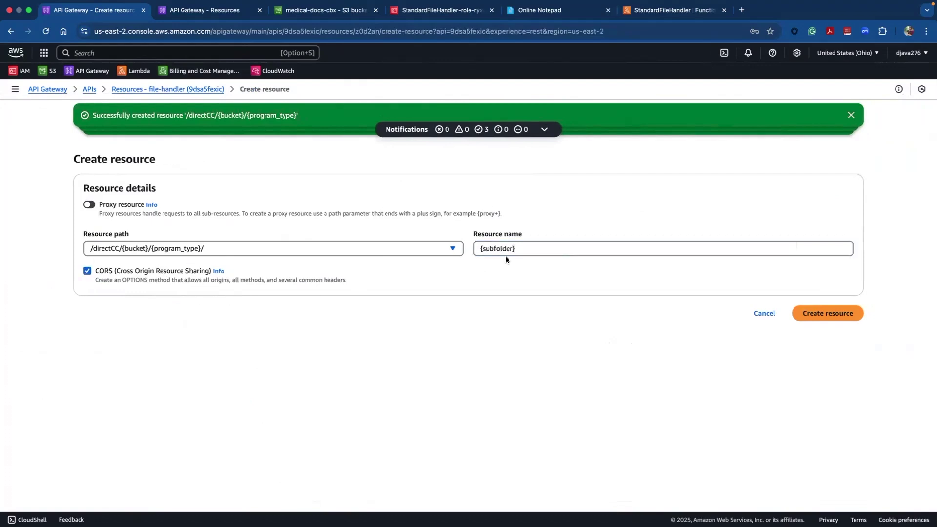
pyautogui.click(840, 311)
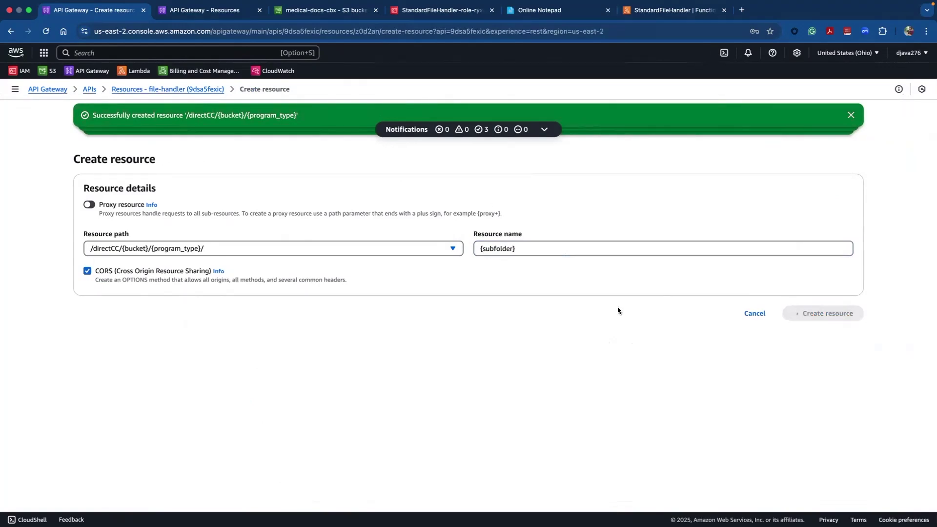
# Step: Create a child resource named {filename} under /directCC/{bucket}/{program_type}/{subfolder}/ with CORS enabled
pyautogui.click(201, 194)
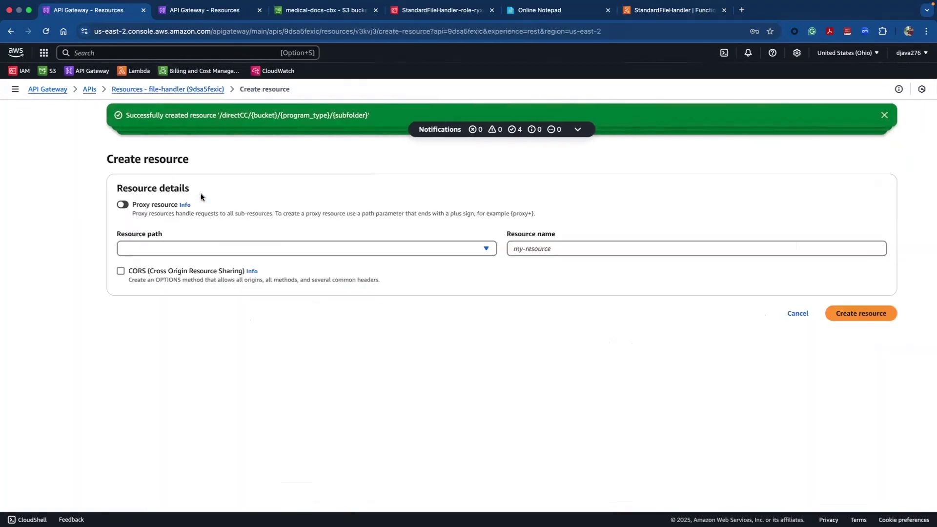
pyautogui.click(506, 246)
pyautogui.write('{filename}')
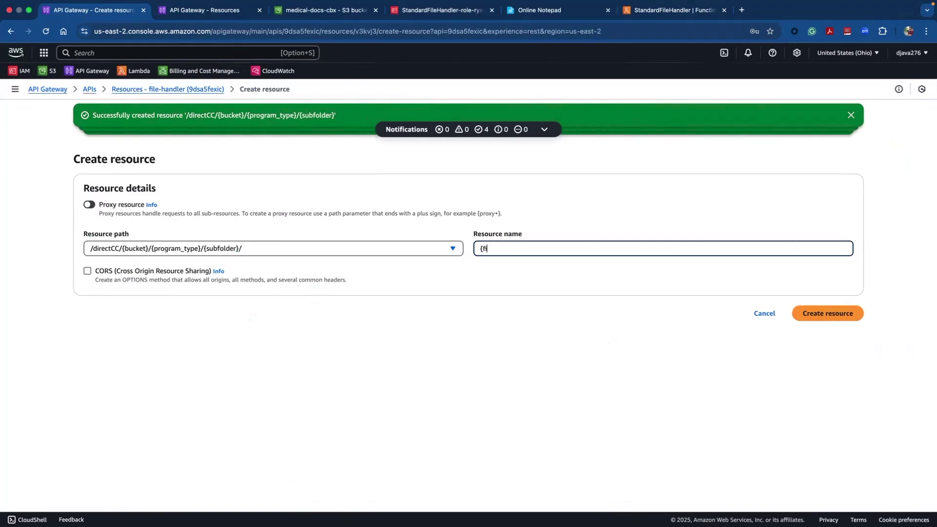
pyautogui.click(87, 271)
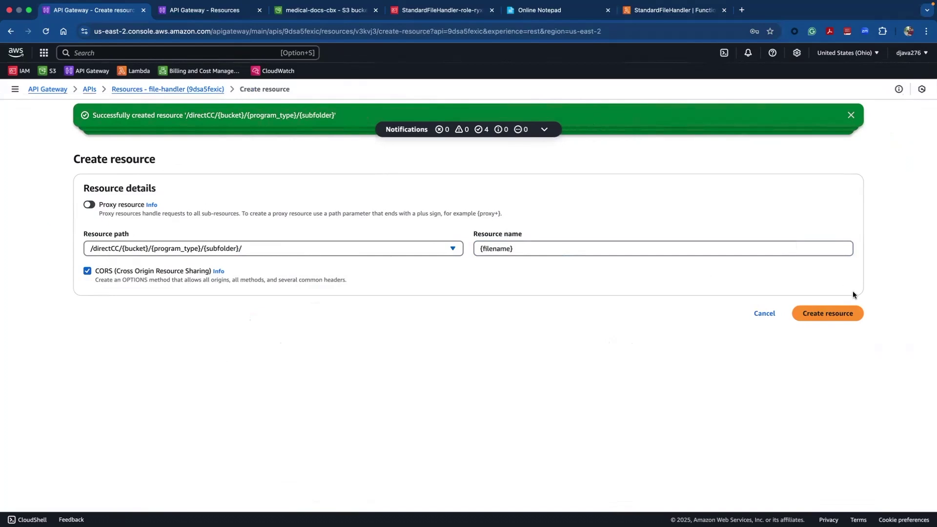
pyautogui.click(827, 320)
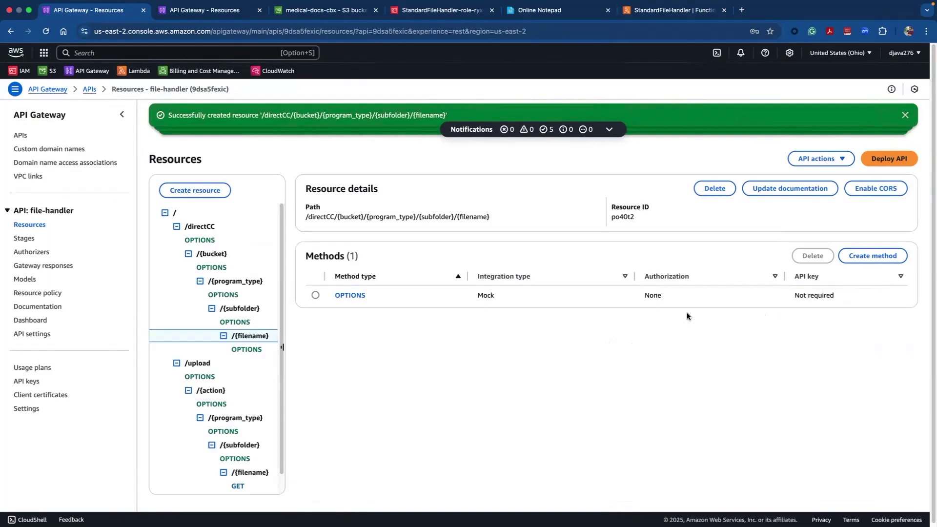
# Step: Start a PUT method on the new /{filename} resource with AWS service integration and the us-east-2 region
pyautogui.click(847, 256)
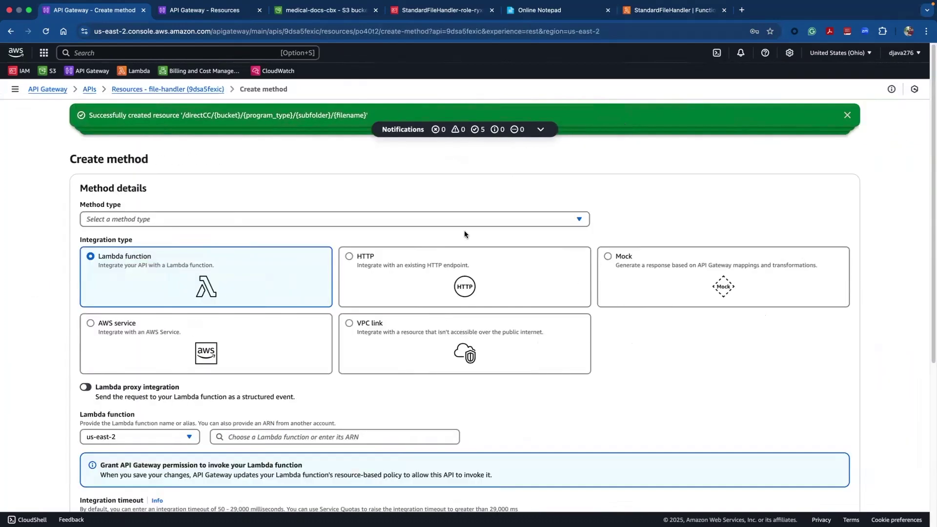
pyautogui.click(432, 215)
pyautogui.click(324, 325)
pyautogui.click(186, 341)
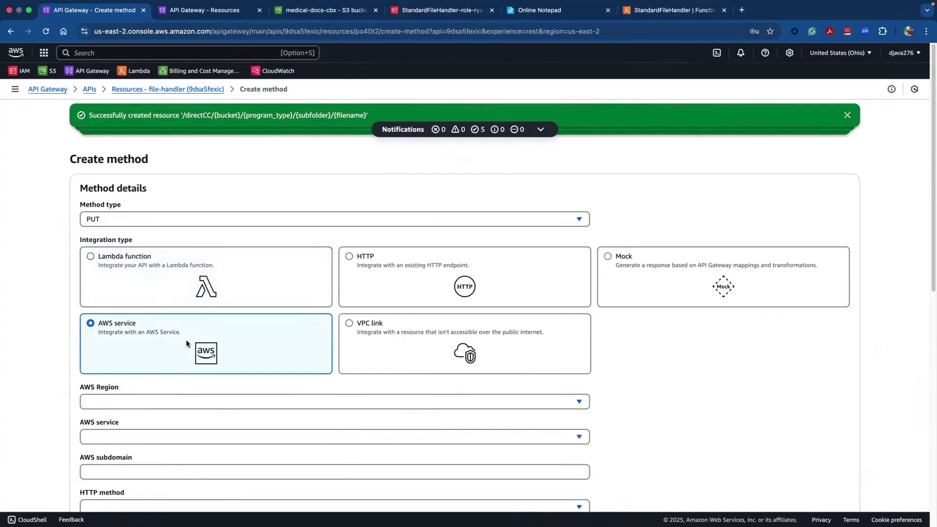
pyautogui.scroll(-5, 186, 341)
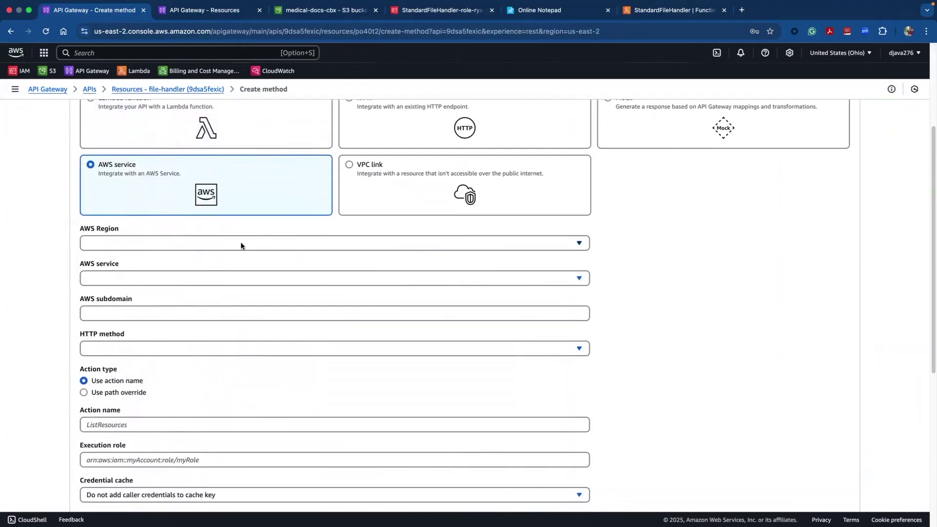
pyautogui.click(241, 242)
pyautogui.scroll(-10, 186, 353)
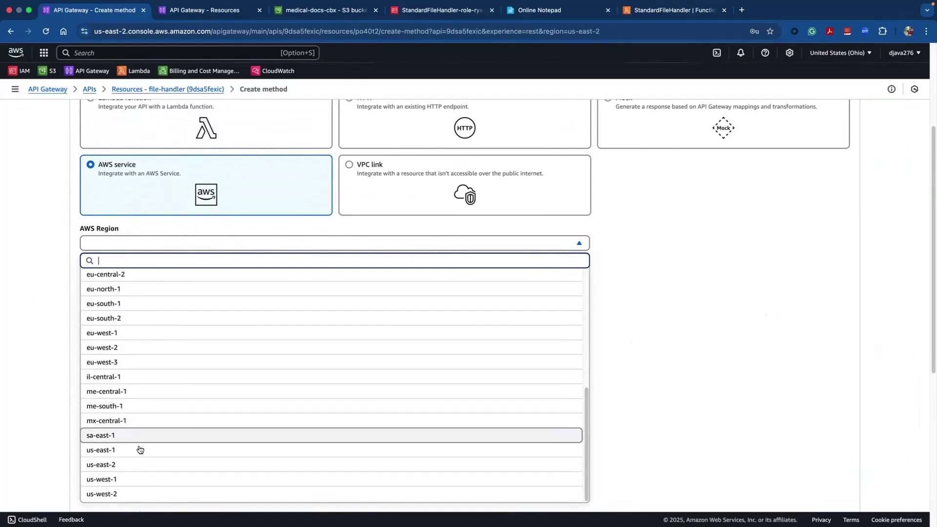
pyautogui.click(128, 464)
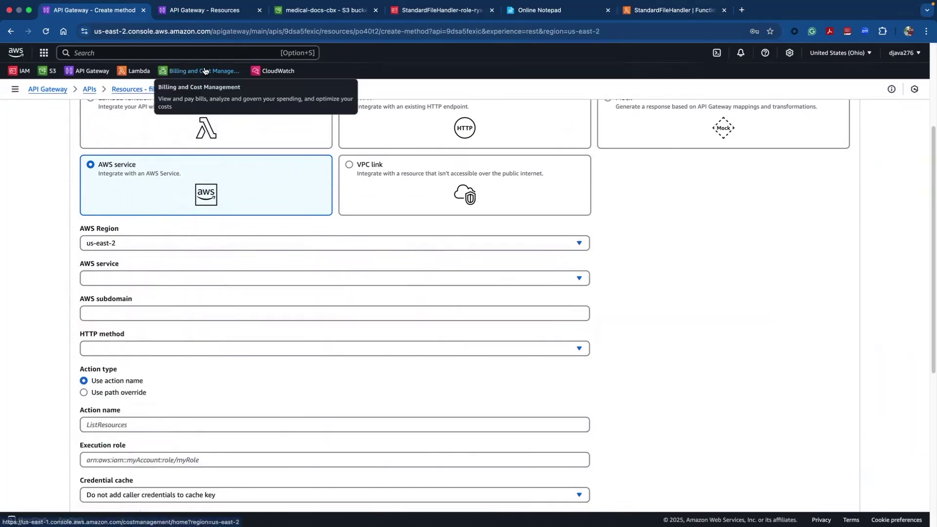
# Step: Check the AWS Region in the properties of the medical-docs-cbx bucket's NeuroPulse/new/ folder and return to the method form
pyautogui.click(293, 12)
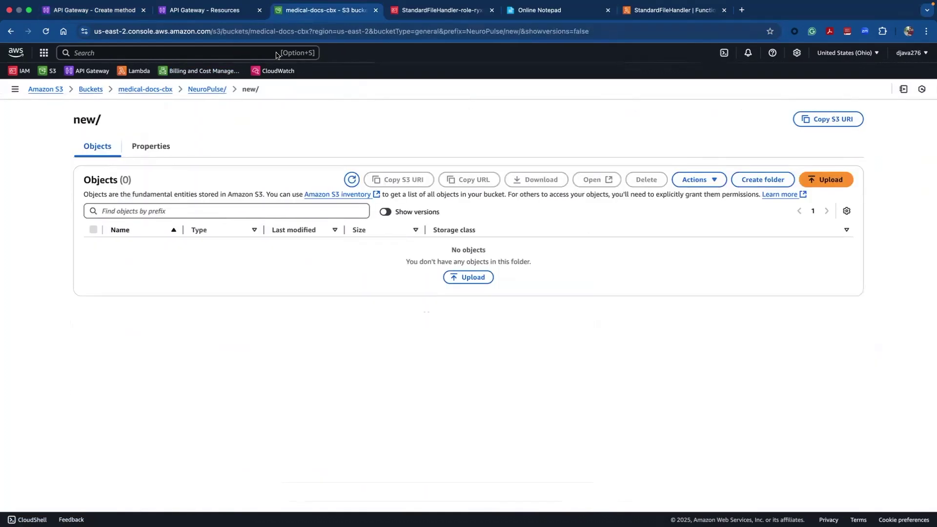
pyautogui.click(149, 147)
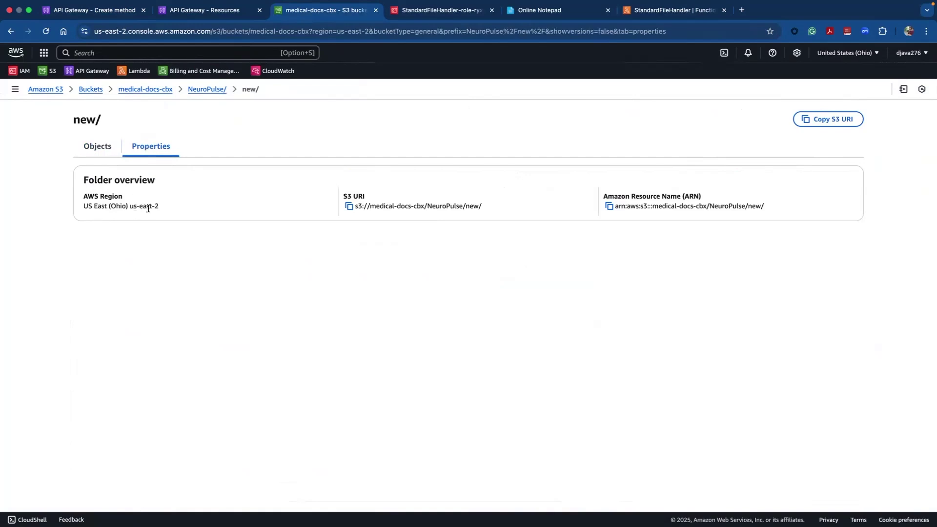
pyautogui.click(98, 10)
# Step: Set the integration's HTTP method to PUT and its action type to path override
pyautogui.scroll(-1, 145, 271)
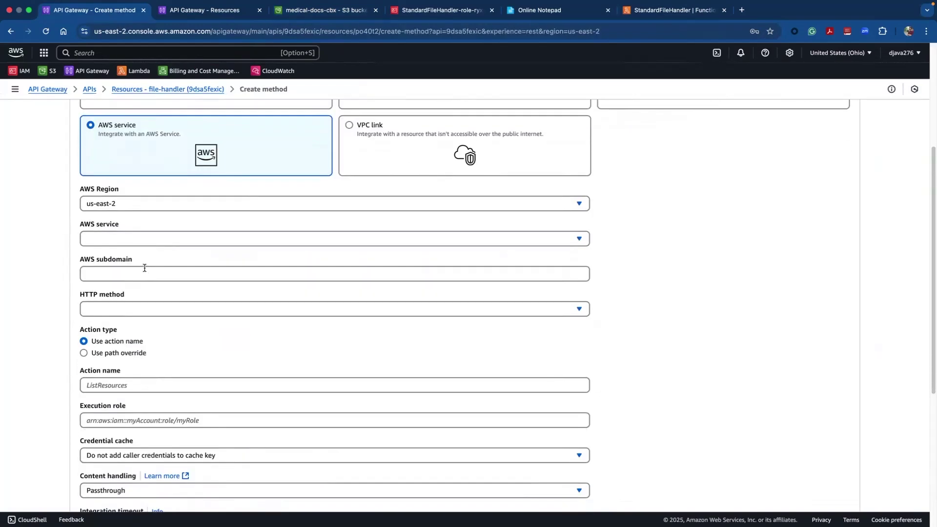
pyautogui.click(215, 309)
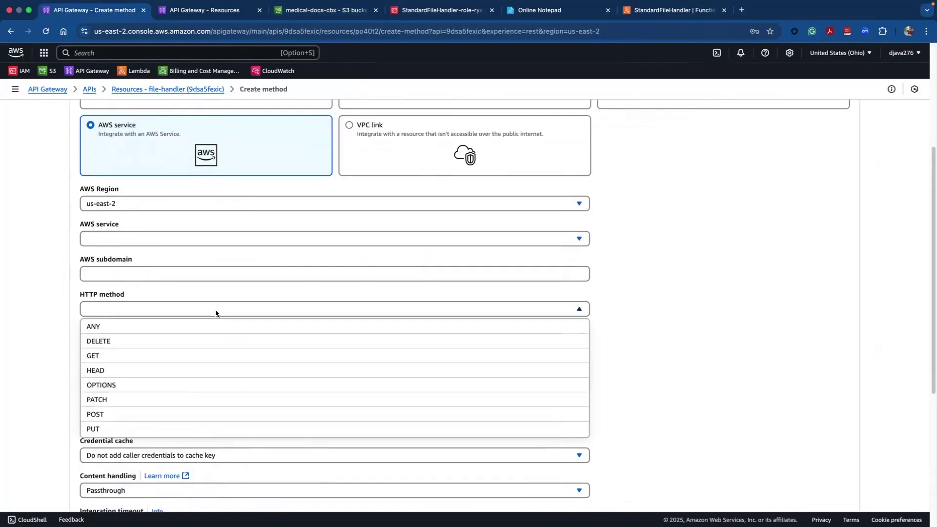
pyautogui.click(161, 428)
pyautogui.click(119, 352)
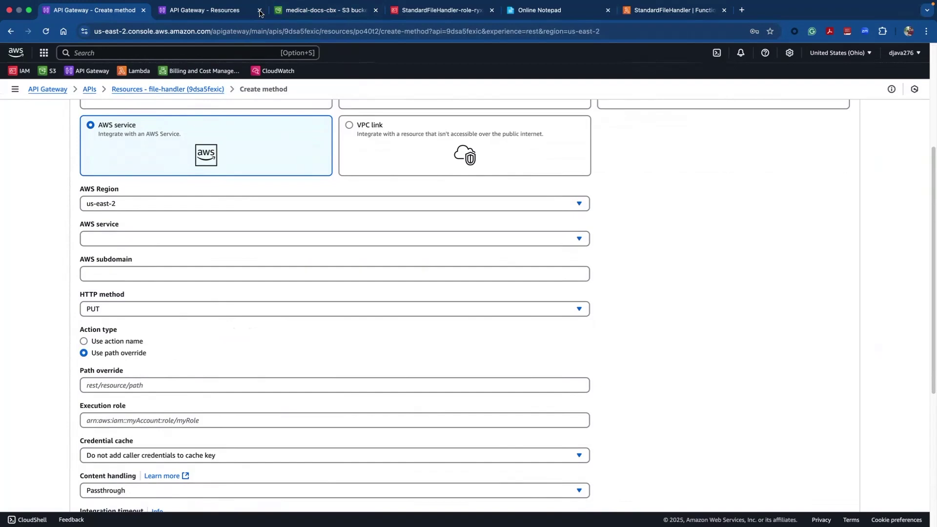
# Step: Copy the alias of the cardiocare-ap access point from the medical-docs-cbx bucket in S3
pyautogui.click(295, 10)
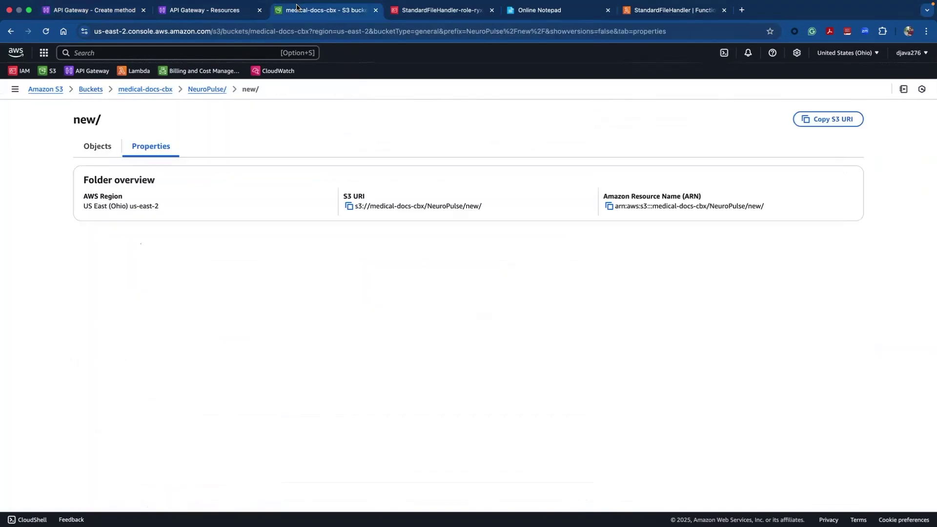
pyautogui.click(96, 151)
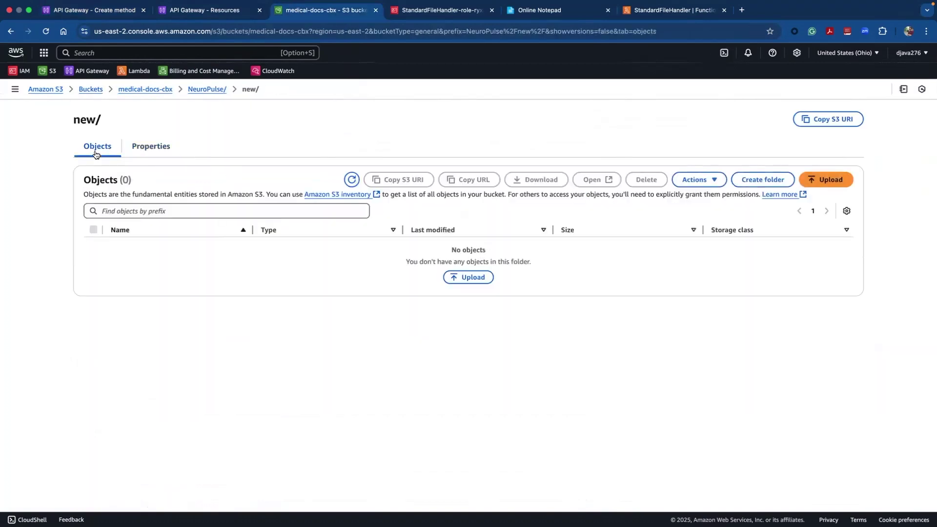
pyautogui.click(156, 89)
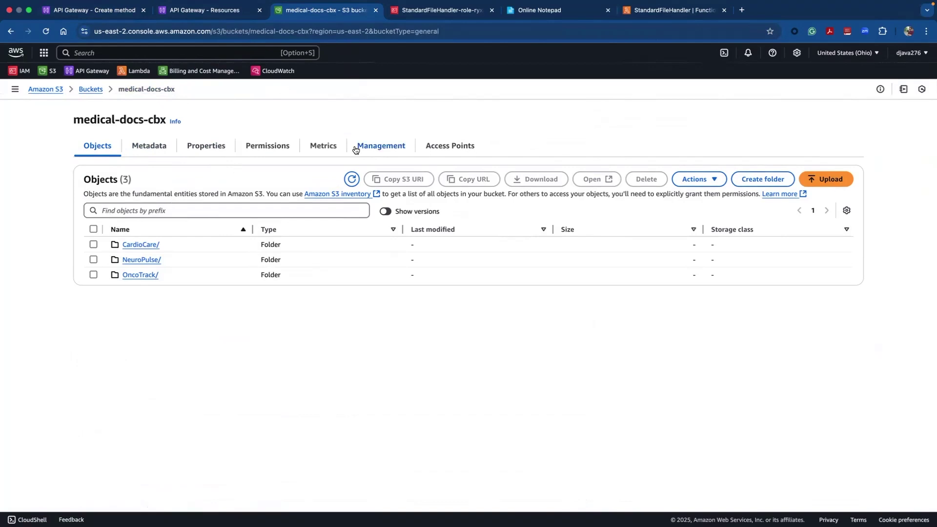
pyautogui.click(430, 143)
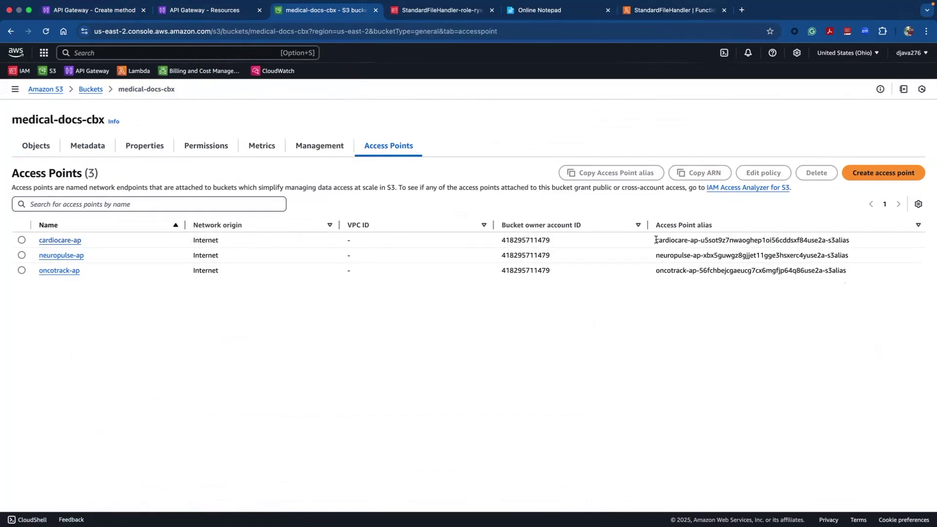
pyautogui.moveTo(656, 240); pyautogui.dragTo(855, 245)
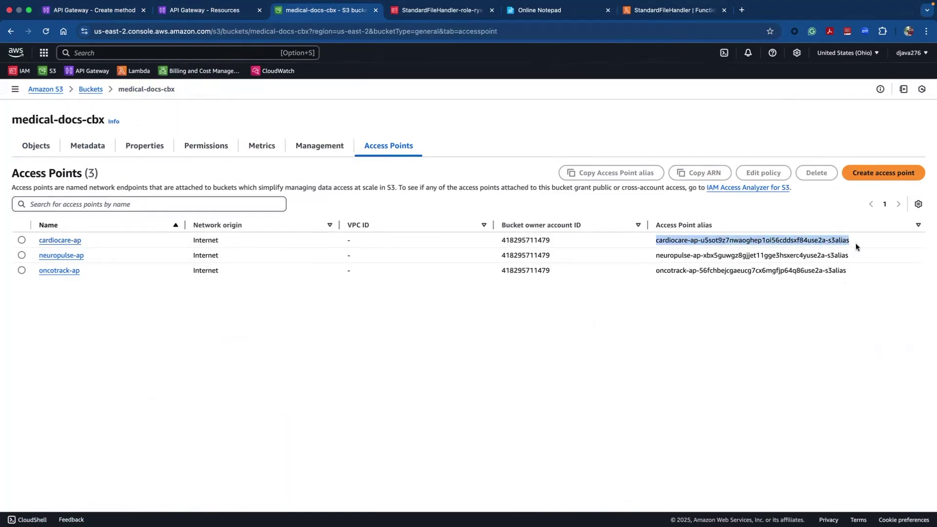
pyautogui.press('super+c')
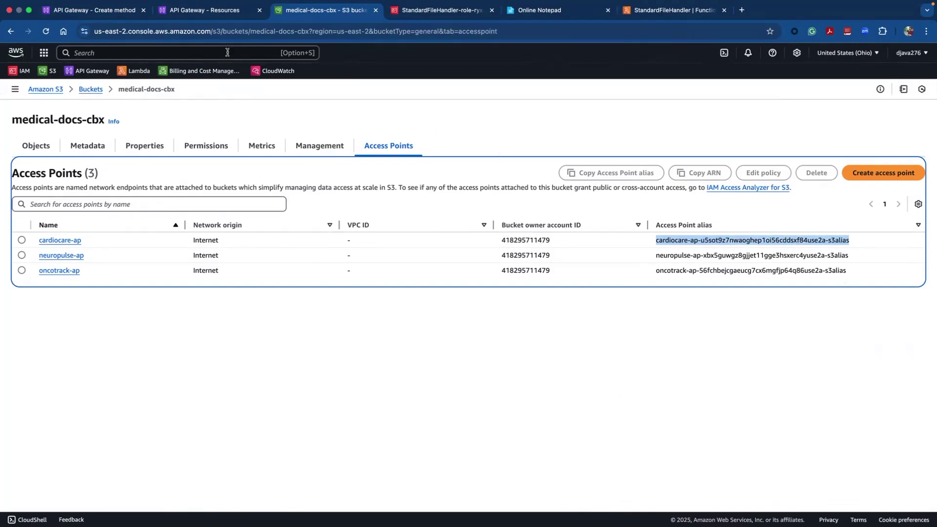
# Step: Set the method's path override to the copied cardiocare-ap alias followed by /{program_type}/{subfolder}/{filename}
pyautogui.click(121, 12)
pyautogui.click(116, 383)
pyautogui.press('super+v')
pyautogui.write('/')
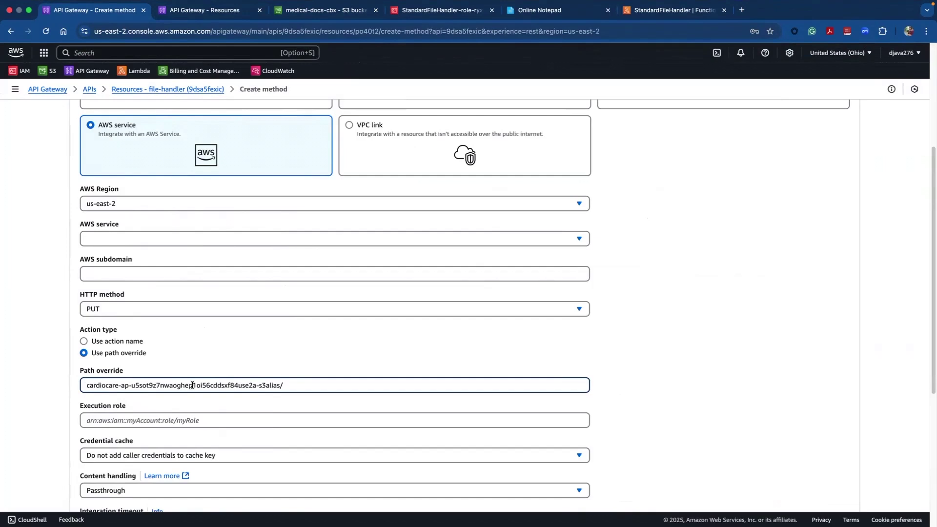
pyautogui.write('{program_type}/{subfolder}/')
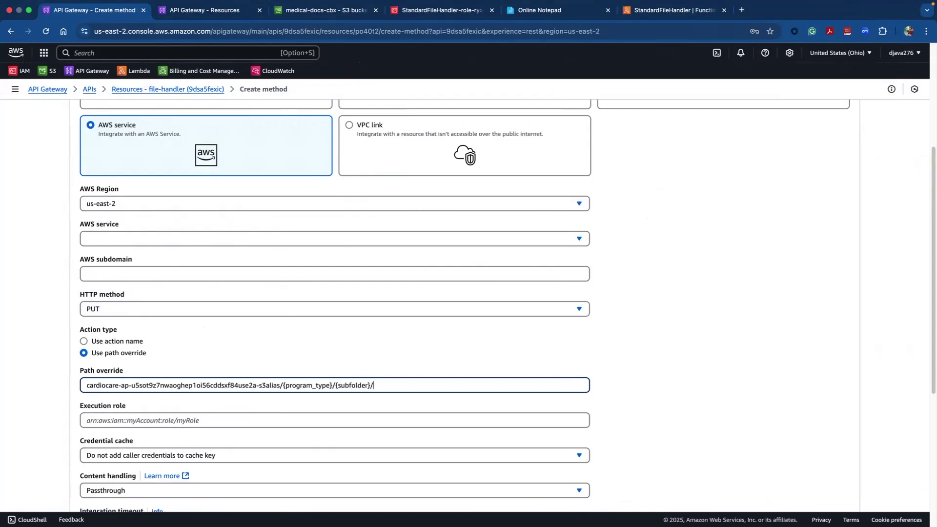
pyautogui.write('{filename}')
# Step: Set the execution role to the ARN of StandardFileHandler-role-ryxgy72s from IAM and create the PUT method
pyautogui.click(200, 417)
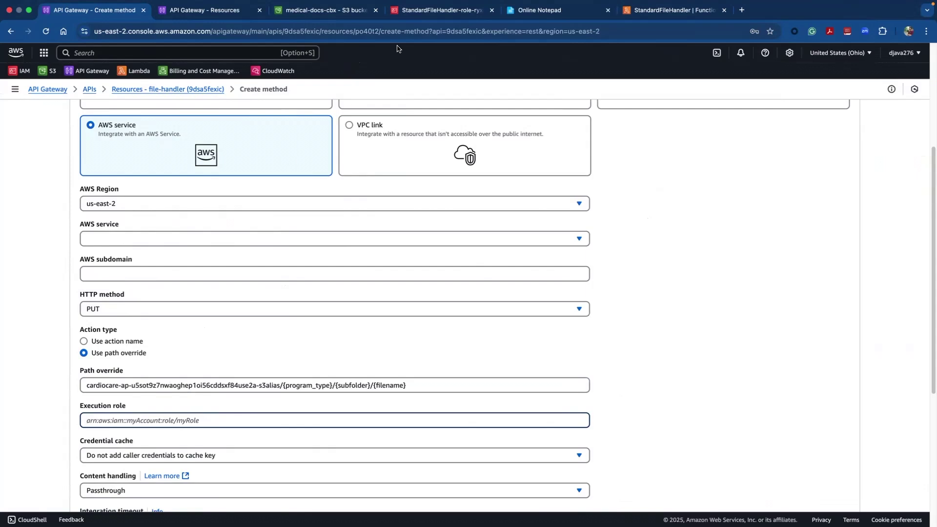
pyautogui.click(412, 14)
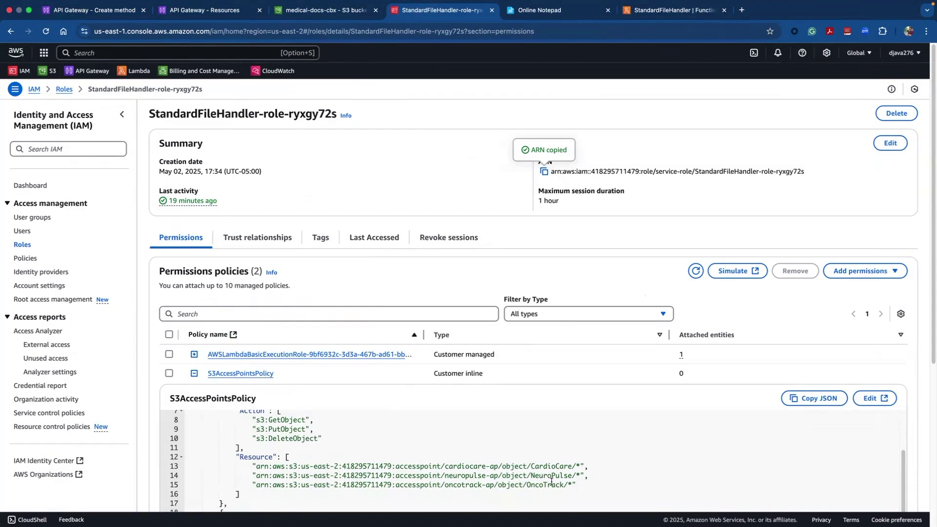
pyautogui.click(108, 11)
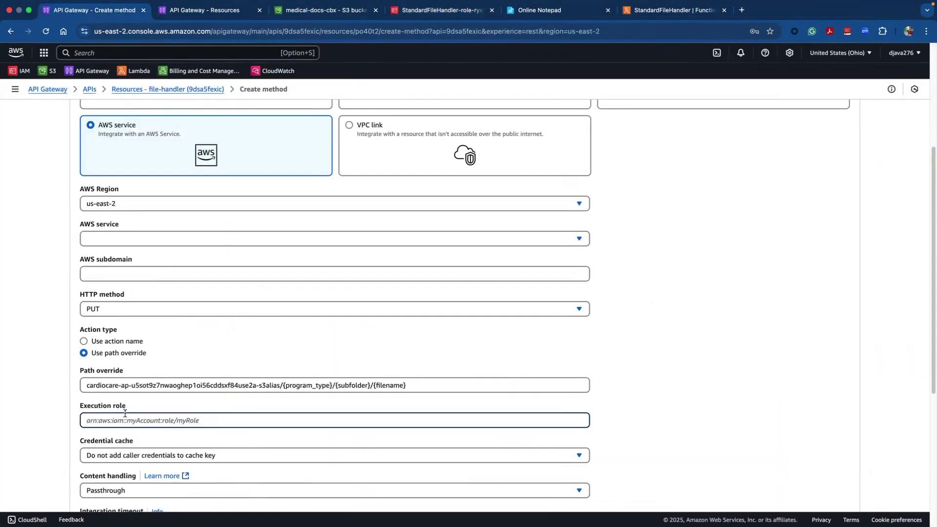
pyautogui.press('super+v')
pyautogui.scroll(-5, 675, 337)
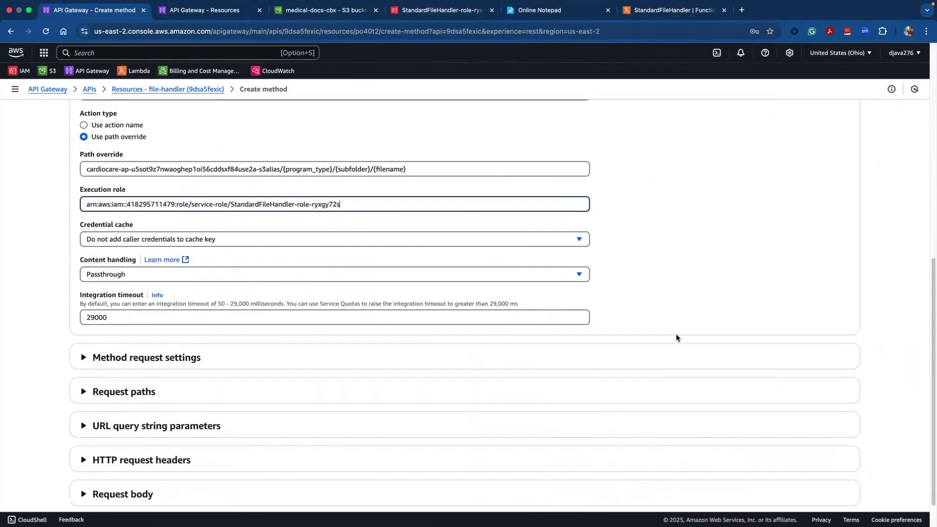
pyautogui.click(824, 484)
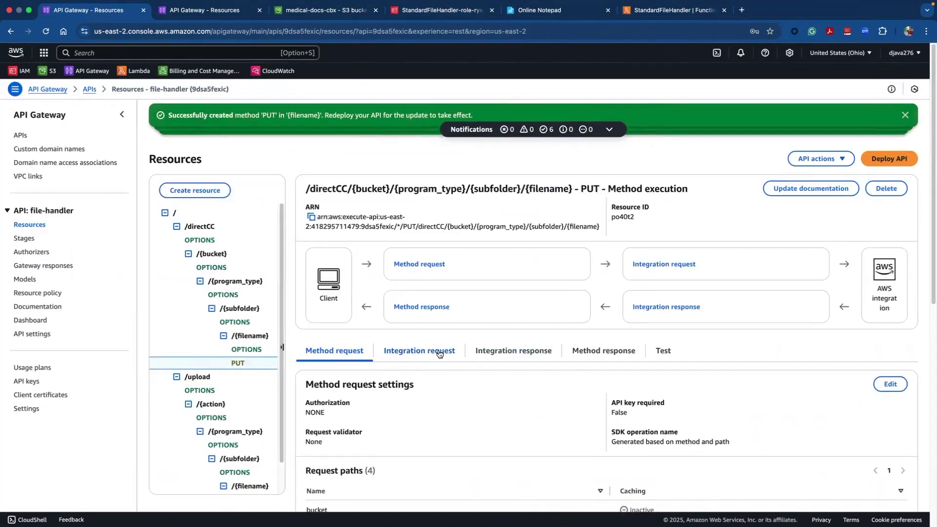
# Step: Open the PUT method's integration request for editing and add a URL path parameter
pyautogui.click(441, 353)
pyautogui.click(875, 384)
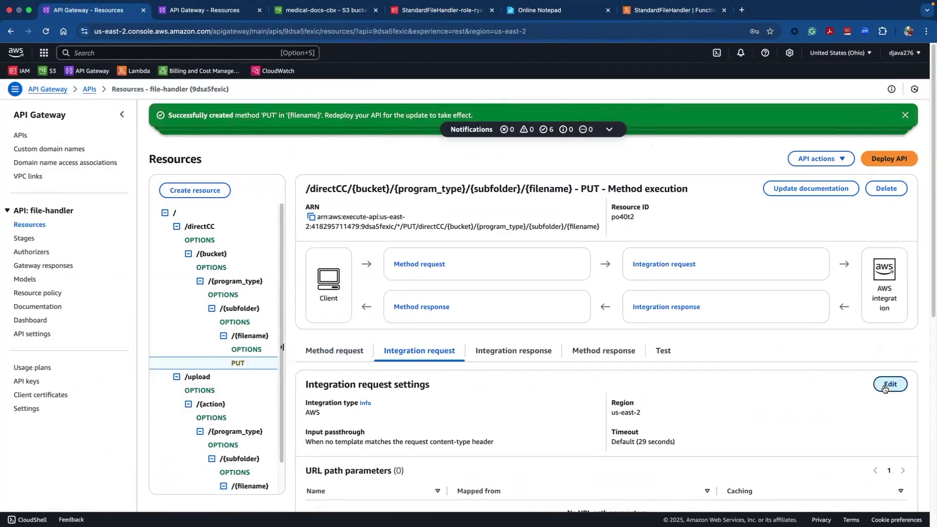
pyautogui.scroll(-5, 197, 352)
pyautogui.scroll(-6, 198, 352)
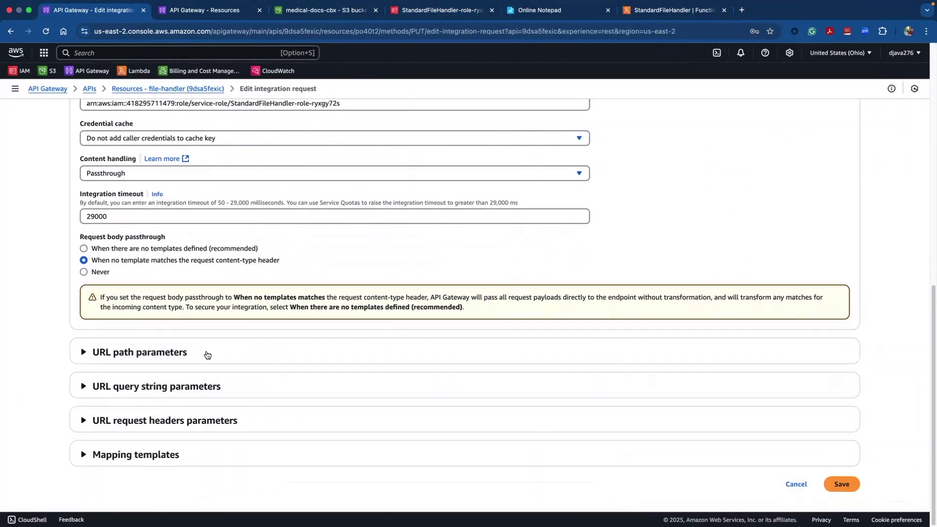
pyautogui.click(210, 353)
pyautogui.scroll(-2, 261, 397)
pyautogui.click(122, 355)
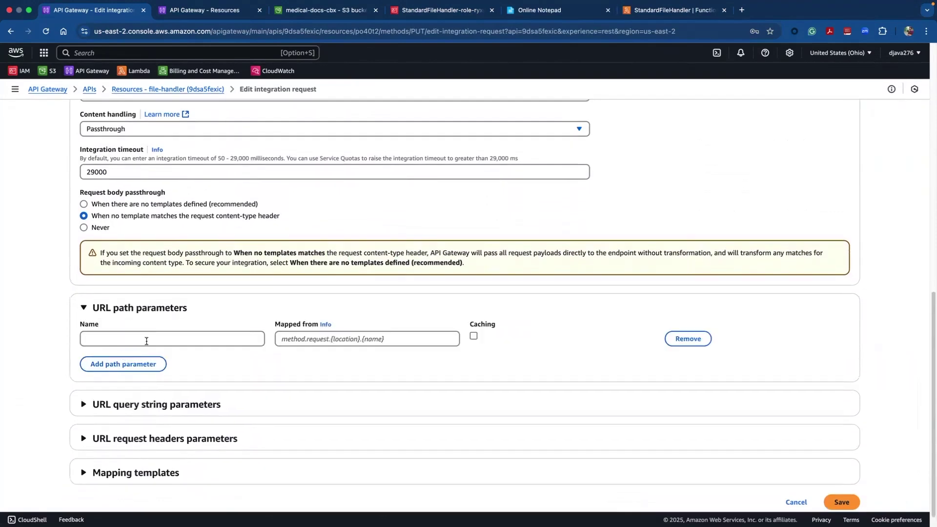
# Step: Map URL path parameters bucket, program_type, subfolder and filename from method.request.path.bucket, .program_type, .subfolder and .filename, and submit the integration request
pyautogui.write('bucket')
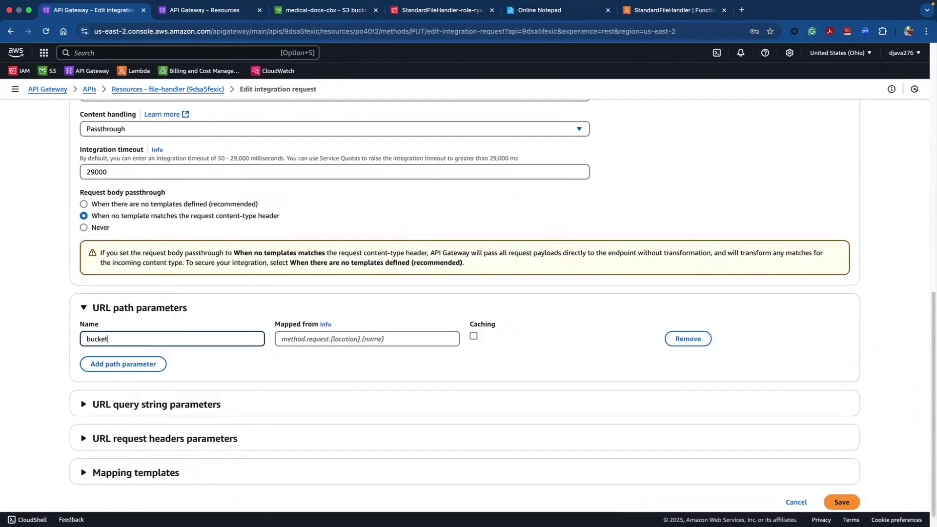
pyautogui.click(308, 339)
pyautogui.write('method')
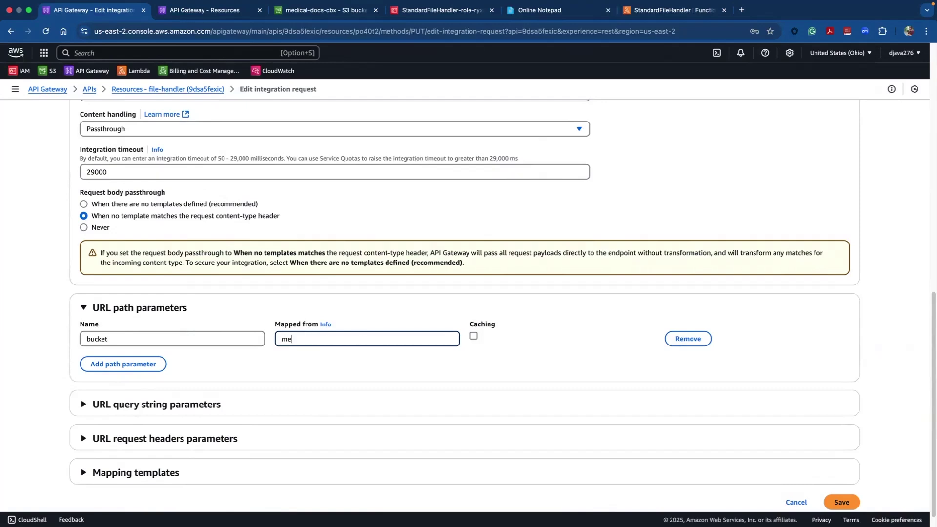
pyautogui.write('.request.path.bucket')
pyautogui.click(142, 366)
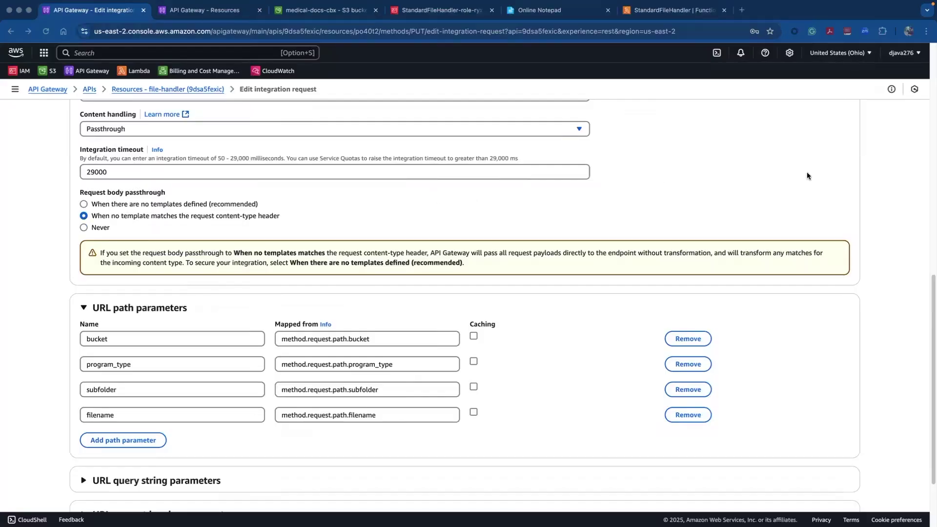
pyautogui.scroll(-3, 806, 173)
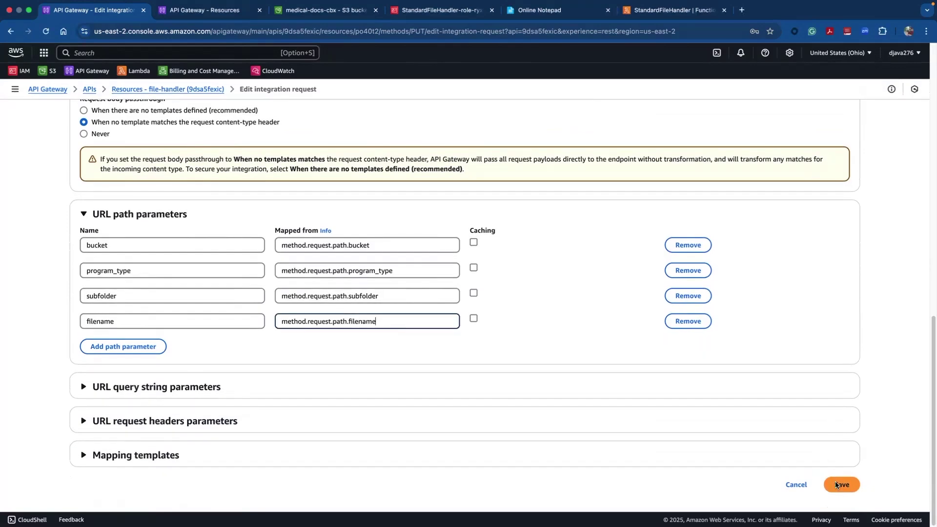
pyautogui.click(832, 485)
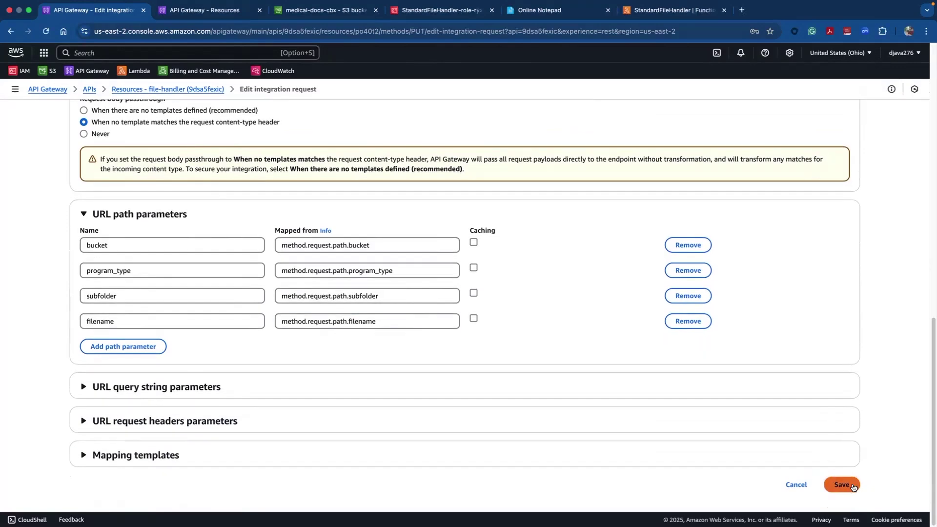
pyautogui.click(842, 485)
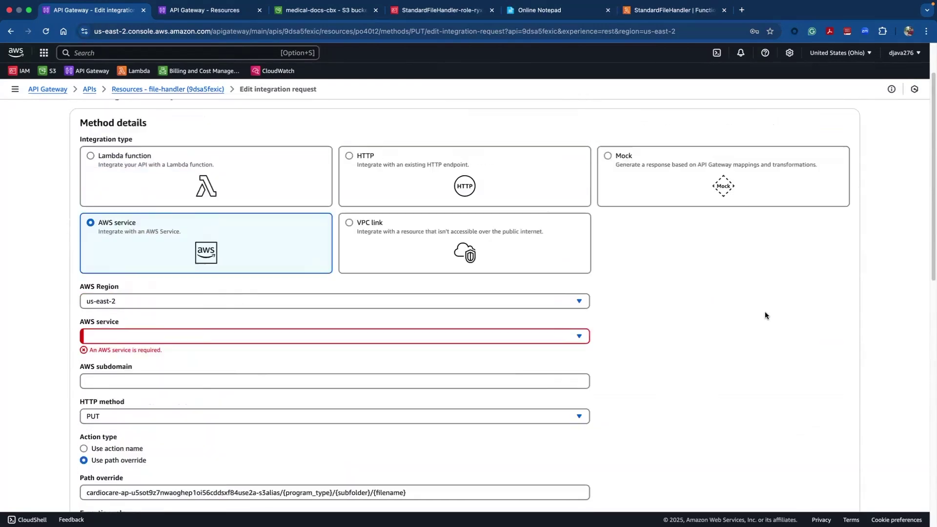
# Step: Set the integration's AWS service to Simple Storage Service (S3) and save the integration request
pyautogui.click(493, 310)
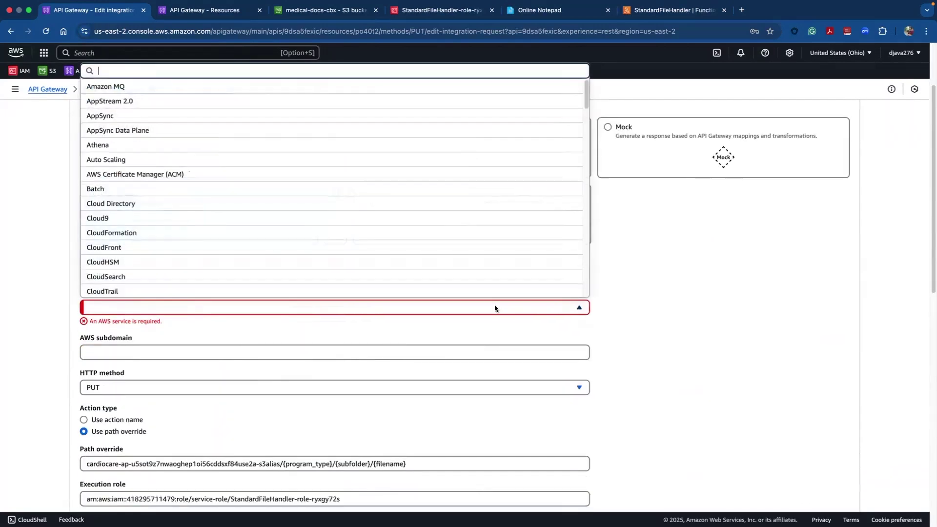
pyautogui.scroll(-10, 334, 219)
pyautogui.scroll(-15, 334, 219)
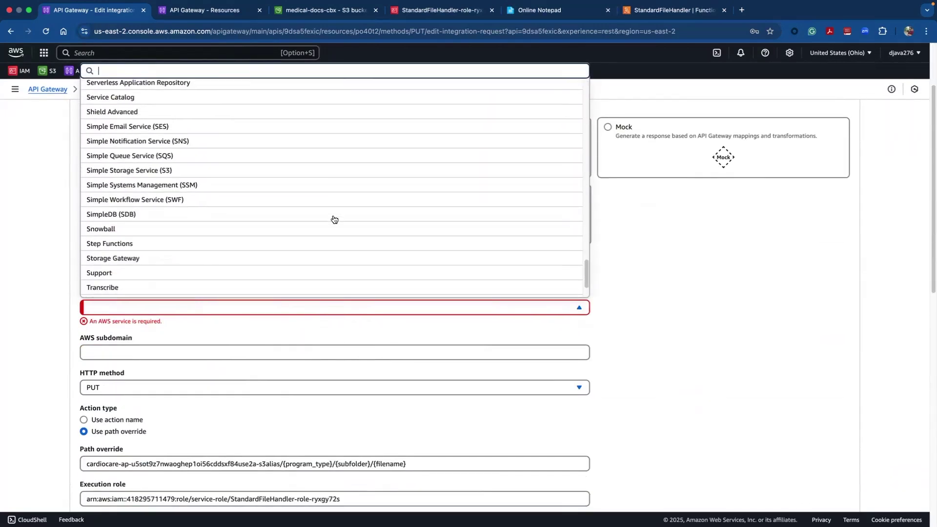
pyautogui.click(219, 186)
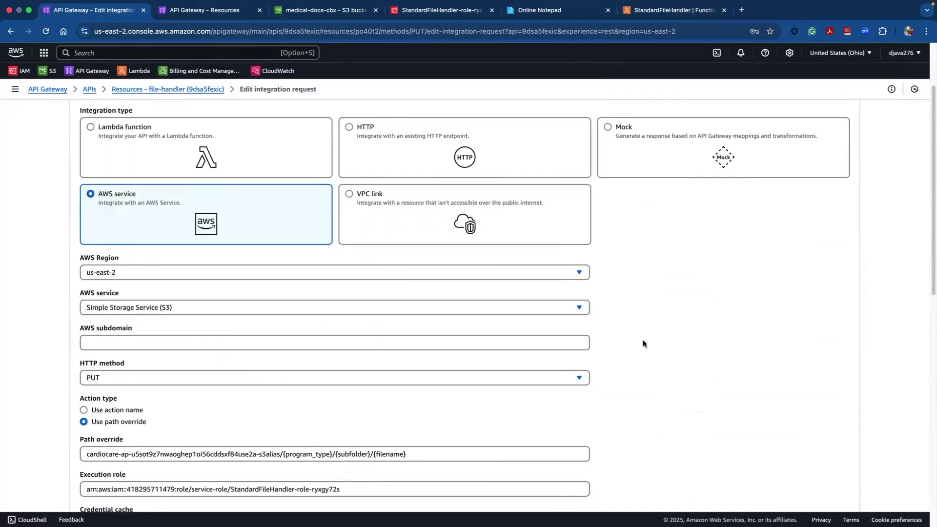
pyautogui.scroll(-10, 642, 339)
pyautogui.click(836, 483)
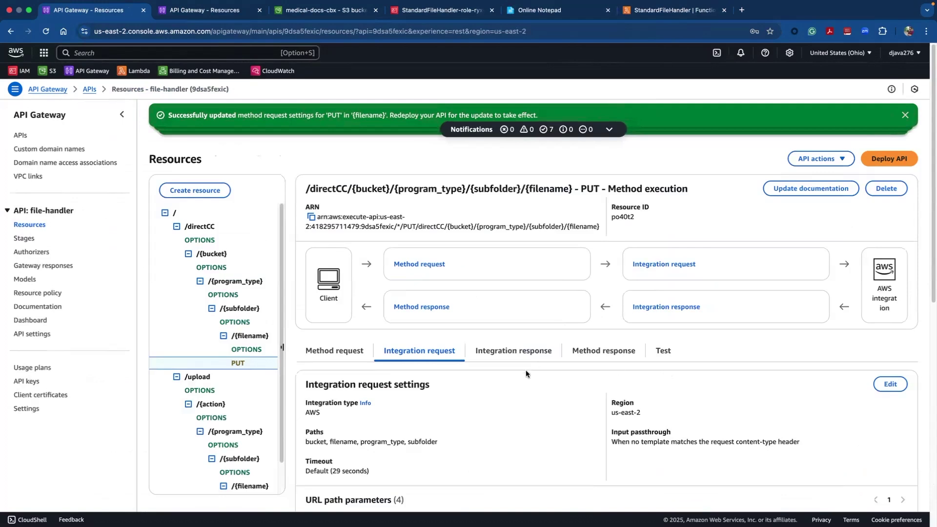
# Step: Deploy the file-handler API to the dev stage
pyautogui.click(325, 355)
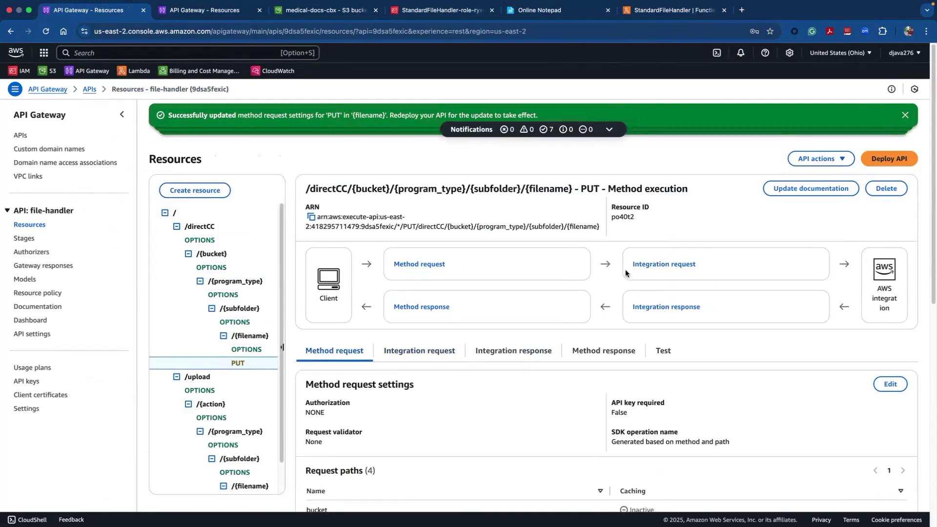
pyautogui.click(888, 159)
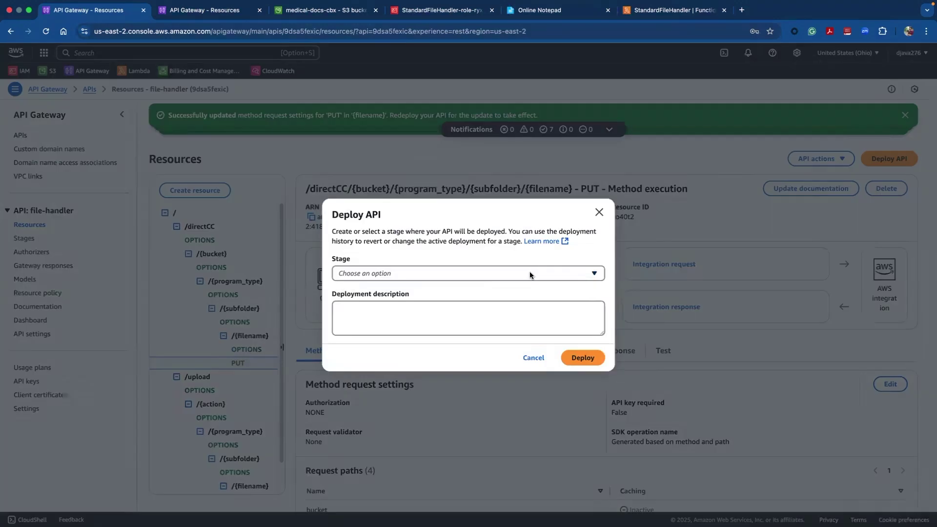
pyautogui.click(528, 271)
pyautogui.click(487, 306)
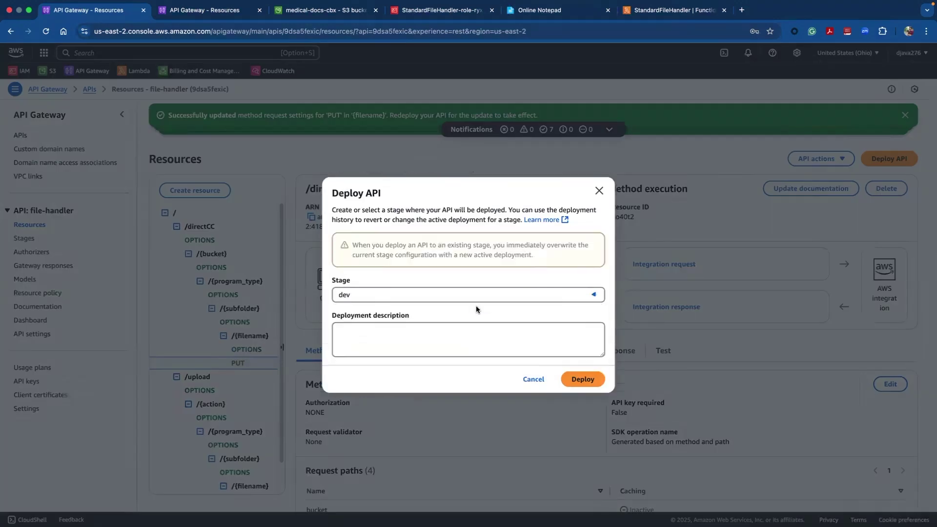
pyautogui.click(575, 377)
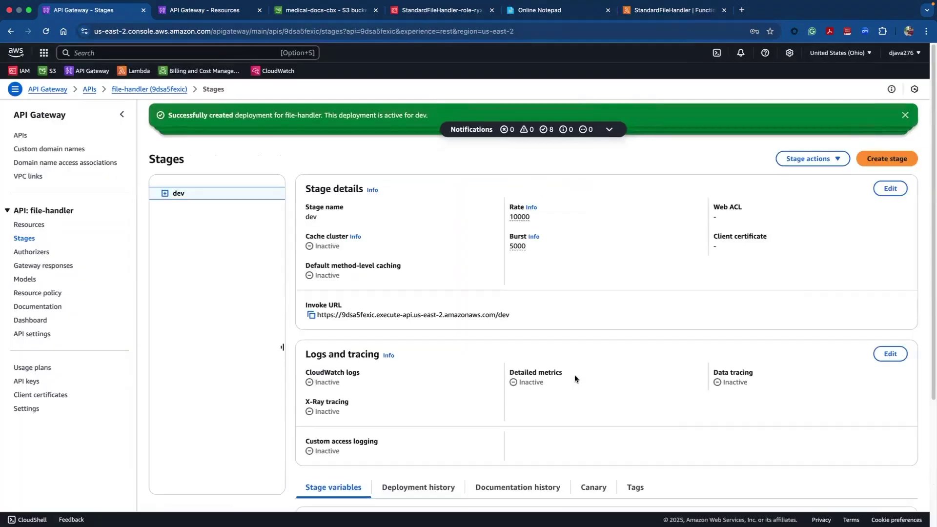
# Step: Copy the dev stage's invoke URL onto a new line in Online Notepad and append /directCC/
pyautogui.scroll(-1, 473, 343)
pyautogui.click(310, 295)
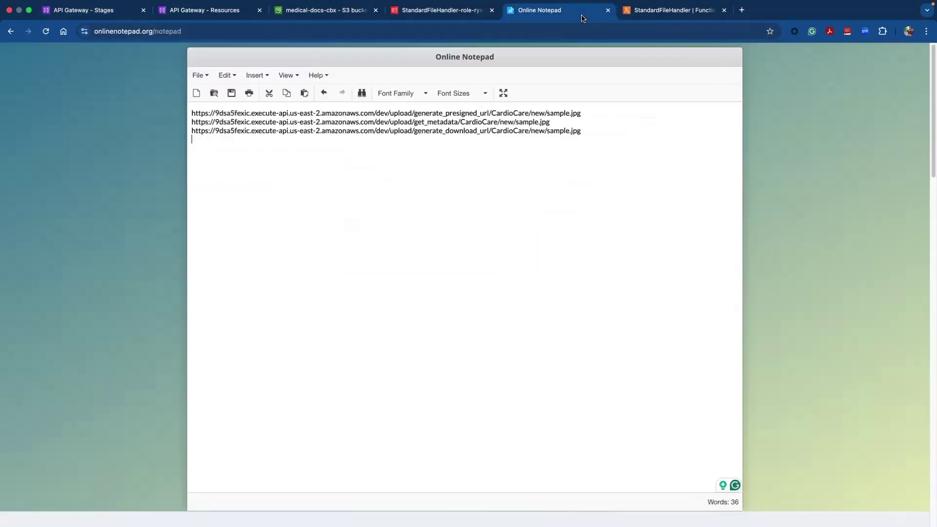
pyautogui.click(583, 11)
pyautogui.click(416, 169)
pyautogui.press('Return')
pyautogui.press('super+v')
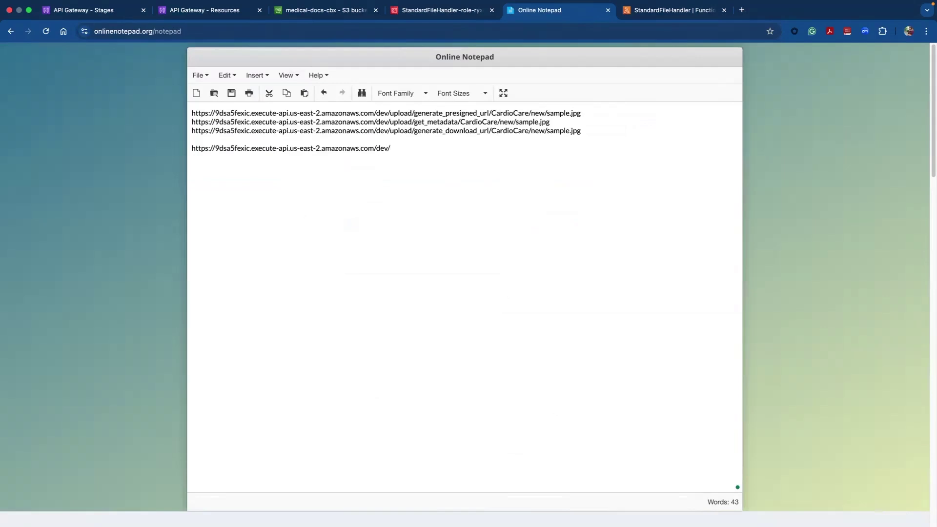
pyautogui.write('dire')
# Step: Check the resource path of the directCC PUT method in the file-handler API's resources
pyautogui.click(85, 13)
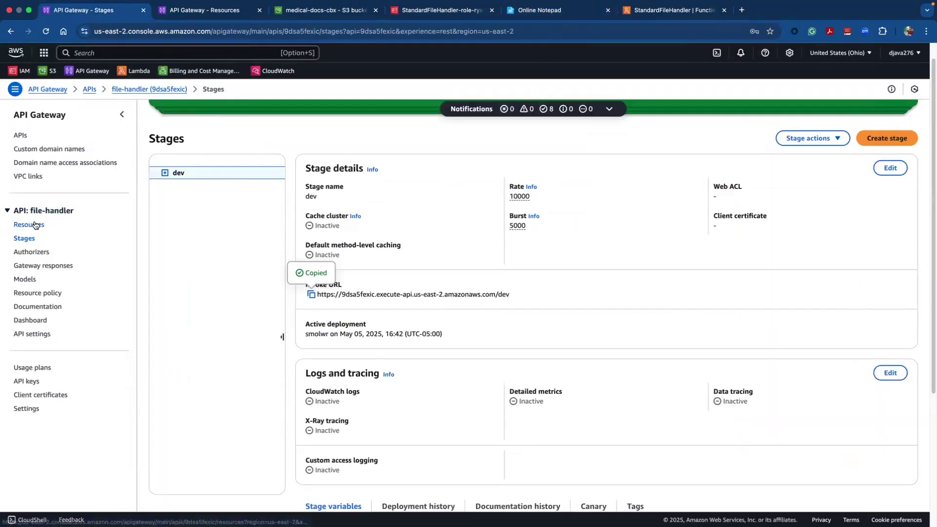
pyautogui.click(35, 225)
pyautogui.click(235, 363)
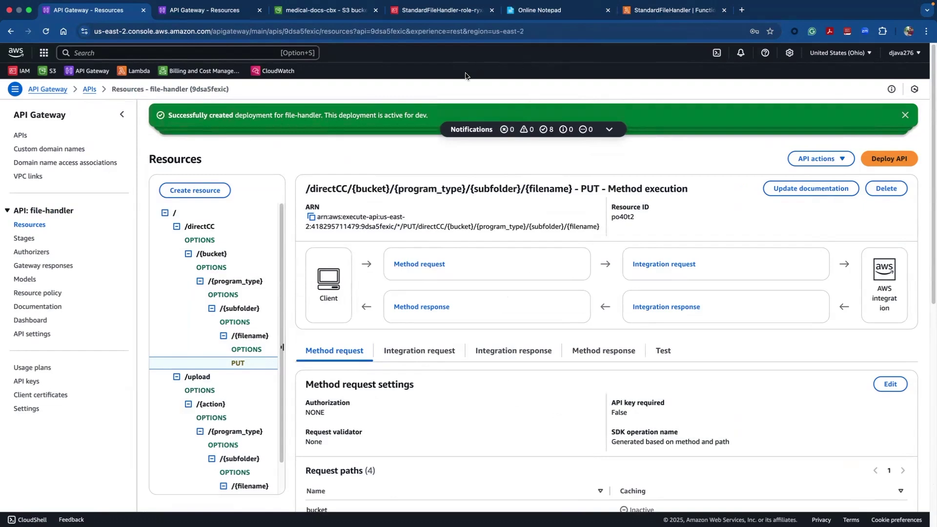
# Step: Copy the cardiocare-ap part of the access point alias from the medical-docs-cbx bucket in S3
pyautogui.click(332, 18)
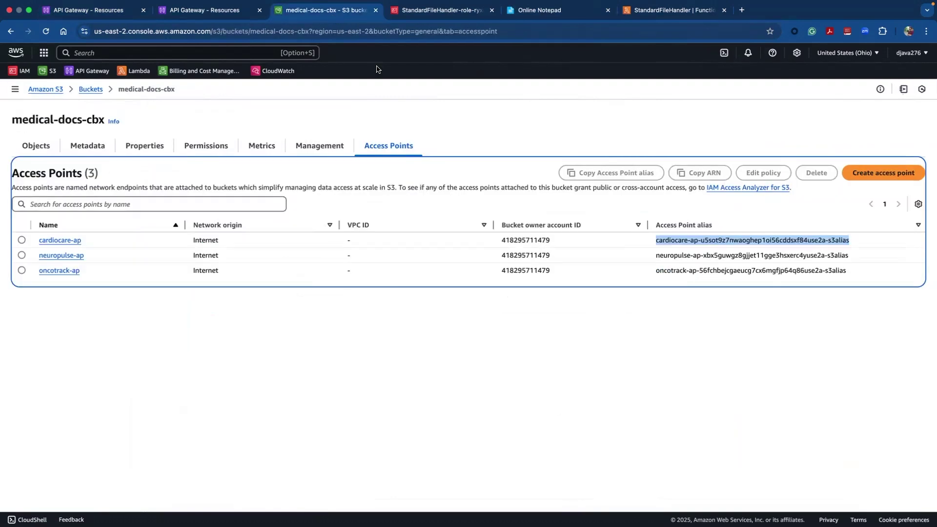
pyautogui.click(653, 240)
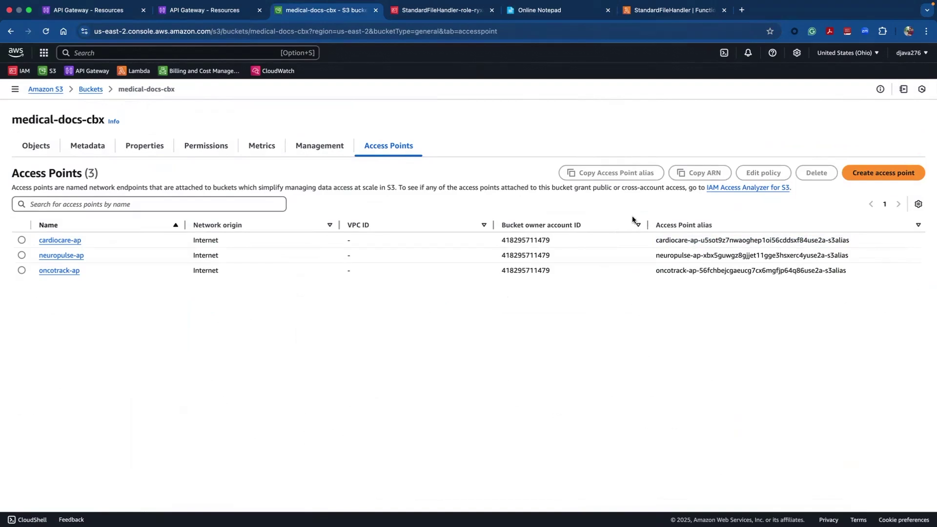
pyautogui.moveTo(657, 241); pyautogui.dragTo(697, 241)
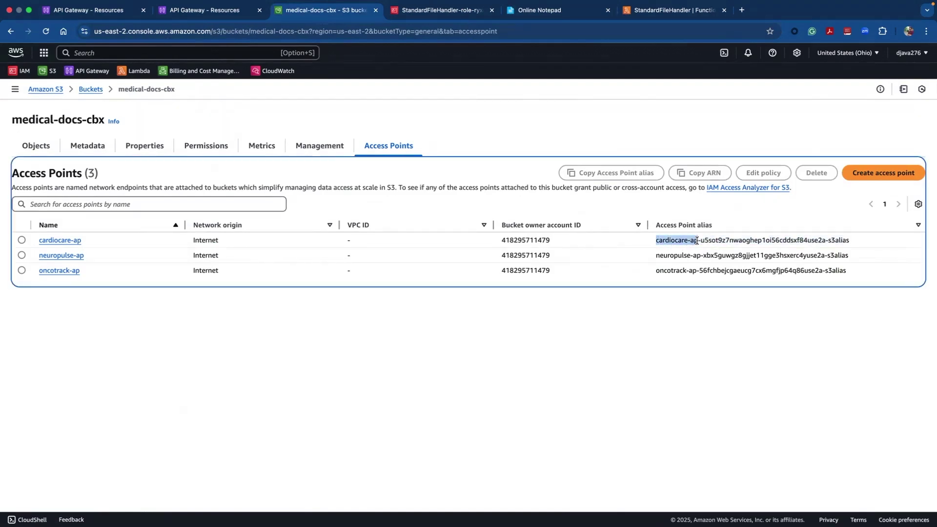
# Step: Append cardiocare-ap/CardioCare/new/ to the directCC URL in Online Notepad
pyautogui.click(583, 17)
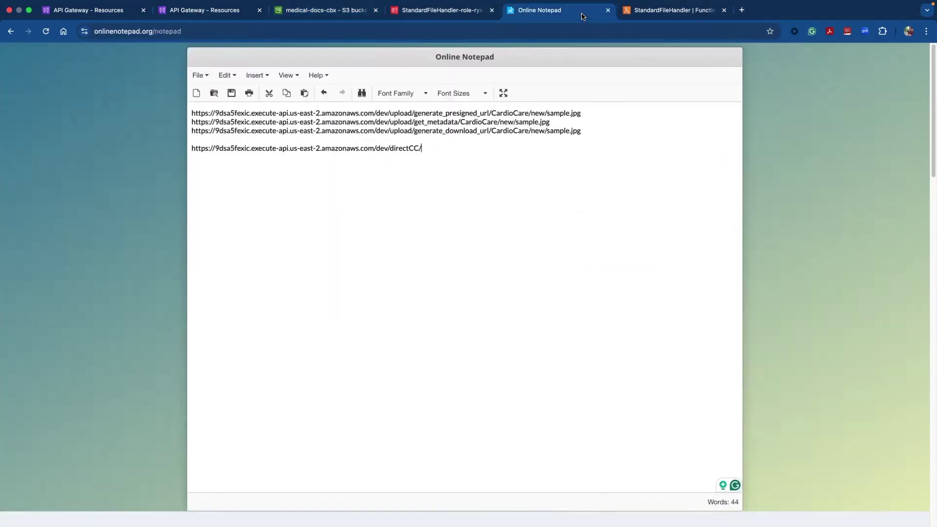
pyautogui.press('super+v')
pyautogui.write('/Ca')
pyautogui.write('rdioCare')
pyautogui.write('/new')
pyautogui.press('BackSpace')
pyautogui.write('ew')
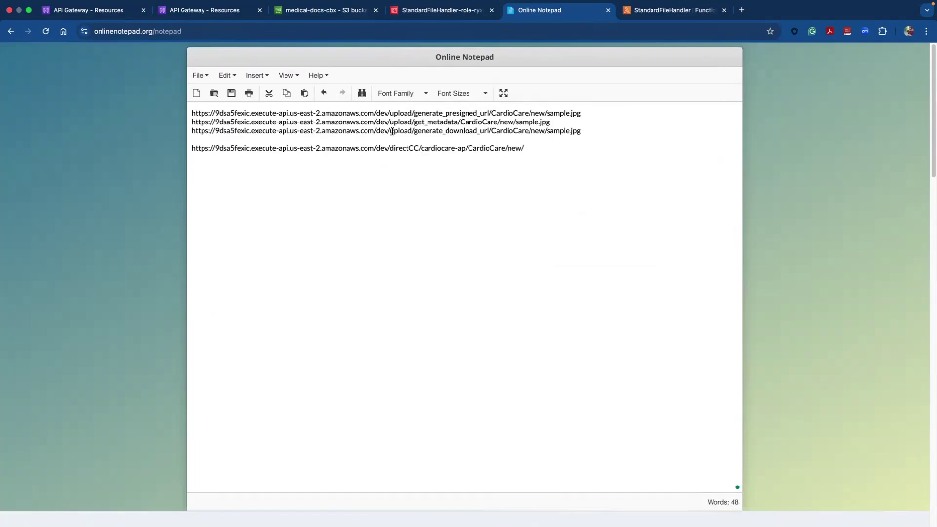
# Step: Open the CardioCare/ folder among the medical-docs-cbx bucket's objects in S3
pyautogui.click(325, 10)
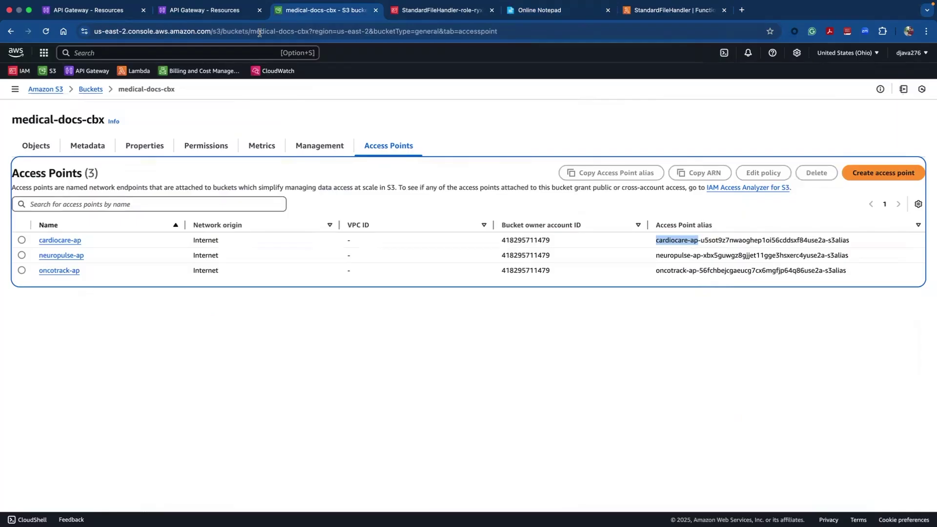
pyautogui.click(37, 145)
pyautogui.click(142, 246)
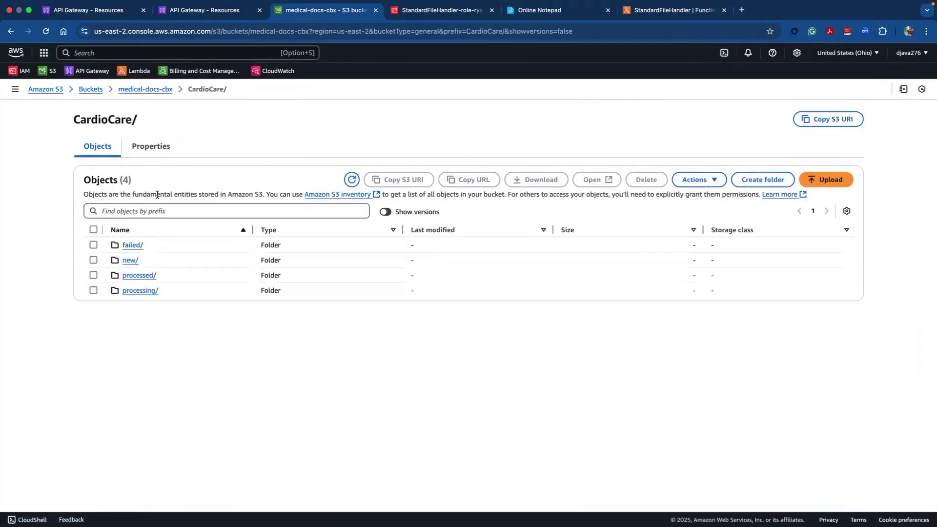
# Step: Open the new/ folder inside CardioCare/ and view its properties
pyautogui.click(130, 260)
pyautogui.click(149, 153)
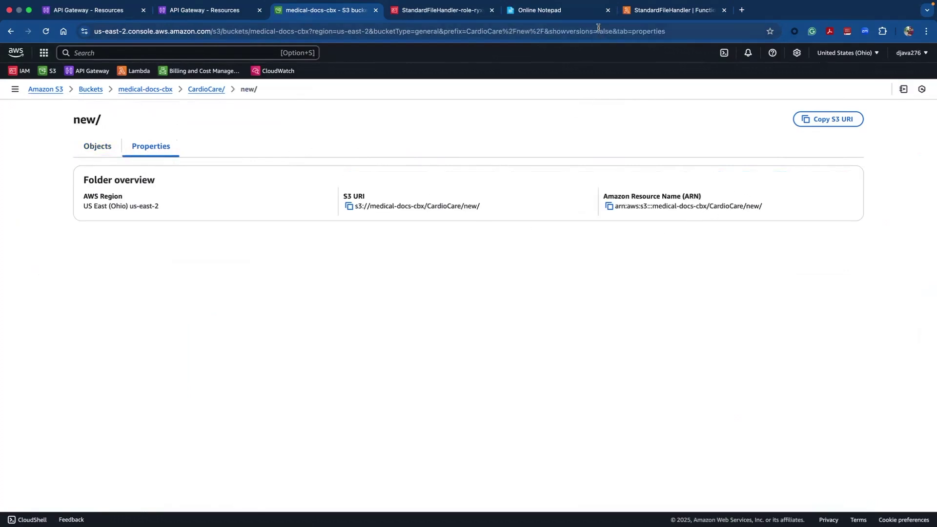
# Step: Switch to Online Notepad, append bill.jpg to the directCC URL, and copy the complete URL
pyautogui.click(586, 10)
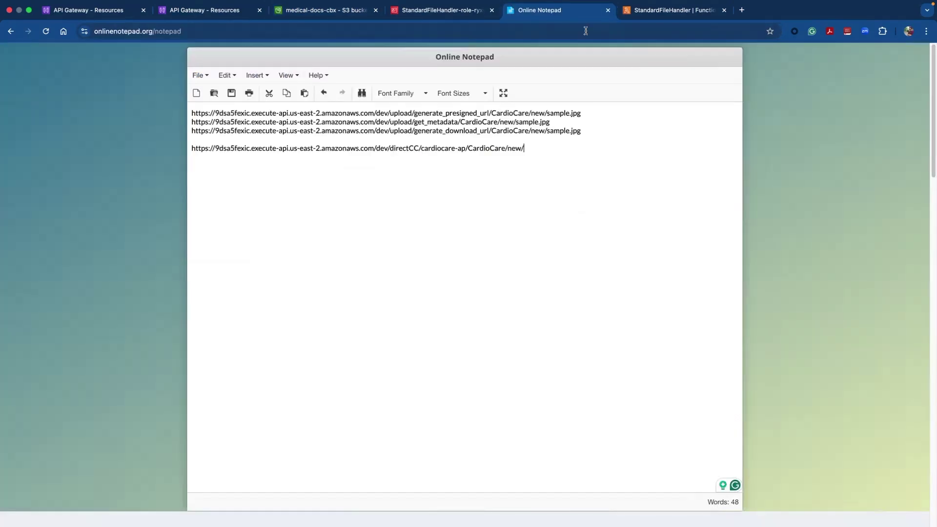
pyautogui.click(548, 158)
pyautogui.write('bill.jpg')
pyautogui.press('super+shift+Left')
pyautogui.press('super+c')
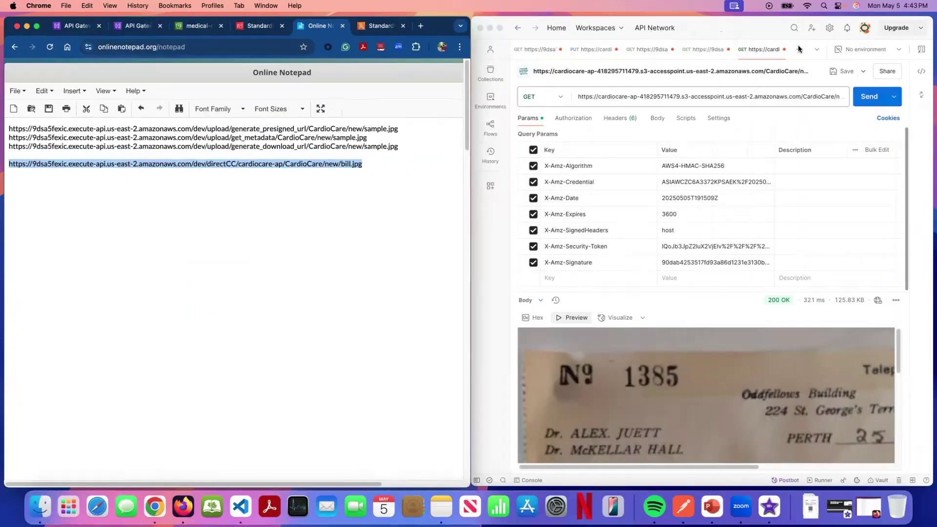
# Step: Switch to Postman and create a new PUT request with the copied directCC URL ending in CardioCare/new/bill.jpg
pyautogui.click(799, 49)
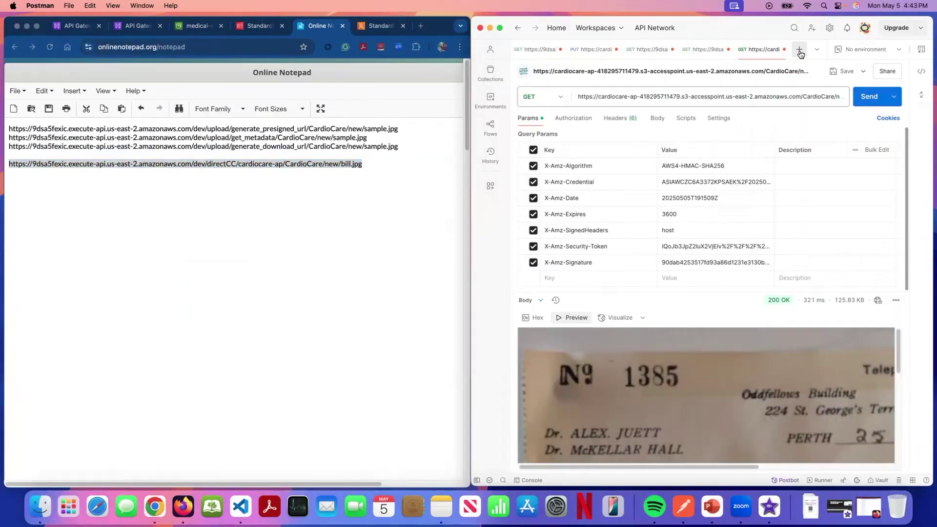
pyautogui.click(799, 49)
pyautogui.click(552, 94)
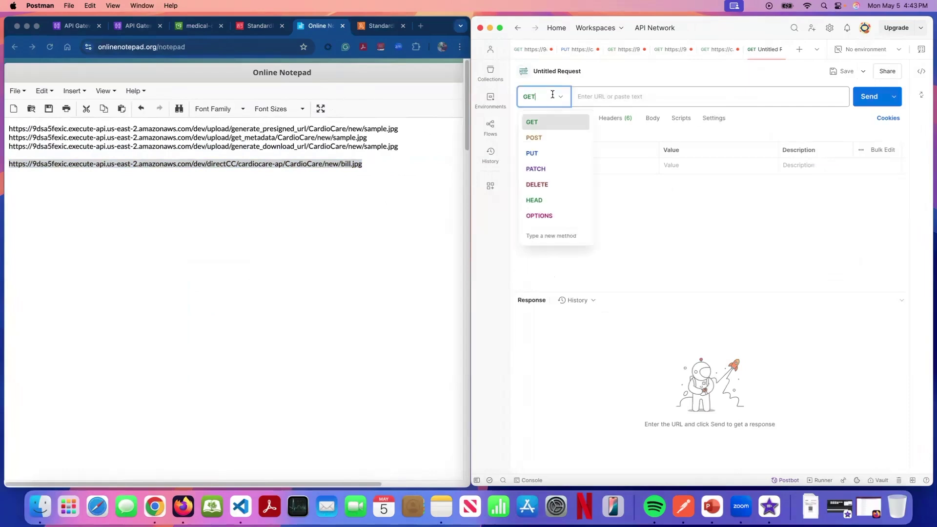
pyautogui.click(543, 153)
pyautogui.click(608, 97)
pyautogui.press('super+v')
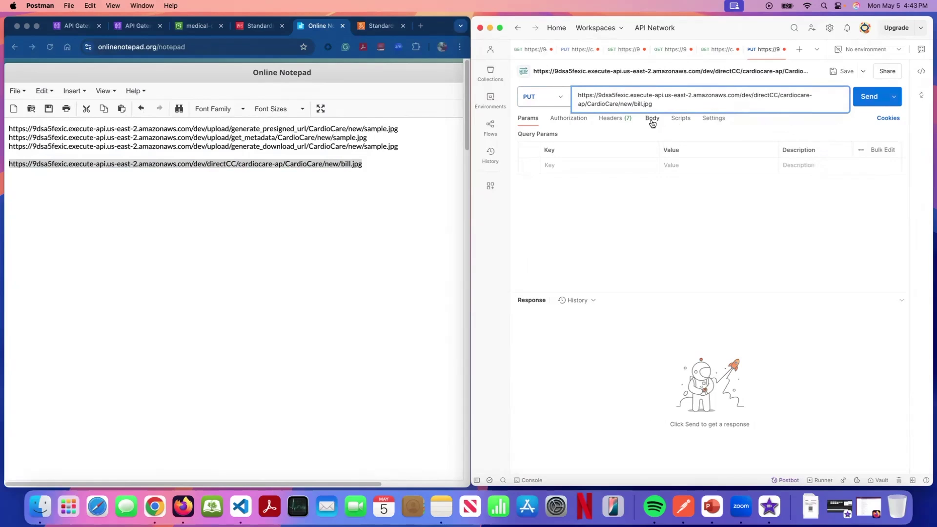
# Step: Attach reading-old-prescriptions.jpg from TestFiles as the request's binary body and send the request
pyautogui.click(651, 119)
pyautogui.click(710, 136)
pyautogui.click(575, 154)
pyautogui.click(559, 181)
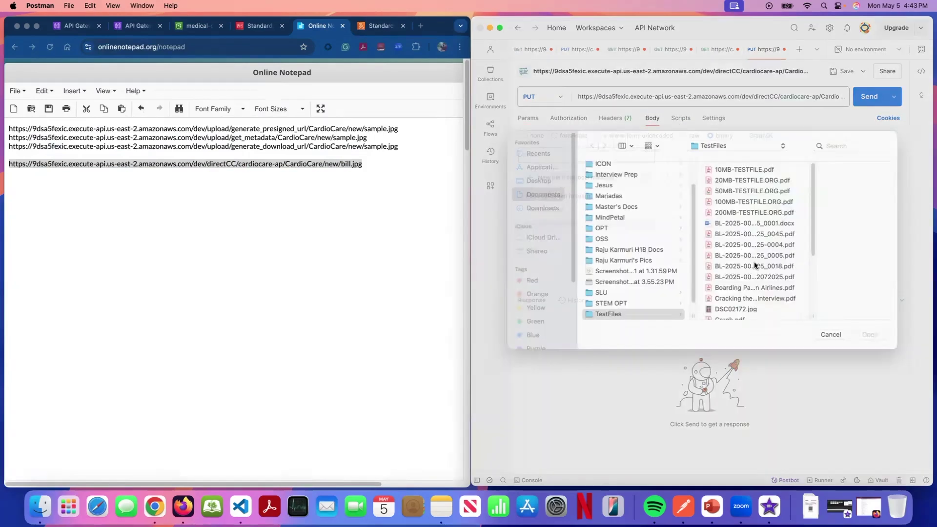
pyautogui.scroll(-5, 739, 297)
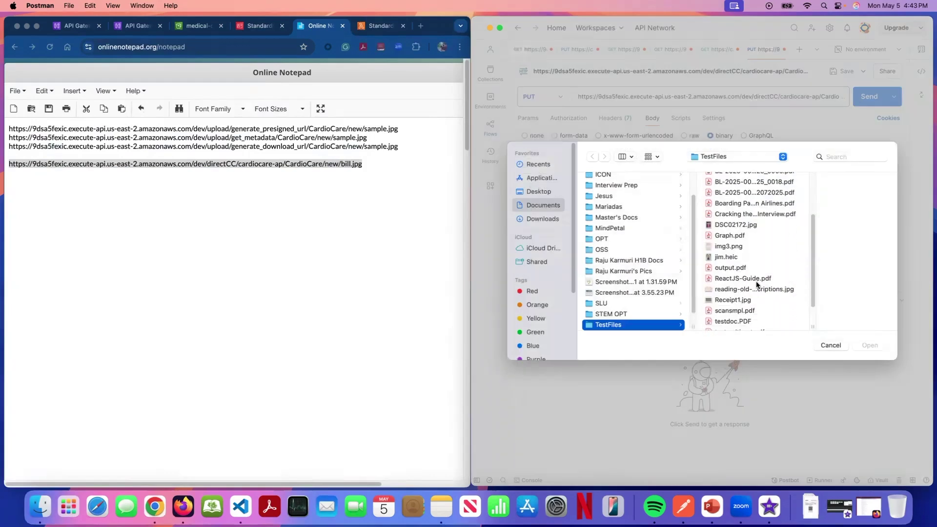
pyautogui.click(737, 290)
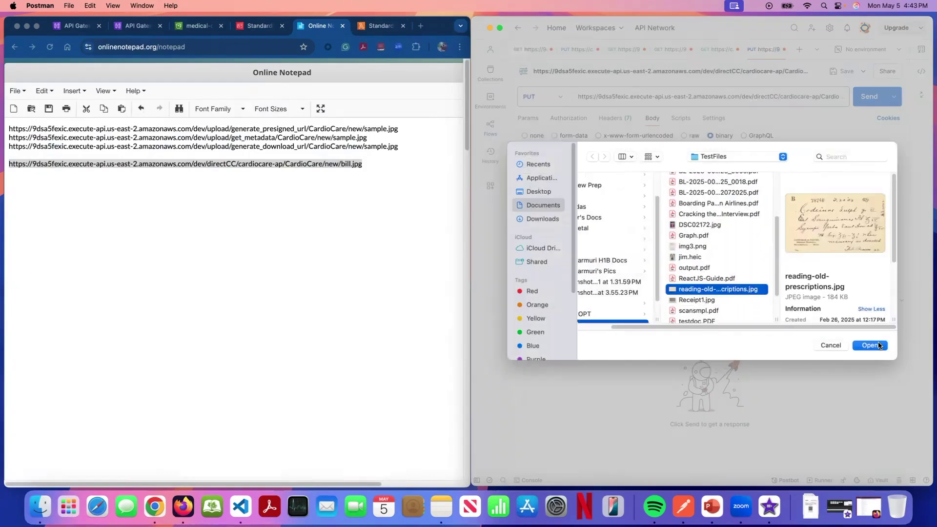
pyautogui.click(869, 345)
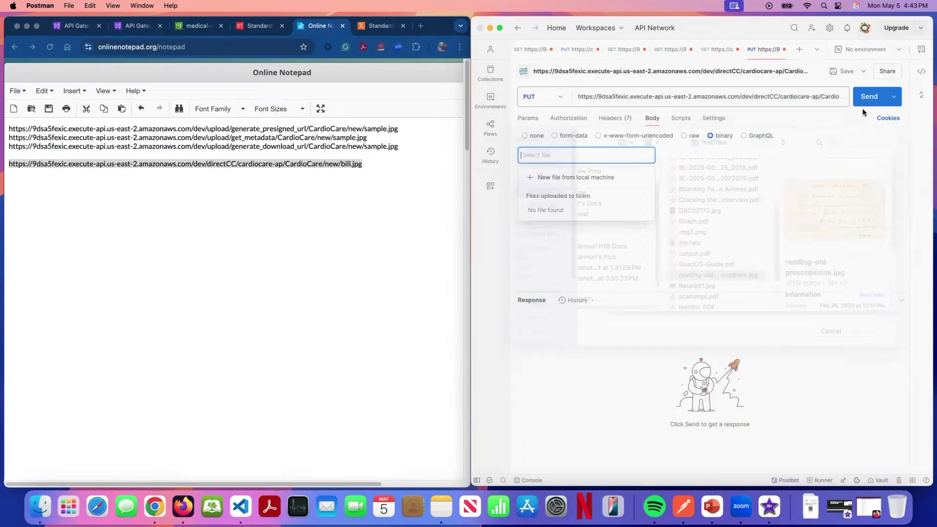
pyautogui.click(865, 100)
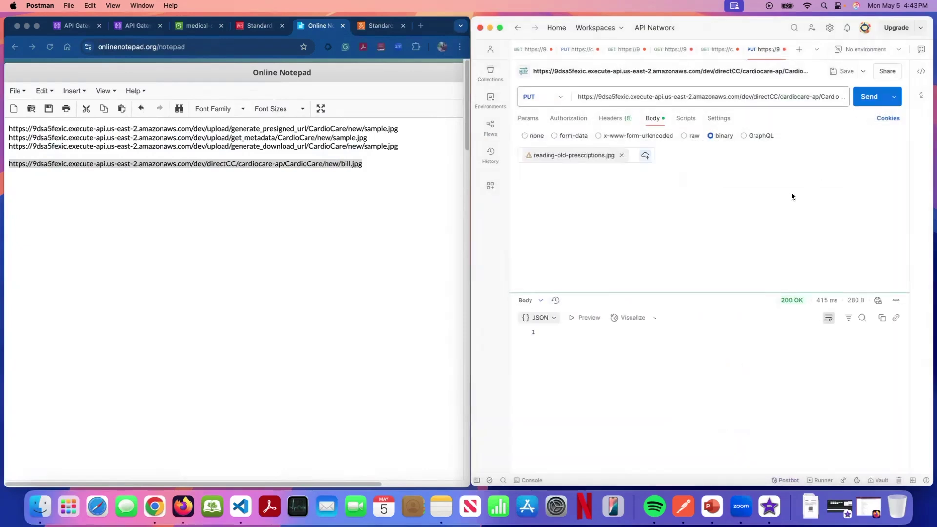
# Step: Check the objects in the CardioCare/new/ folder in S3 for the uploaded bill.jpg, and return to the file-handler API's resources
pyautogui.click(190, 31)
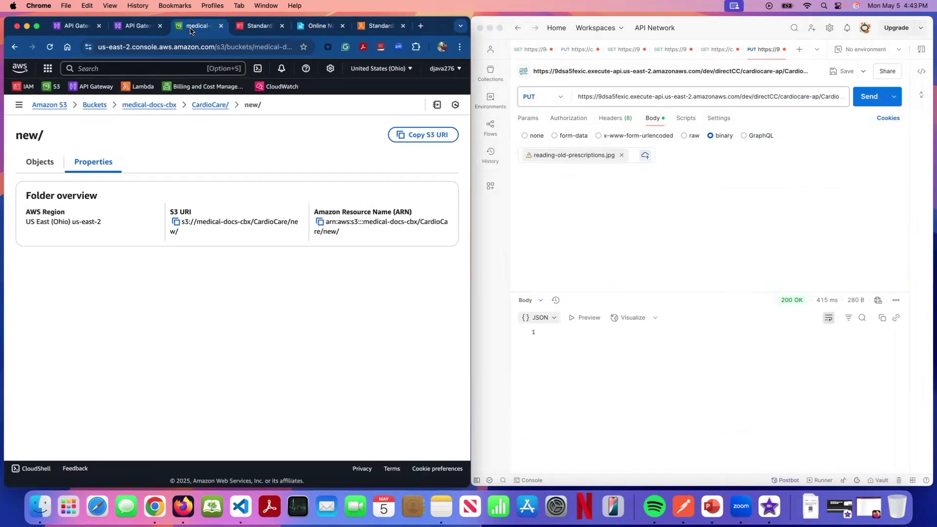
pyautogui.click(204, 107)
pyautogui.click(69, 320)
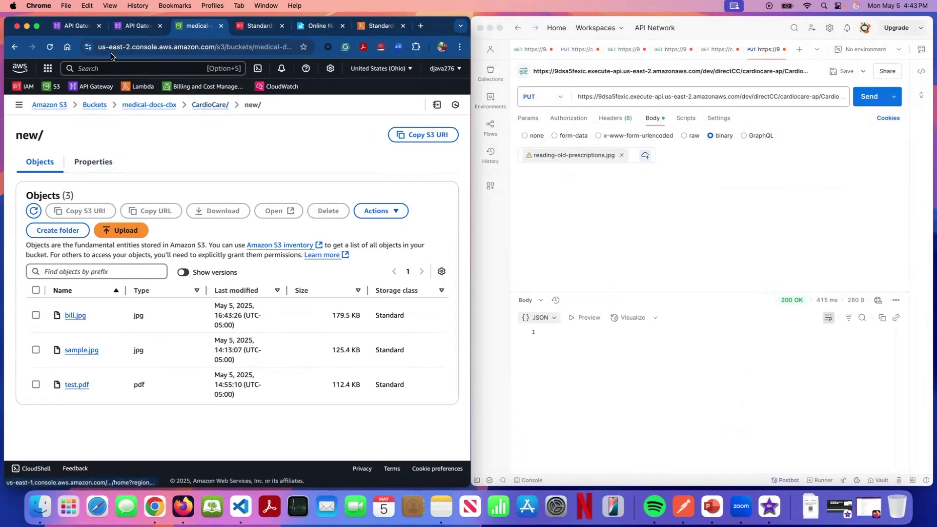
pyautogui.click(68, 31)
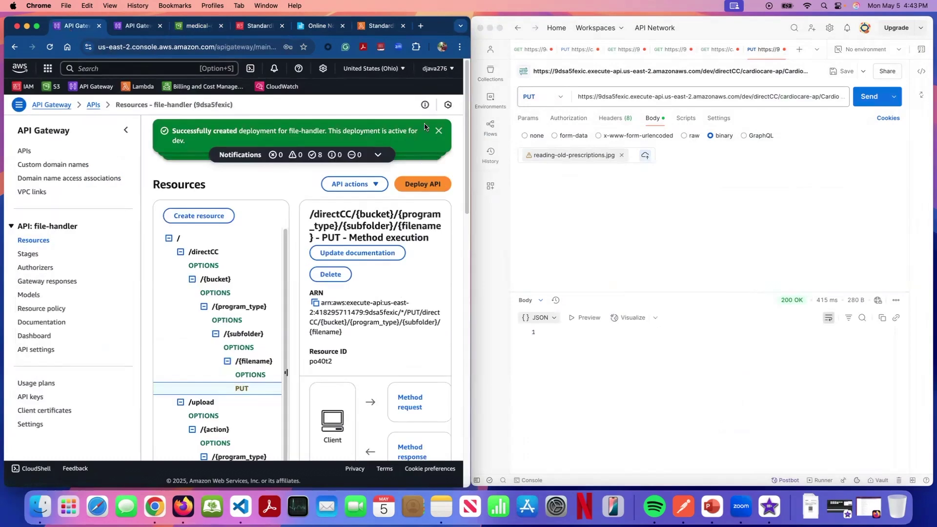
# Step: Copy the directCC bill.jpg URL from the sent Postman request into another new PUT request
pyautogui.click(723, 224)
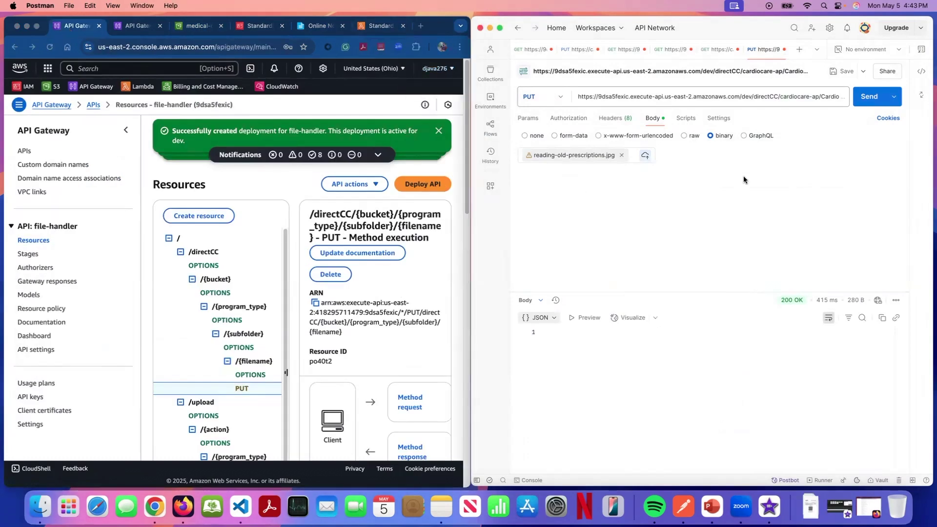
pyautogui.click(687, 97)
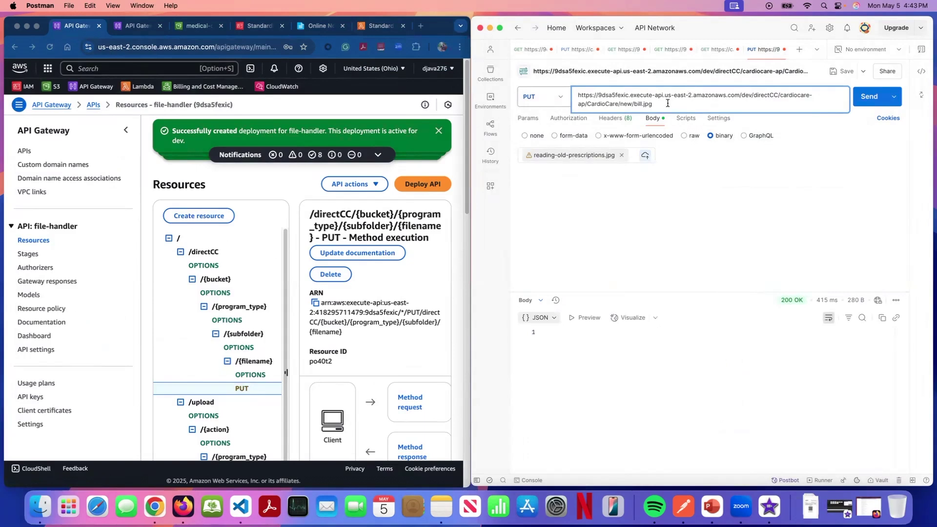
pyautogui.press('super+a')
pyautogui.press('super+c')
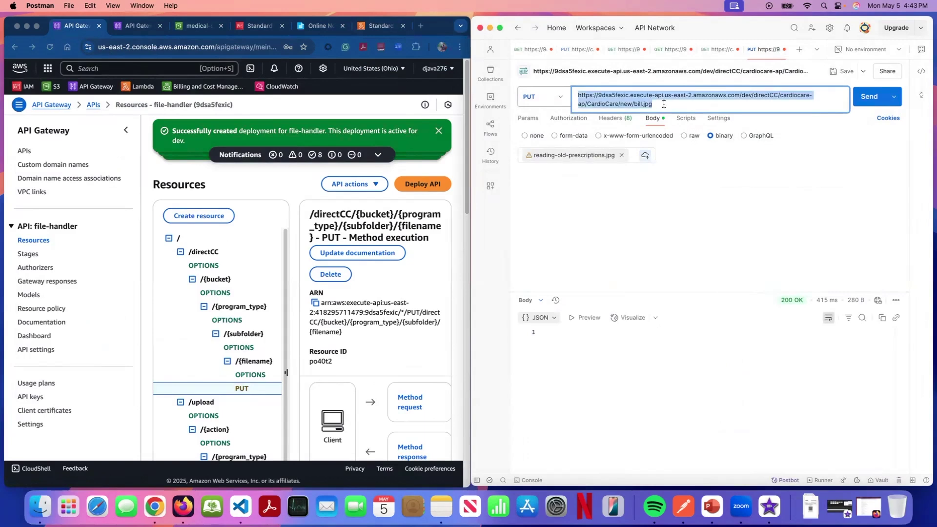
pyautogui.click(686, 189)
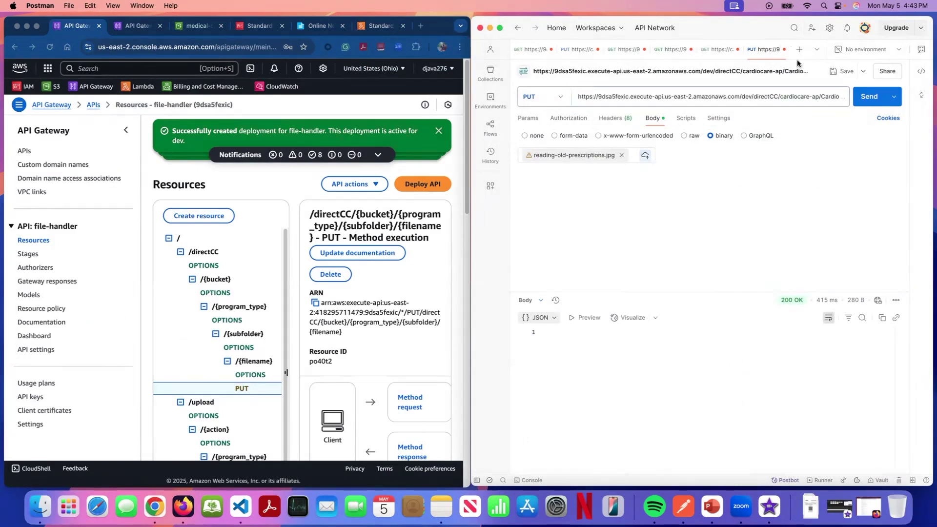
pyautogui.click(799, 49)
pyautogui.click(561, 105)
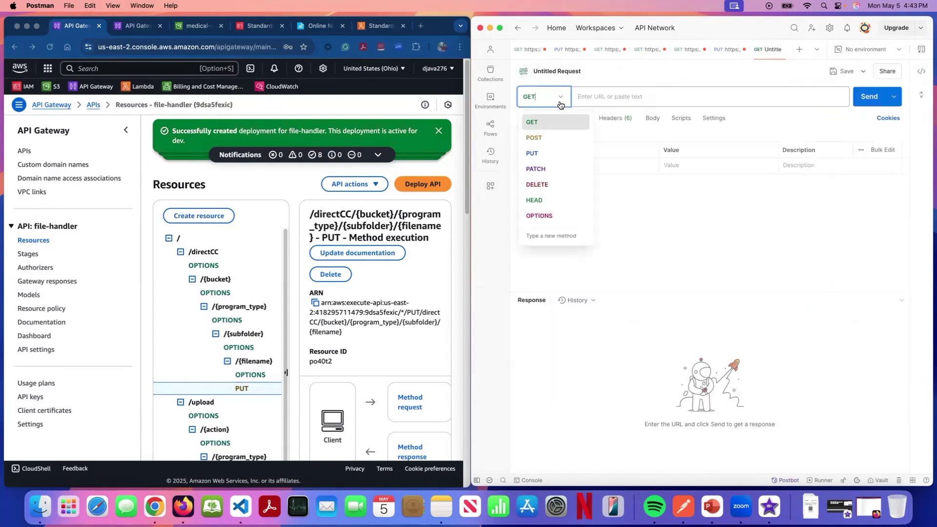
pyautogui.click(551, 151)
pyautogui.click(622, 96)
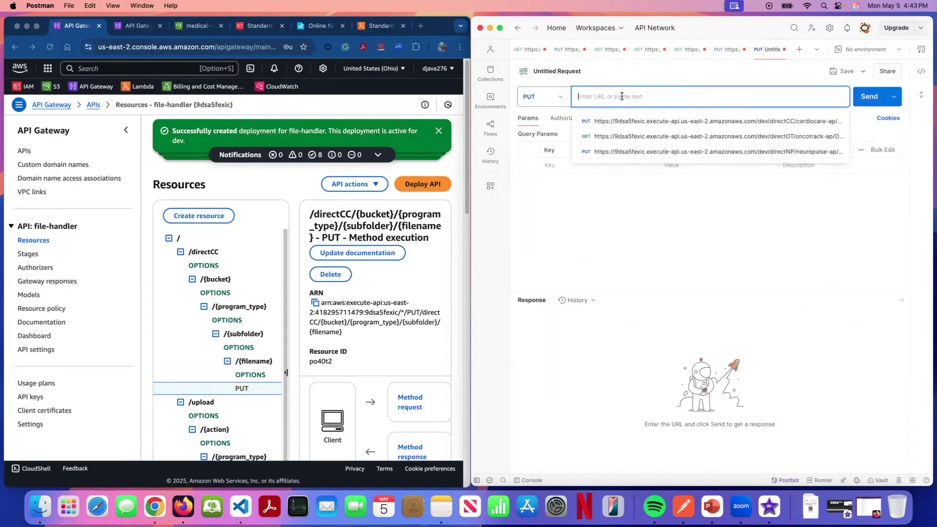
pyautogui.press('super+v')
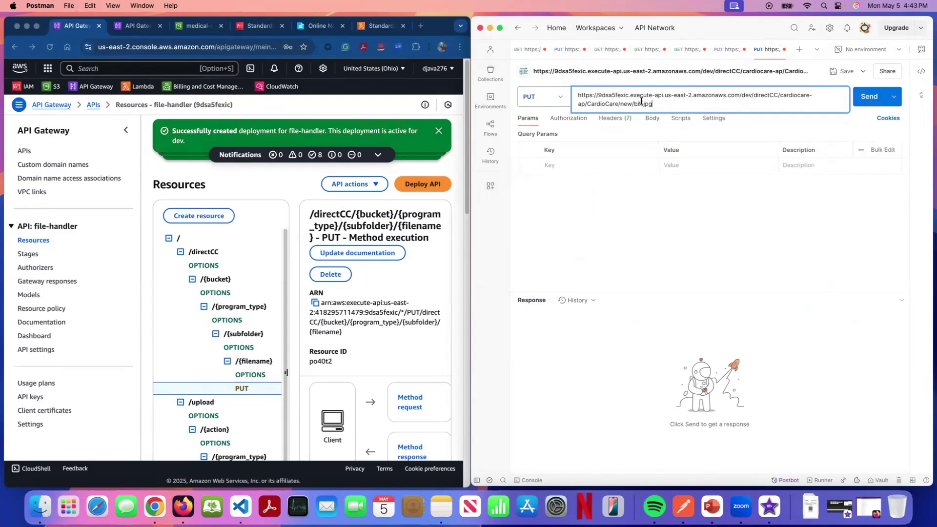
# Step: Remove the jpg extension from the bill file name at the end of the new request's URL
pyautogui.click(667, 138)
pyautogui.click(689, 99)
pyautogui.click(667, 104)
pyautogui.press('BackSpace')
pyautogui.press('BackSpace')
pyautogui.press('BackSpace')
pyautogui.click(639, 182)
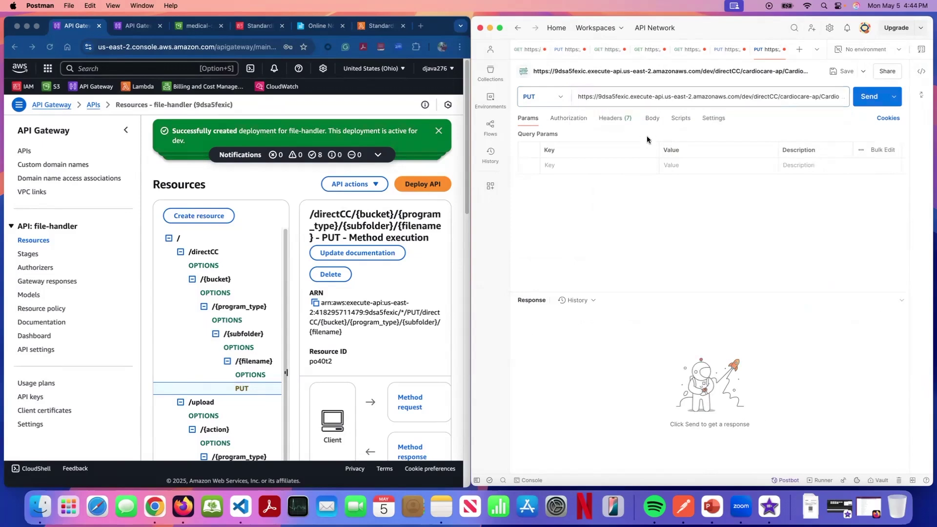
# Step: Attach 20MB-TESTFILE.ORG.pdf as the new request's binary body and send the request
pyautogui.click(649, 121)
pyautogui.click(713, 135)
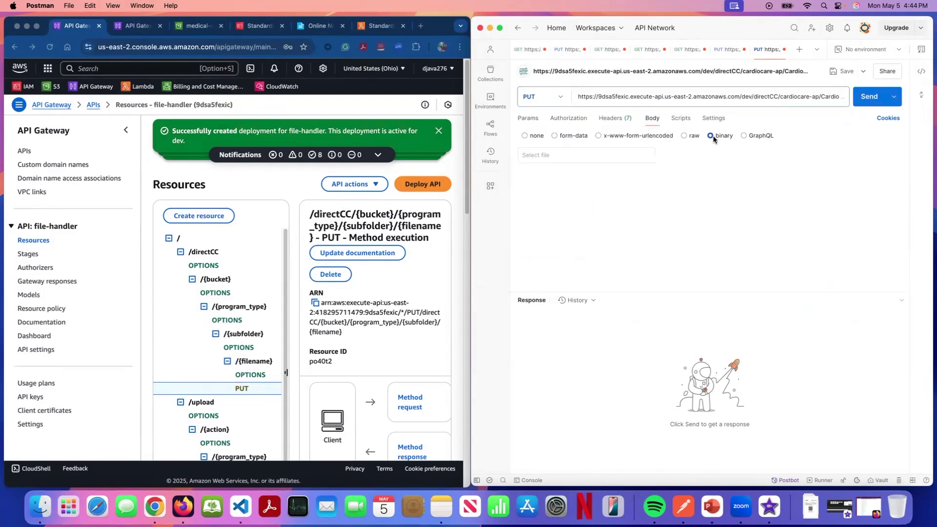
pyautogui.click(598, 154)
pyautogui.click(573, 178)
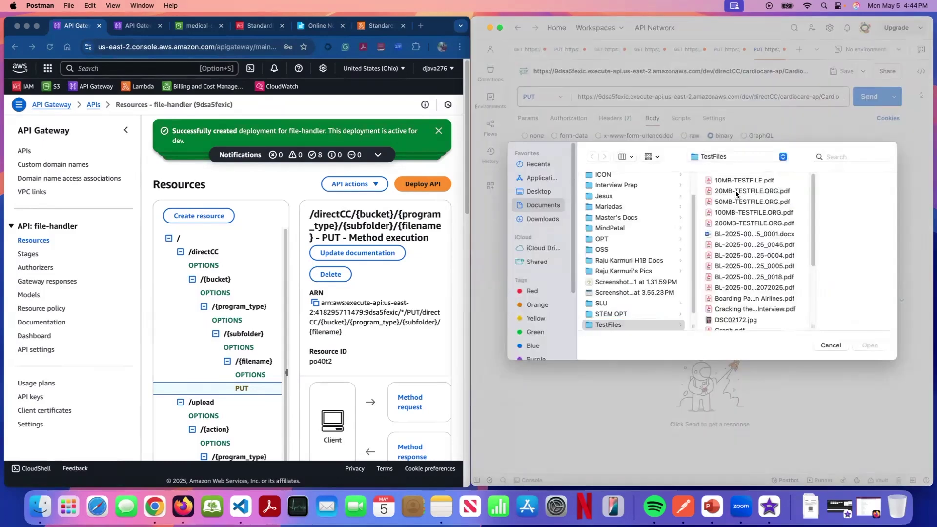
pyautogui.click(737, 191)
pyautogui.click(869, 346)
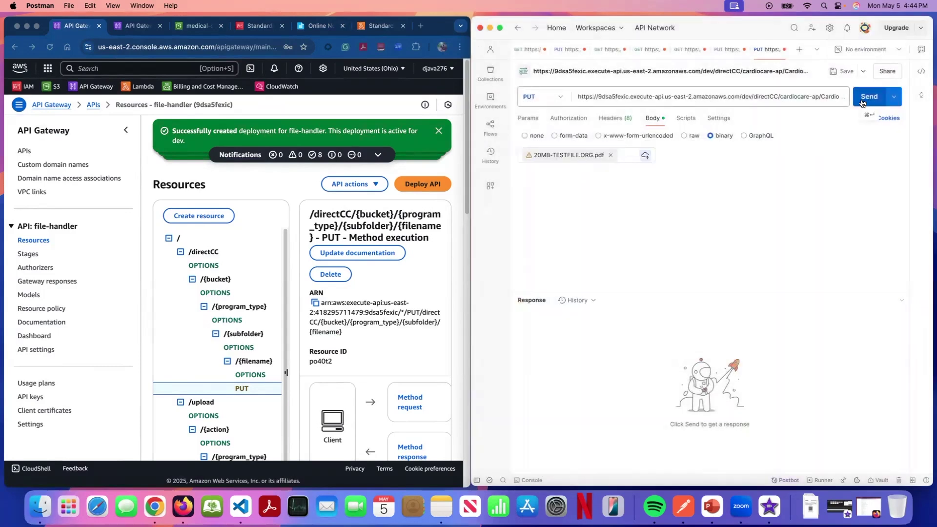
pyautogui.click(869, 96)
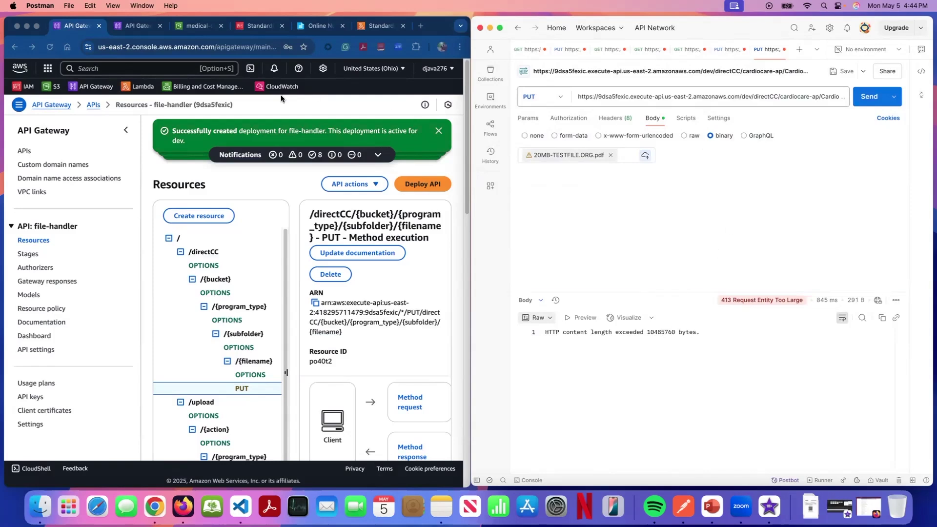
# Step: Review the access points of the medical-docs-cbx bucket in S3
pyautogui.click(121, 121)
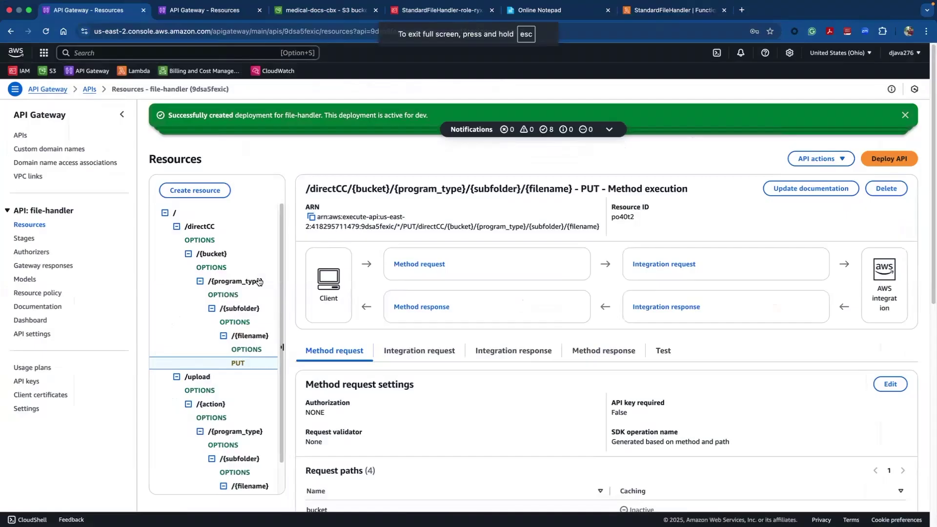
pyautogui.click(321, 14)
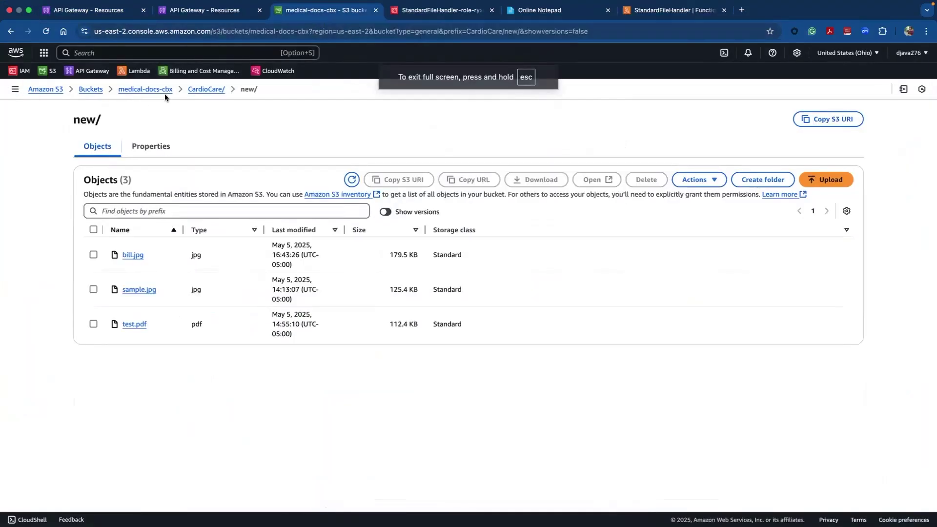
pyautogui.click(139, 90)
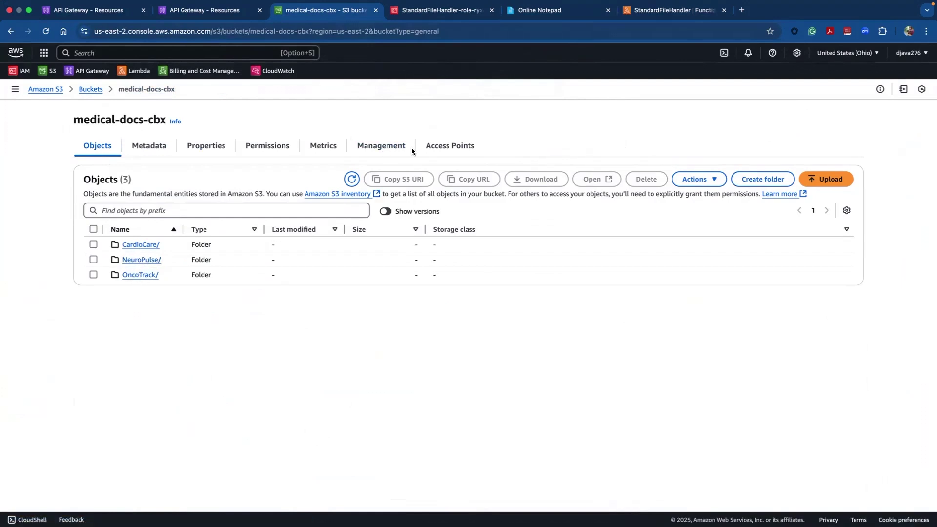
pyautogui.click(448, 149)
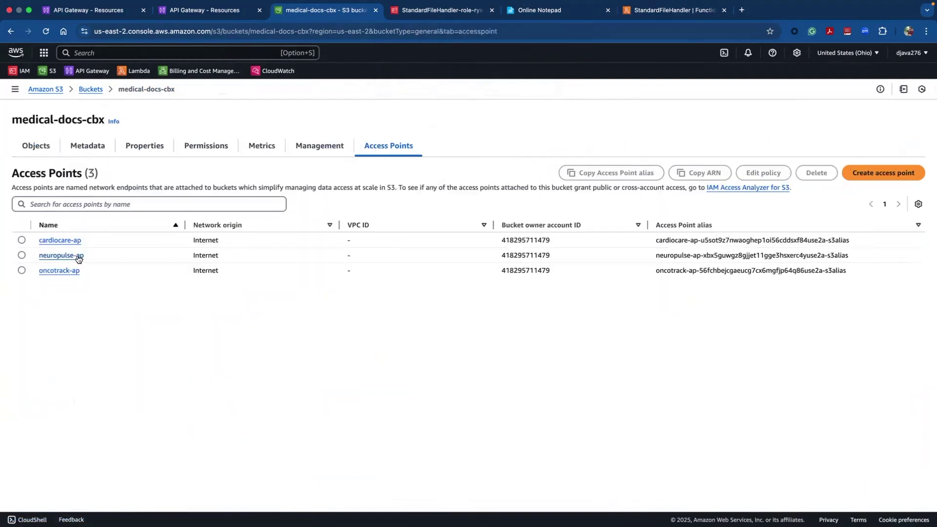
# Step: Return to the file-handler API's resources in API Gateway and select the root resource
pyautogui.click(115, 8)
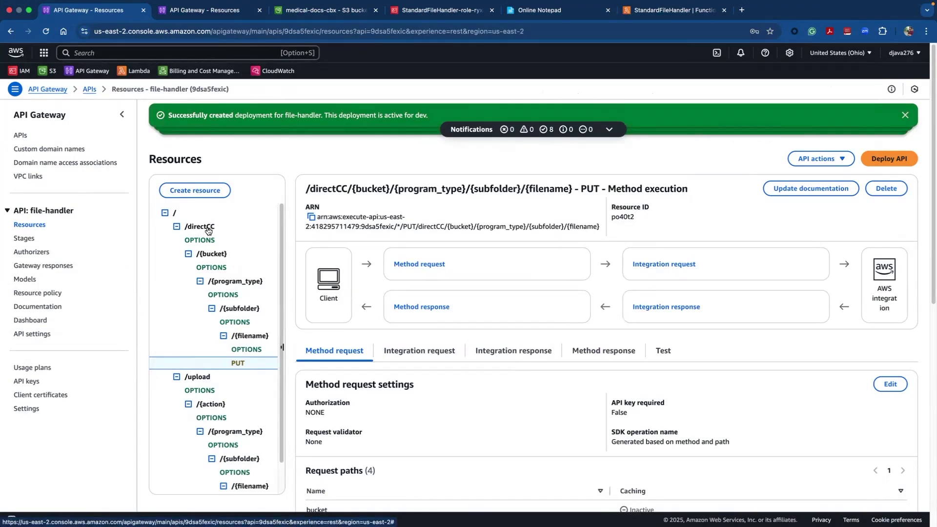
pyautogui.click(189, 215)
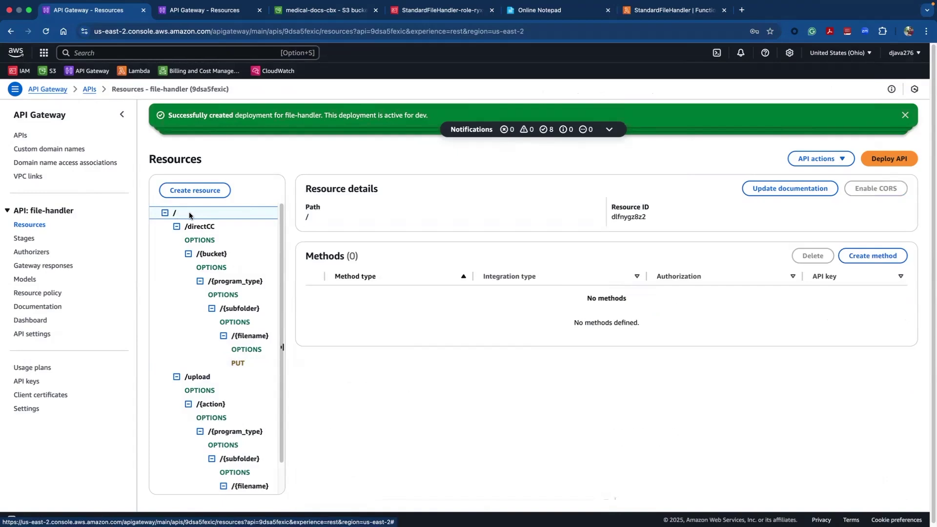
pyautogui.press('super+Tab')
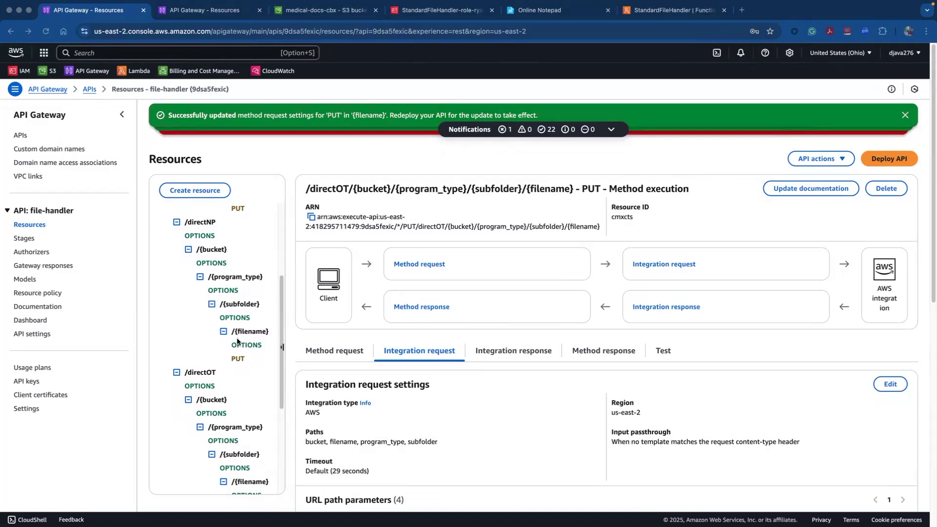
# Step: Review the directNP PUT method's integration request, including its path override and URL path parameters, and leave without saving
pyautogui.click(237, 358)
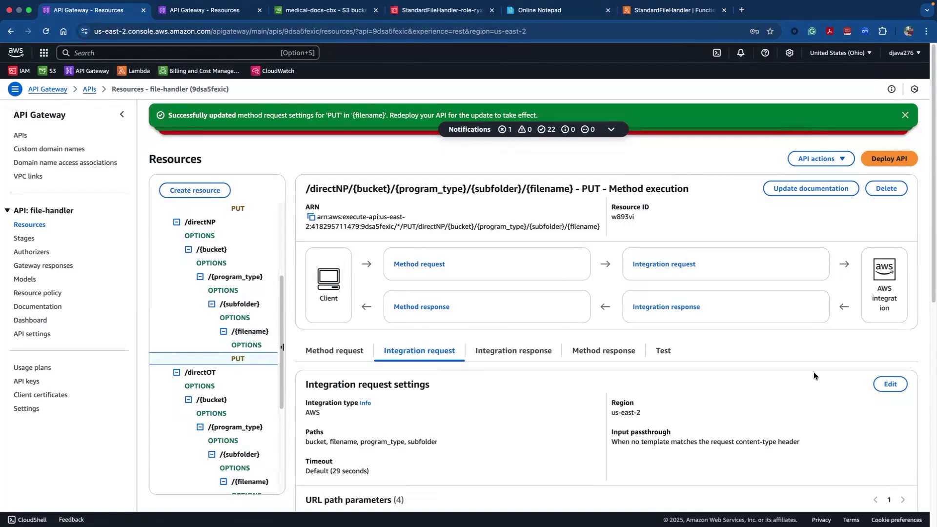
pyautogui.click(889, 384)
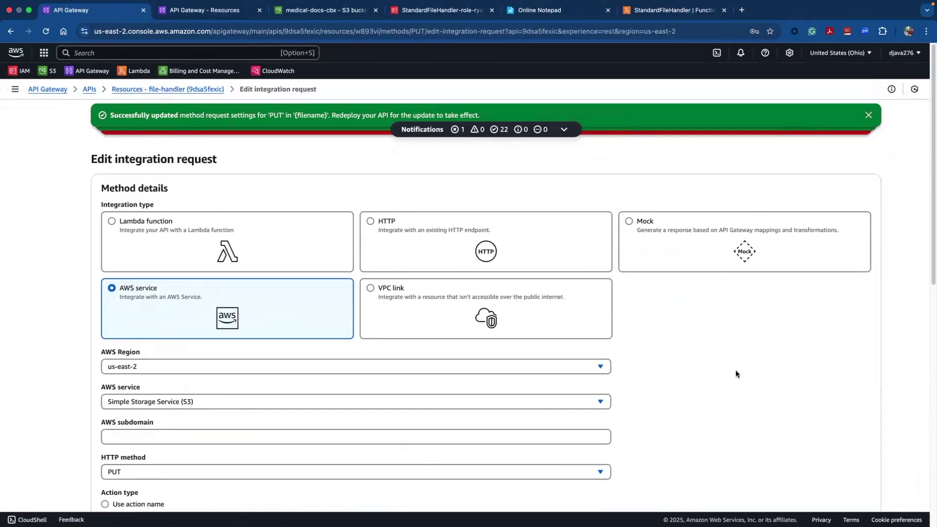
pyautogui.scroll(-10, 735, 373)
pyautogui.scroll(1, 736, 374)
pyautogui.scroll(1, 735, 374)
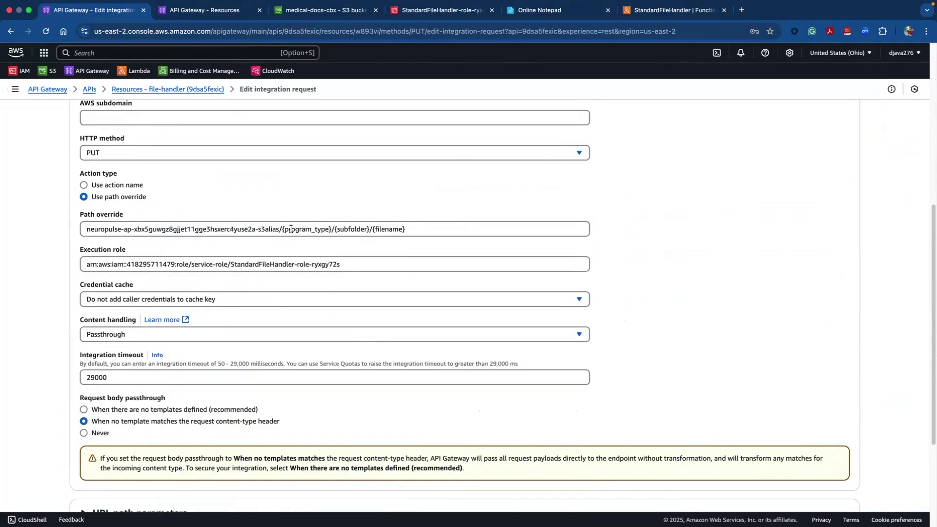
pyautogui.scroll(-5, 698, 370)
pyautogui.click(538, 349)
pyautogui.scroll(-3, 538, 349)
pyautogui.scroll(-1, 537, 348)
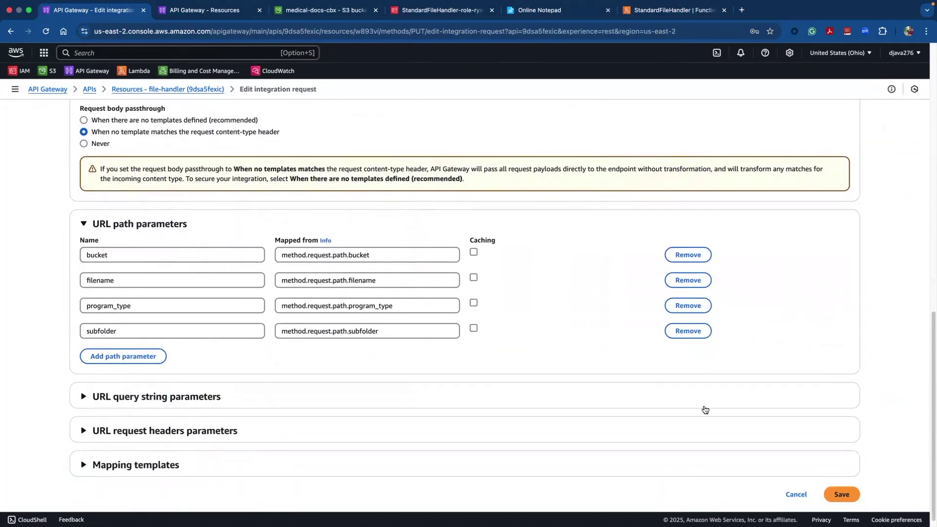
pyautogui.click(806, 497)
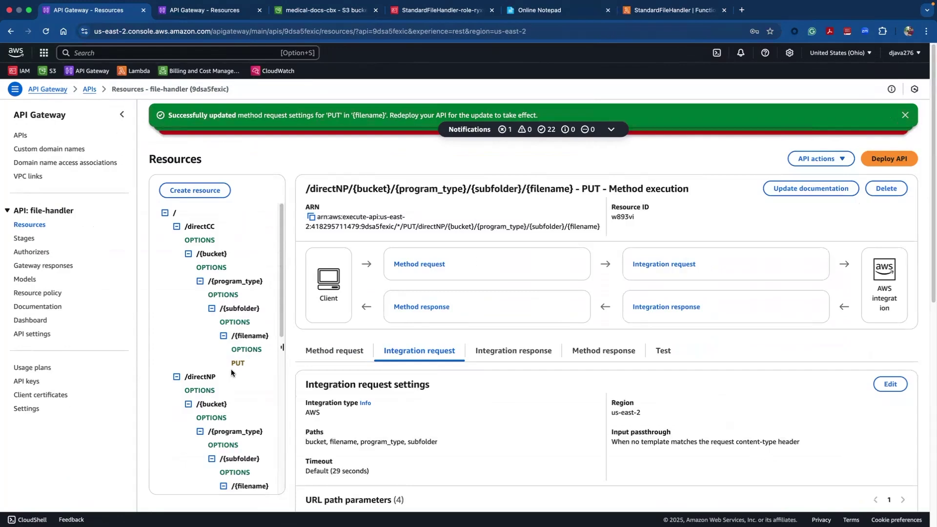
# Step: Review the directOT PUT method's integration request, including its path override and URL path parameters, and leave without saving
pyautogui.scroll(-3, 231, 373)
pyautogui.click(238, 385)
pyautogui.scroll(-2, 411, 377)
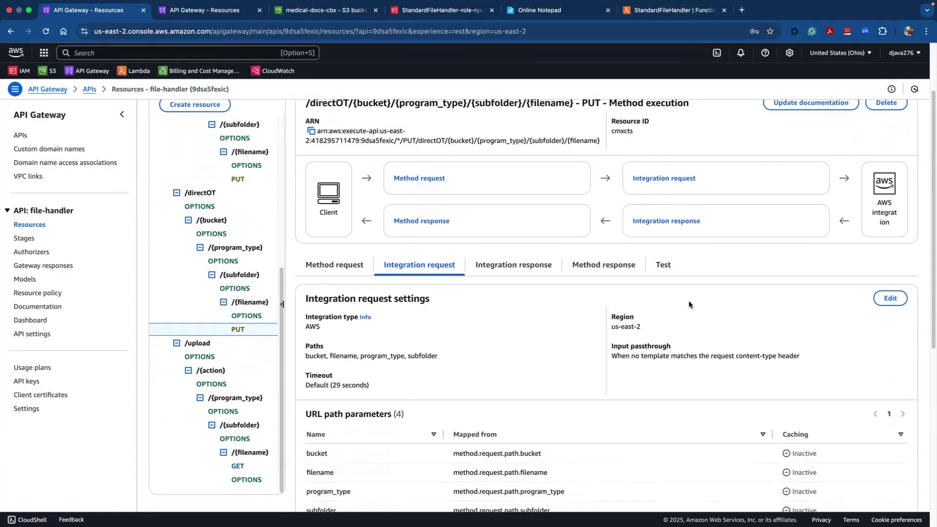
pyautogui.click(876, 299)
pyautogui.scroll(-10, 677, 318)
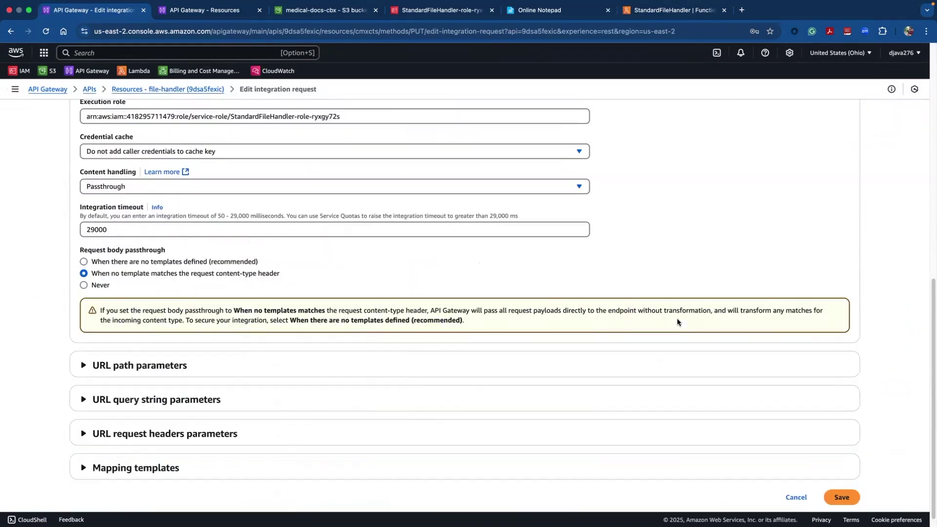
pyautogui.scroll(3, 677, 321)
pyautogui.scroll(1, 165, 198)
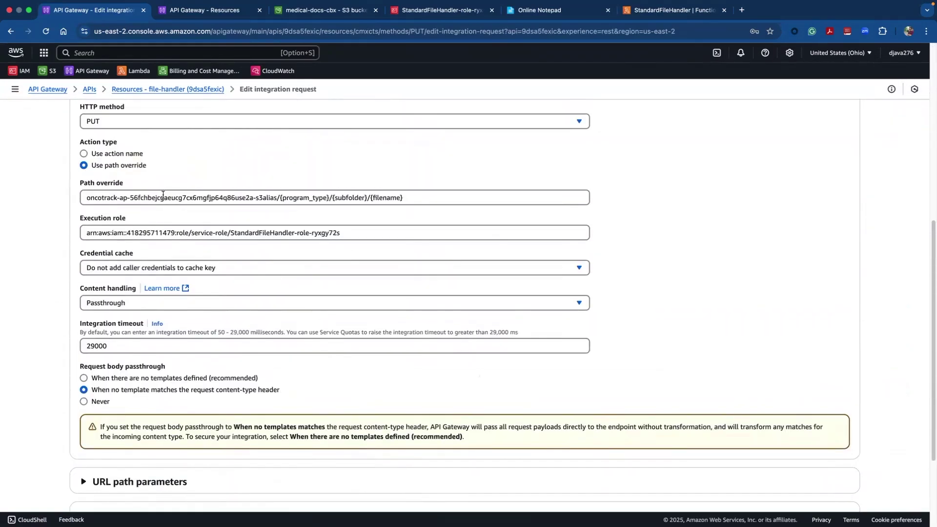
pyautogui.scroll(-4, 766, 308)
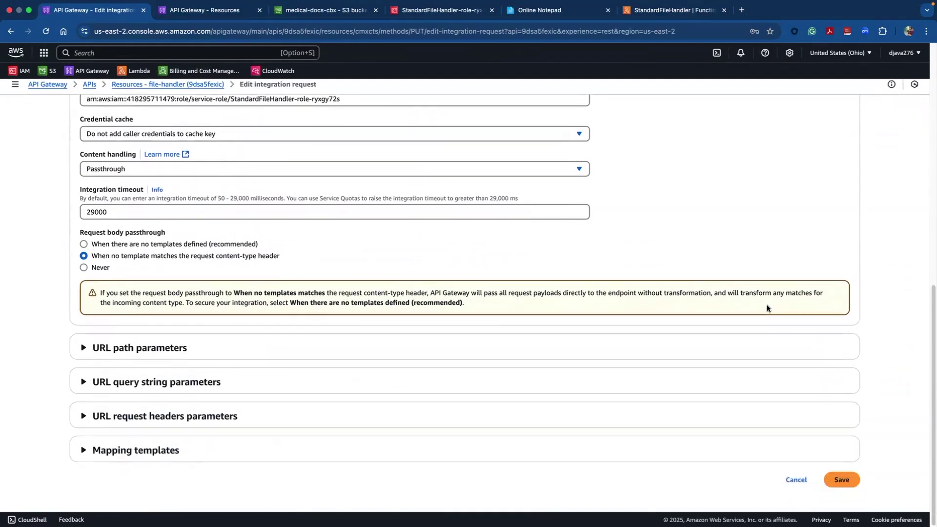
pyautogui.click(580, 346)
pyautogui.scroll(-2, 579, 347)
pyautogui.scroll(-2, 579, 347)
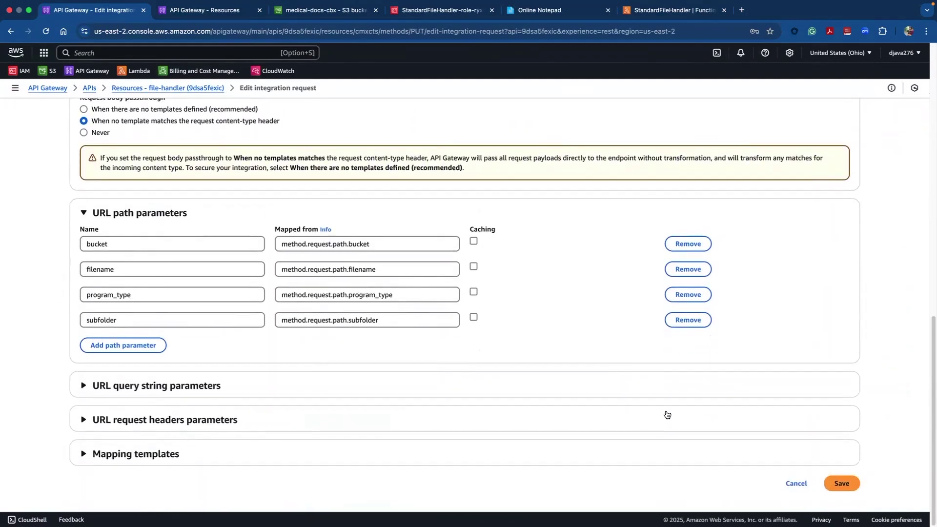
pyautogui.click(786, 480)
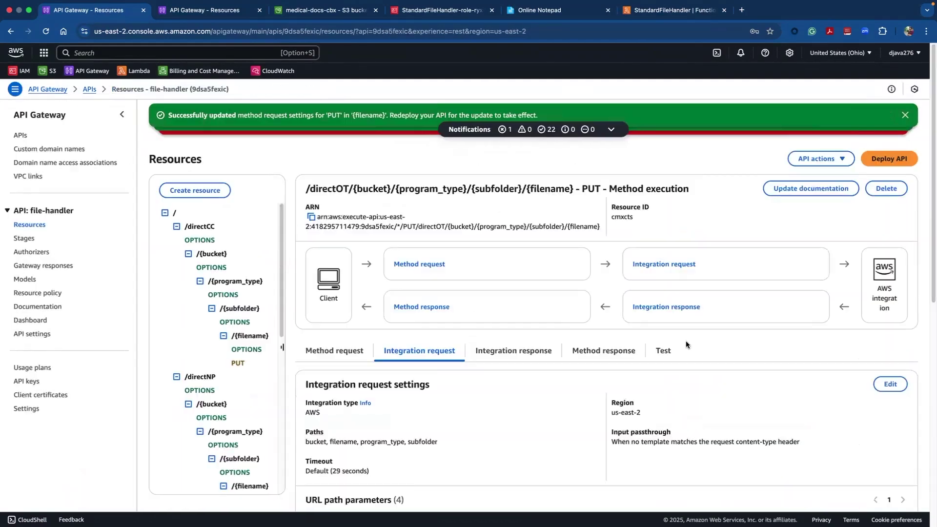
# Step: Deploy the file-handler API to the existing dev stage
pyautogui.click(888, 159)
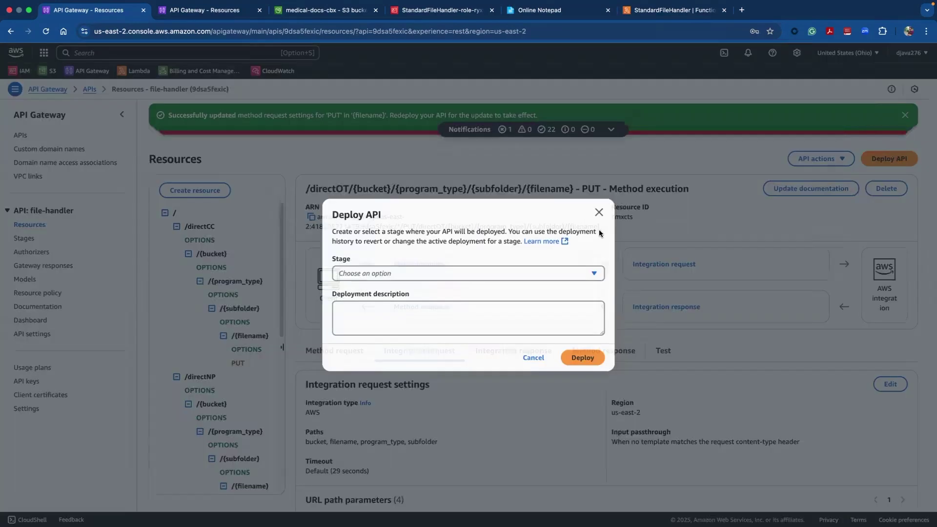
pyautogui.click(481, 276)
pyautogui.click(445, 308)
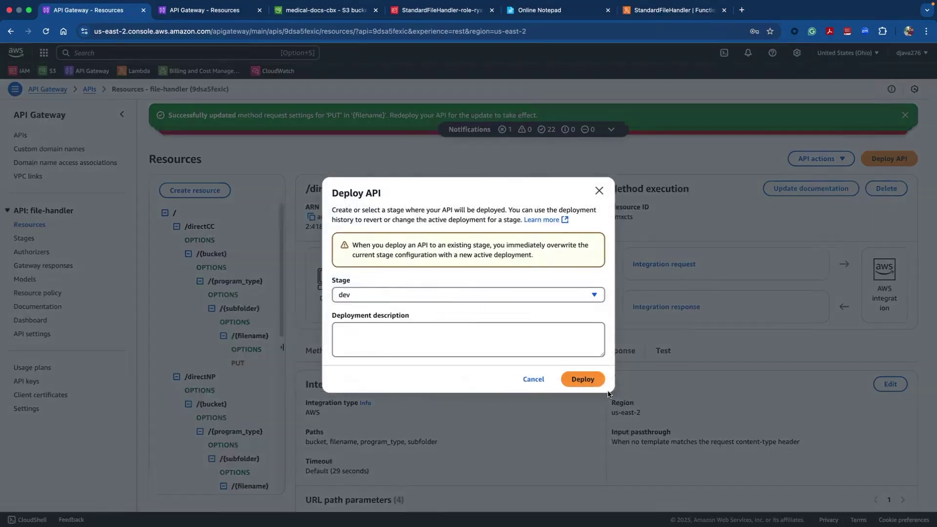
pyautogui.click(583, 380)
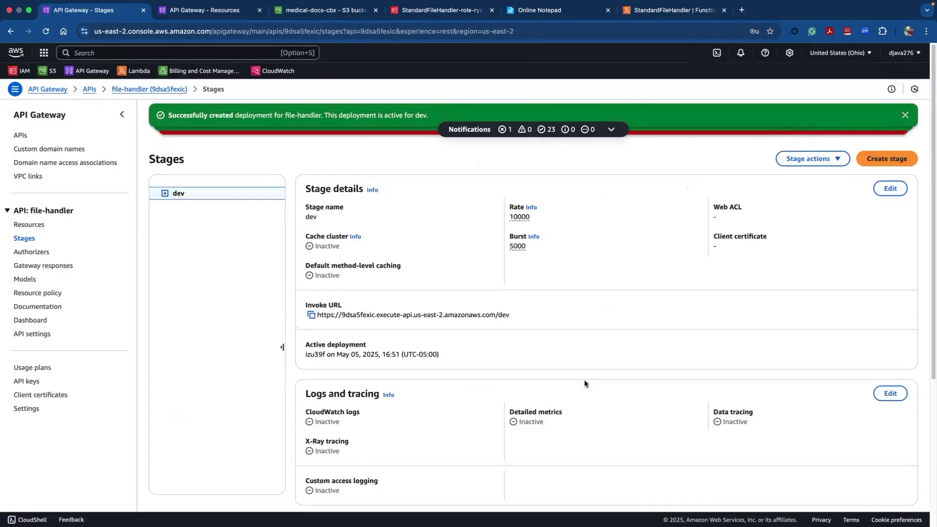
# Step: Copy the dev stage's invoke URL onto a new line in Online Notepad and extend it with /directNP/
pyautogui.click(310, 315)
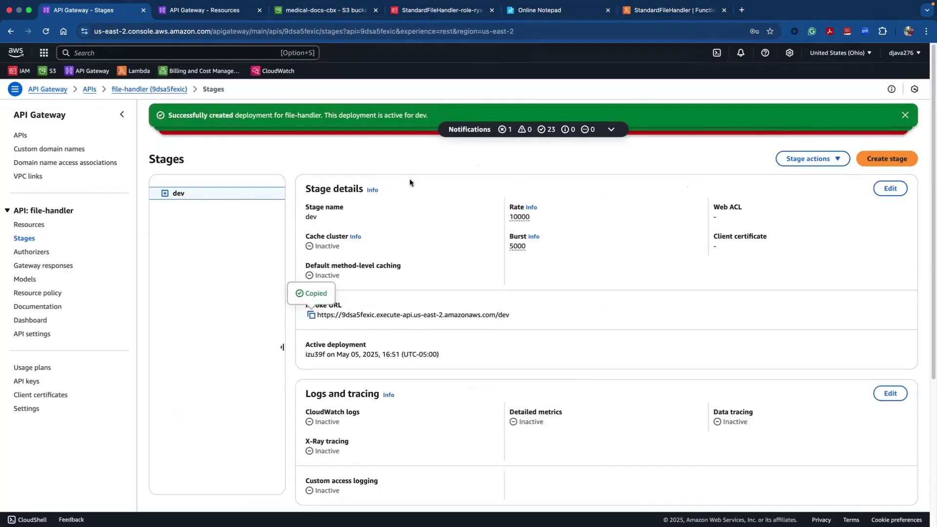
pyautogui.click(576, 14)
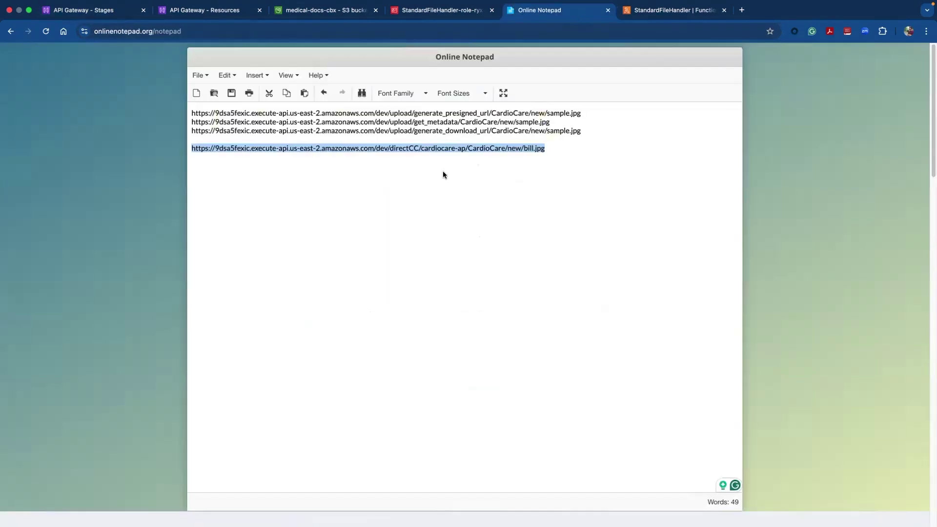
pyautogui.click(560, 144)
pyautogui.press('Return')
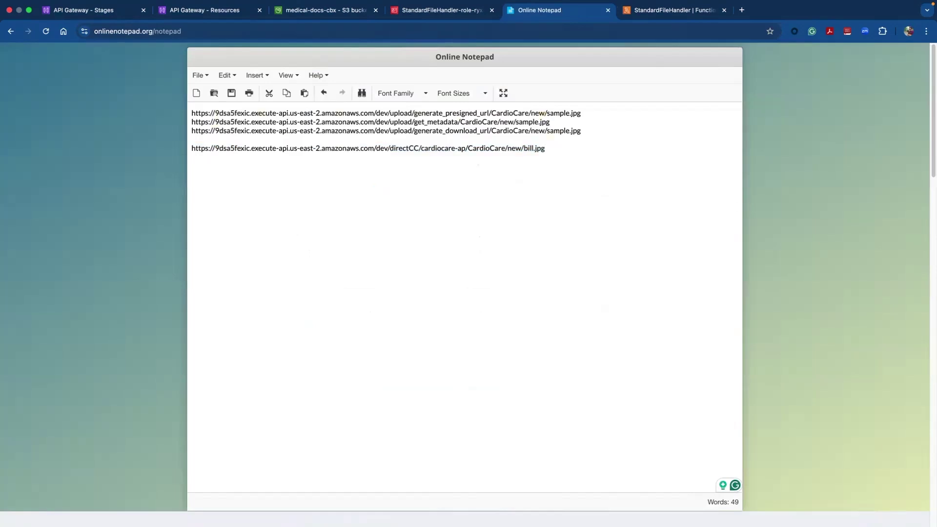
pyautogui.press('super+v')
pyautogui.write('/direct')
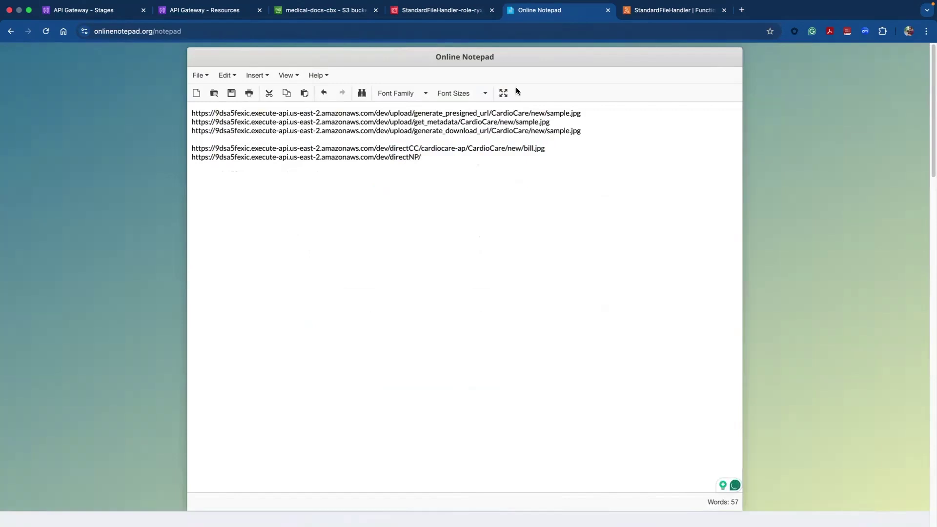
# Step: Copy the neuropulse-ap name from the bucket's access points and complete the directNP URL with neuropulse-ap/NeuroPulse/new/receipt.jpg
pyautogui.click(323, 11)
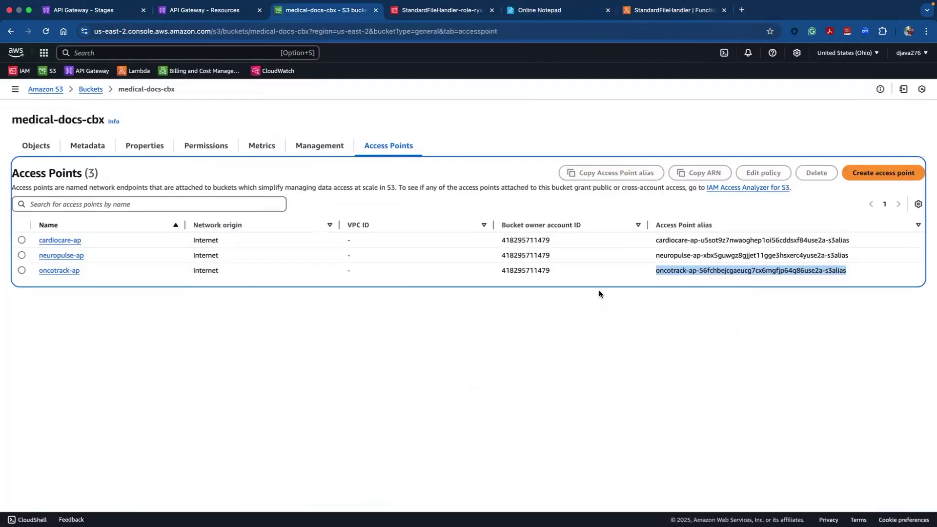
pyautogui.click(653, 259)
pyautogui.moveTo(655, 256); pyautogui.dragTo(699, 254)
pyautogui.click(591, 16)
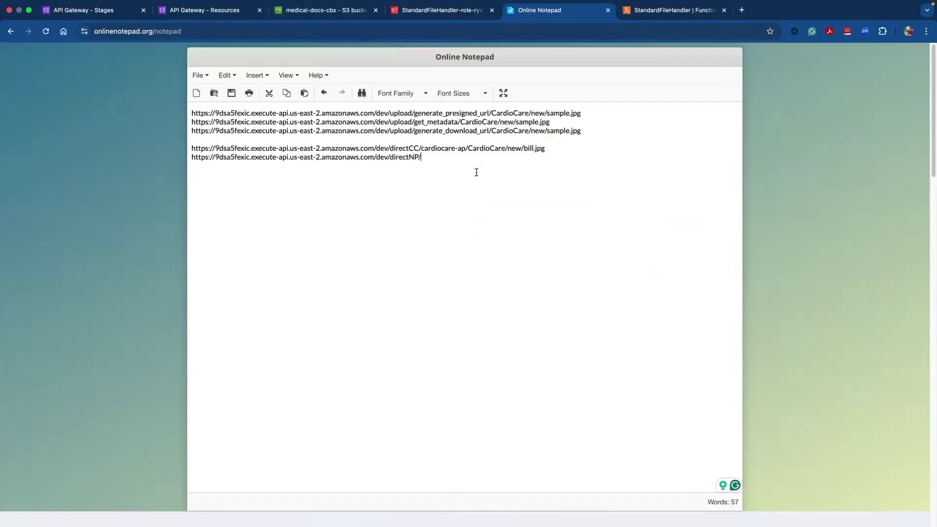
pyautogui.press('super+v')
pyautogui.write('/')
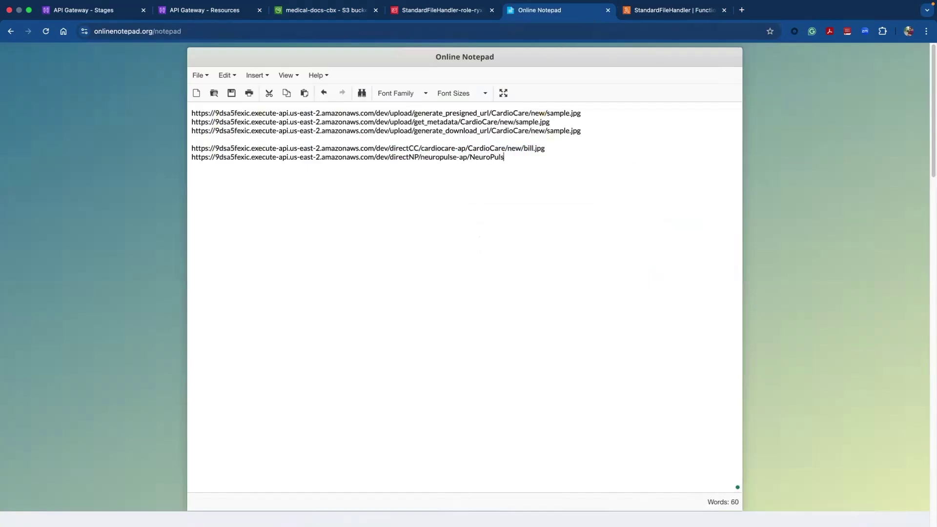
pyautogui.write('NeuroPulse/new/receipt')
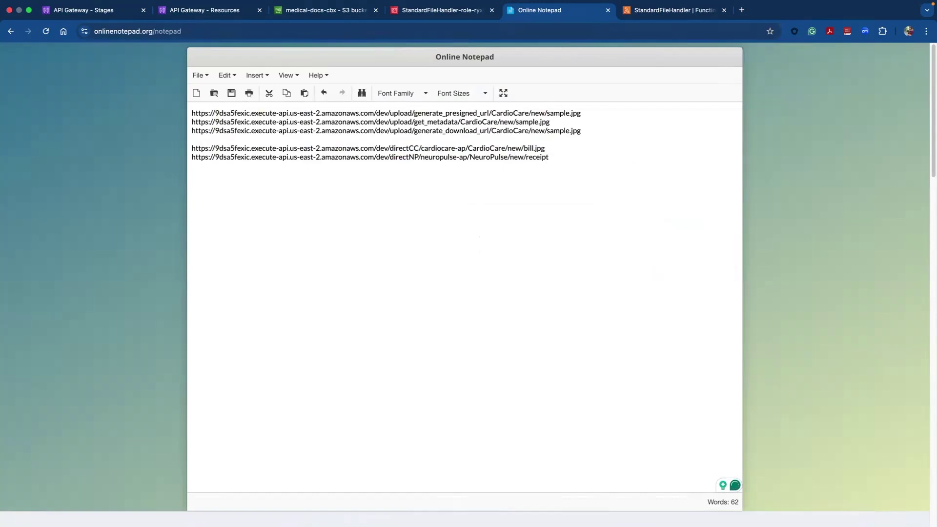
pyautogui.write('.jpg')
# Step: Duplicate the directNP URL on a new line and change the copy's directNP segment to directOT
pyautogui.press('shift+super+Left')
pyautogui.hotkey('shift', 'Left')
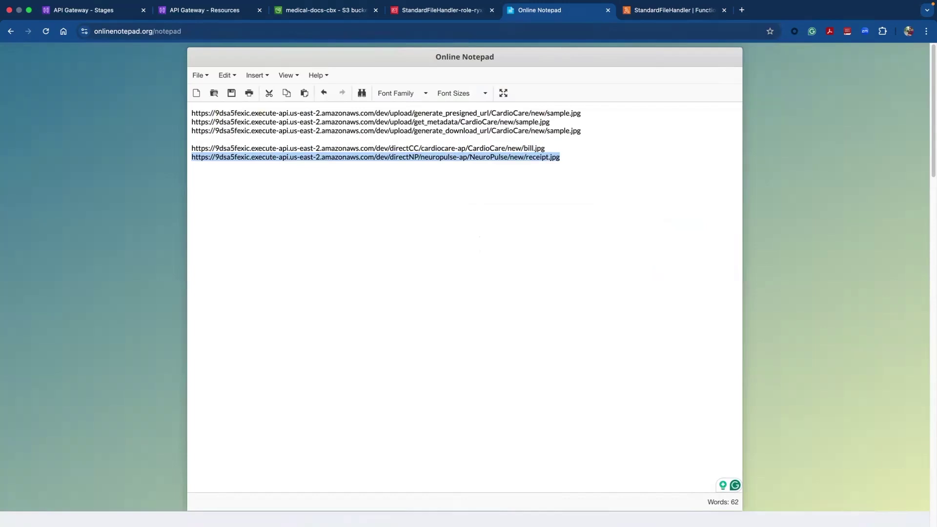
pyautogui.click(561, 157)
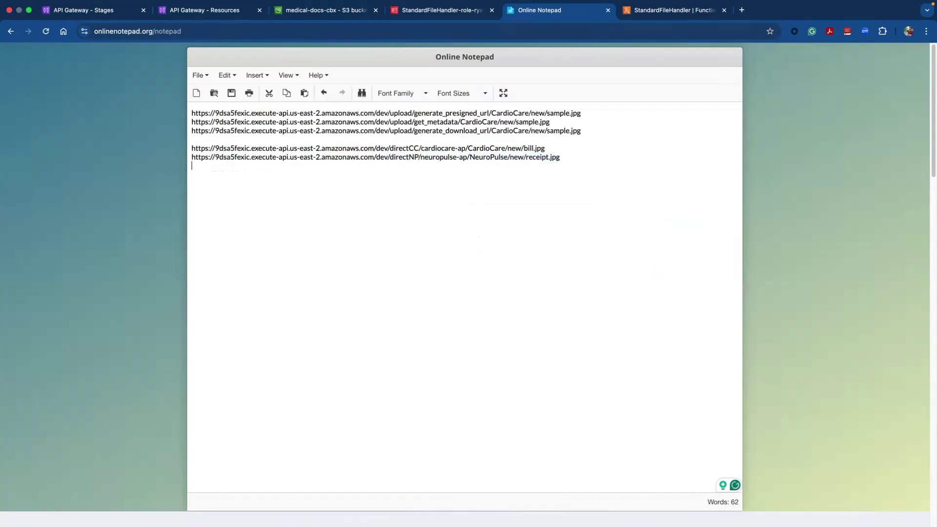
pyautogui.press('super+v')
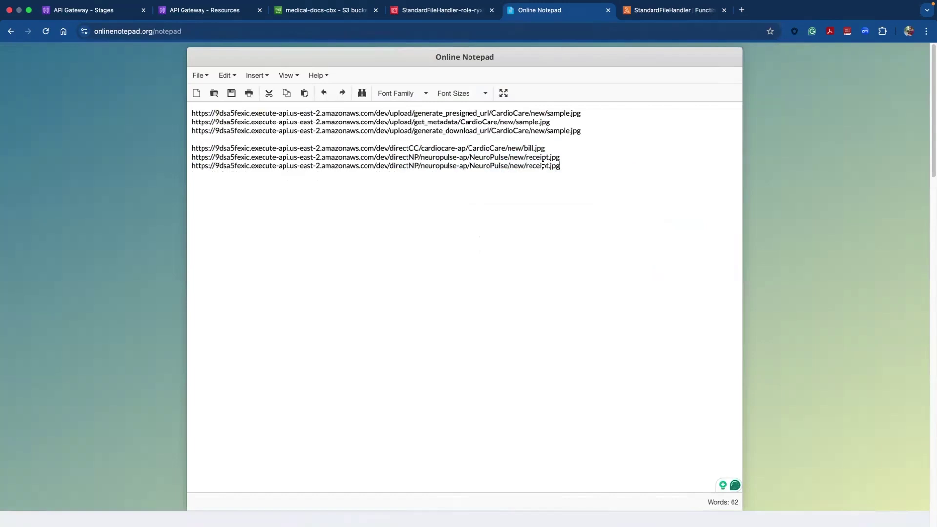
pyautogui.click(417, 165)
pyautogui.press('BackSpace')
pyautogui.press('BackSpace')
pyautogui.write('OT')
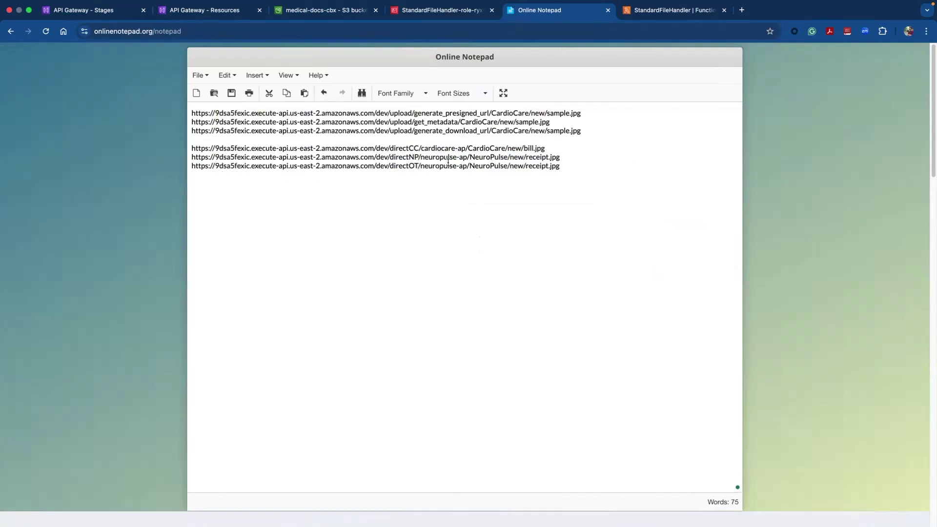
# Step: Change the directOT URL's access point to oncotrack-ap and its program type to OncoTrack
pyautogui.click(458, 165)
pyautogui.press('BackSpace')
pyautogui.press('BackSpace')
pyautogui.press('BackSpace')
pyautogui.press('BackSpace')
pyautogui.press('BackSpace')
pyautogui.press('BackSpace')
pyautogui.press('BackSpace')
pyautogui.press('BackSpace')
pyautogui.press('BackSpace')
pyautogui.press('BackSpace')
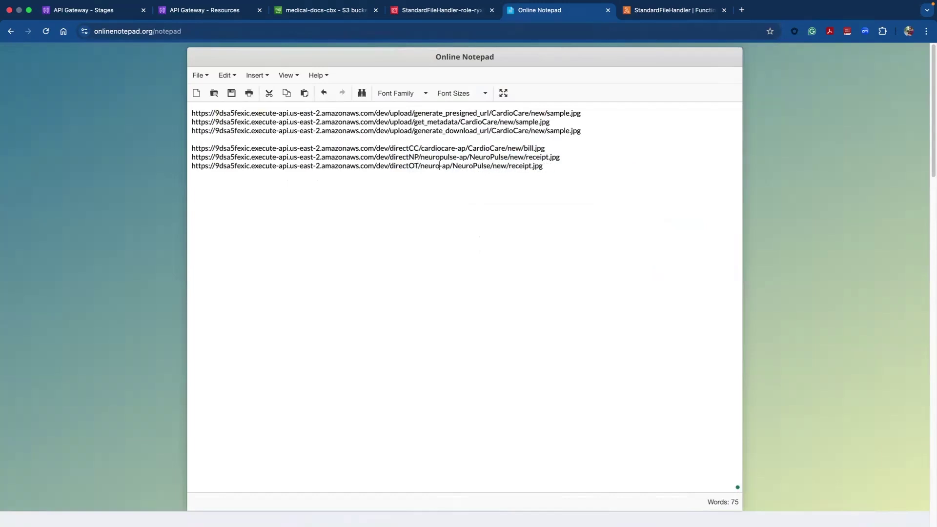
pyautogui.write('oncotrack')
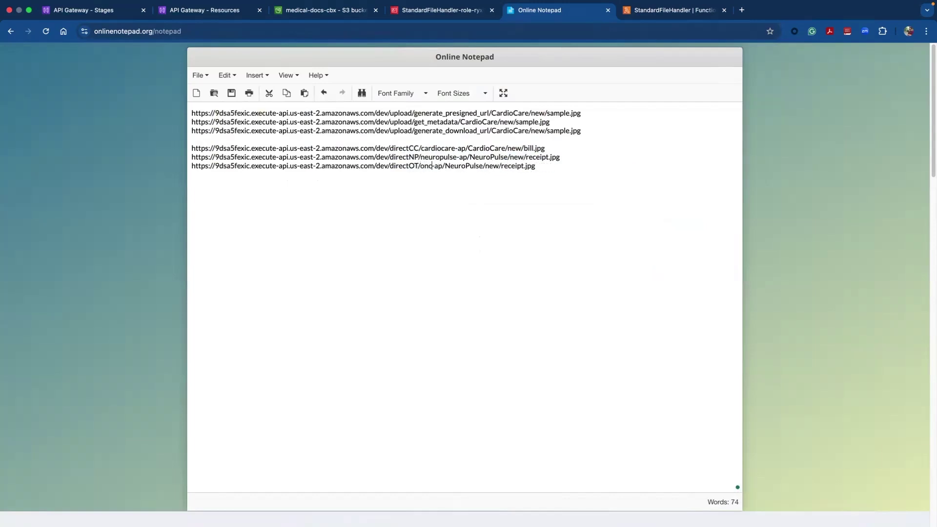
pyautogui.doubleClick(481, 165)
pyautogui.write('OncoTrack')
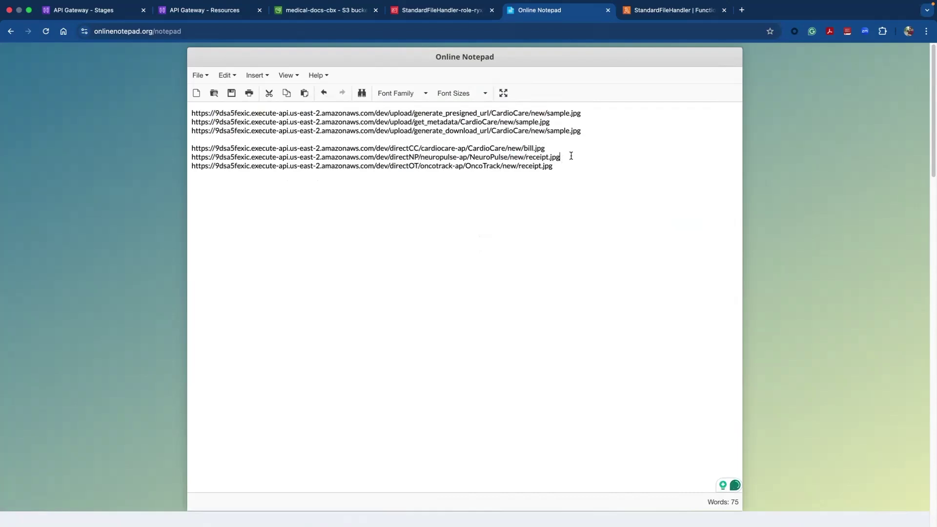
# Step: Copy the directNP URL from Online Notepad and create a new PUT request in Postman with it
pyautogui.press('shift+super+Left')
pyautogui.press('super+c')
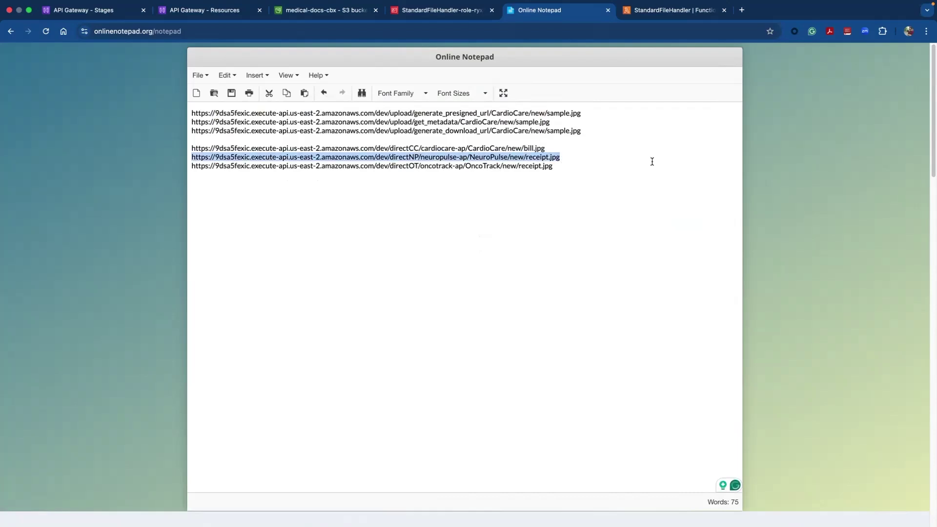
pyautogui.click(28, 10)
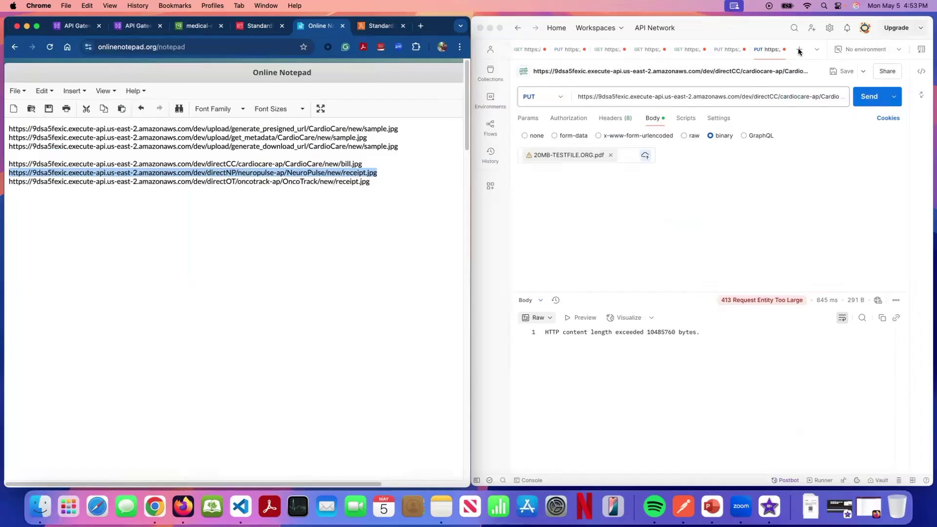
pyautogui.click(799, 51)
pyautogui.click(799, 51)
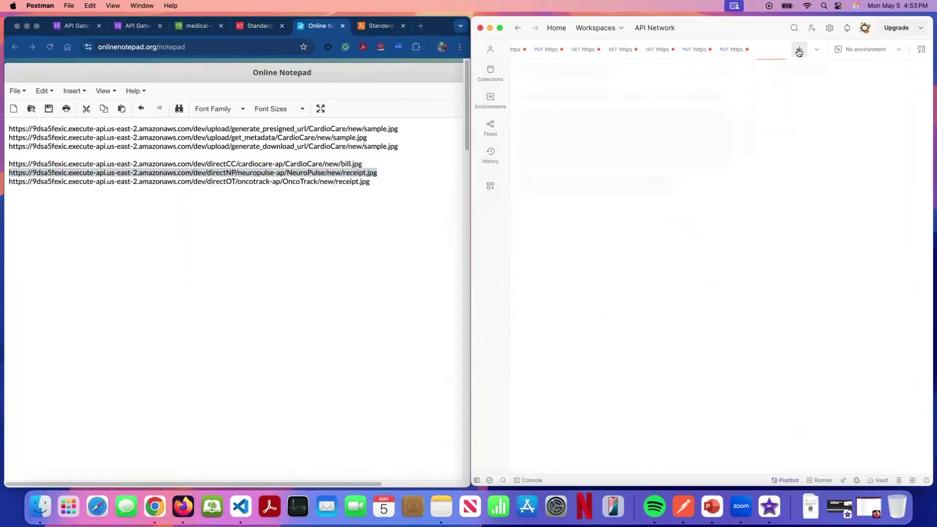
pyautogui.click(661, 94)
pyautogui.press('super+v')
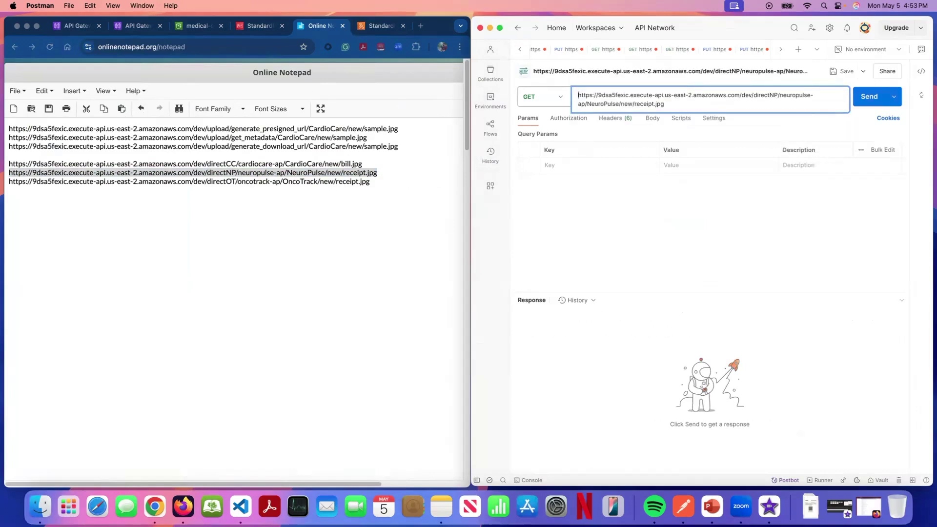
pyautogui.click(539, 95)
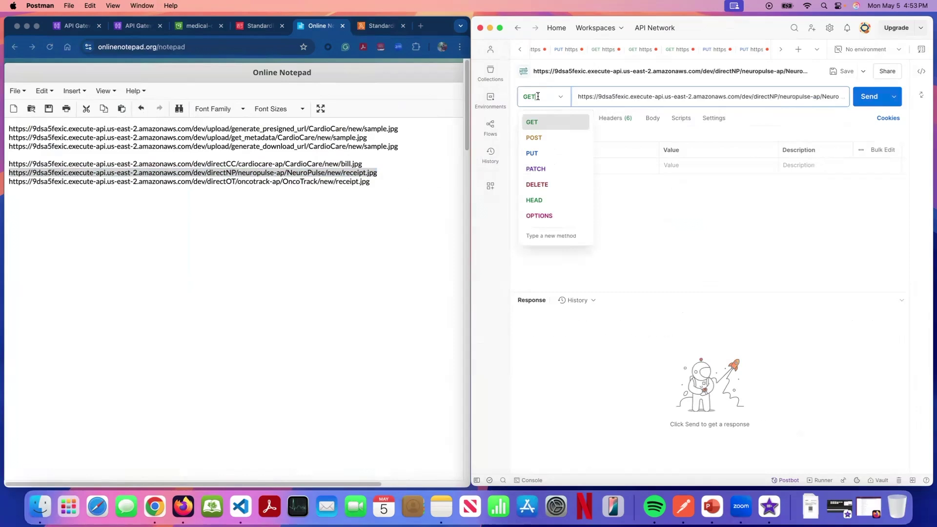
pyautogui.click(537, 153)
# Step: Set the directNP request's body to binary and attach reading-old-prescriptions.jpg from the local TestFiles folder
pyautogui.click(652, 119)
pyautogui.click(711, 136)
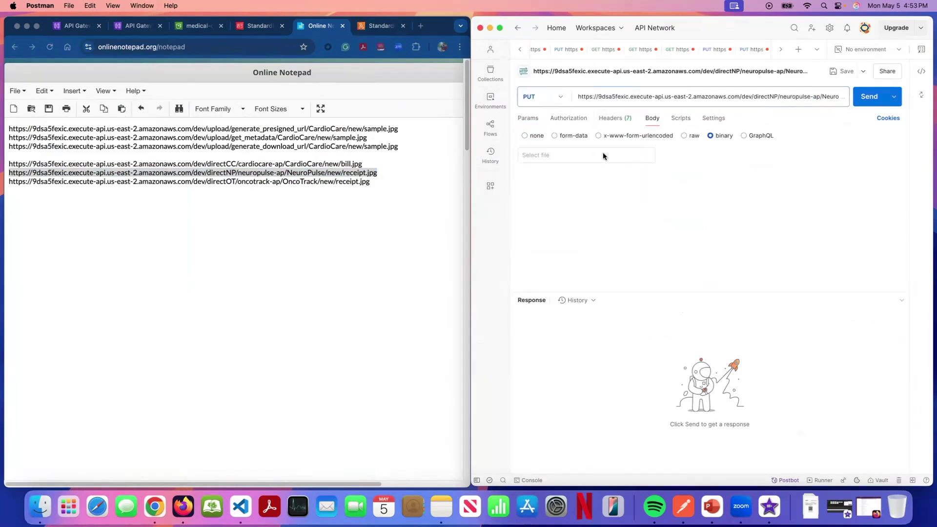
pyautogui.click(572, 156)
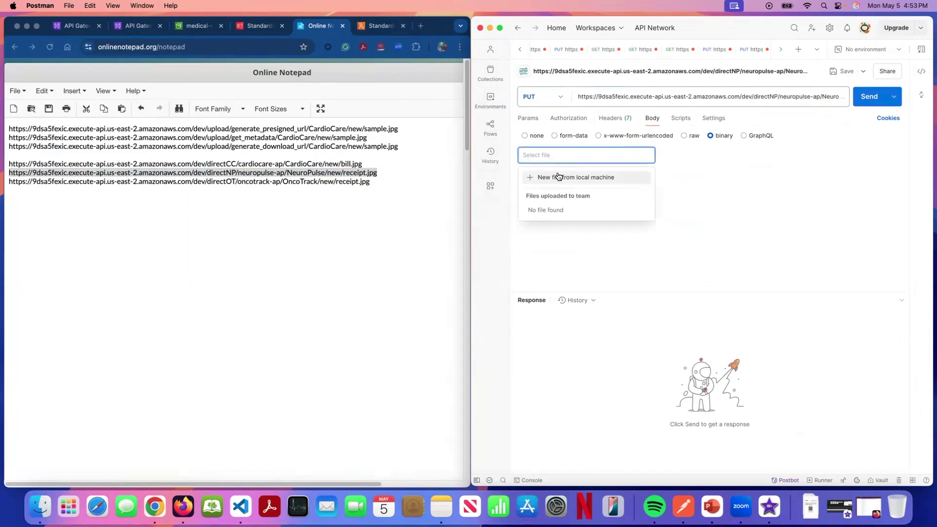
pyautogui.click(559, 174)
pyautogui.scroll(-5, 724, 295)
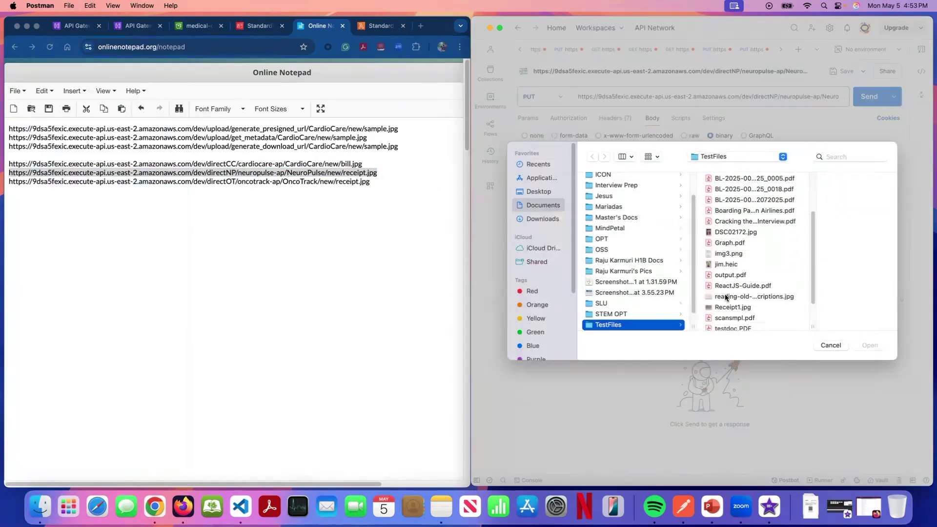
pyautogui.click(756, 283)
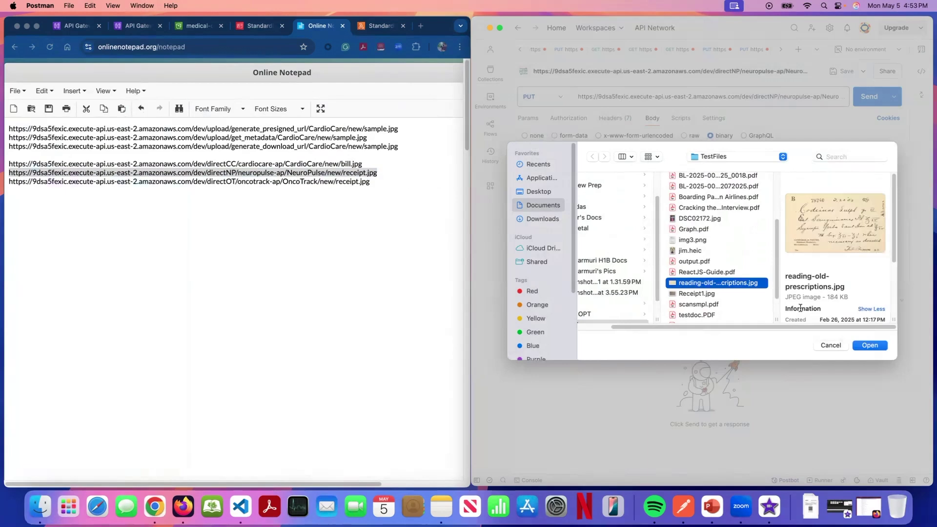
pyautogui.click(865, 344)
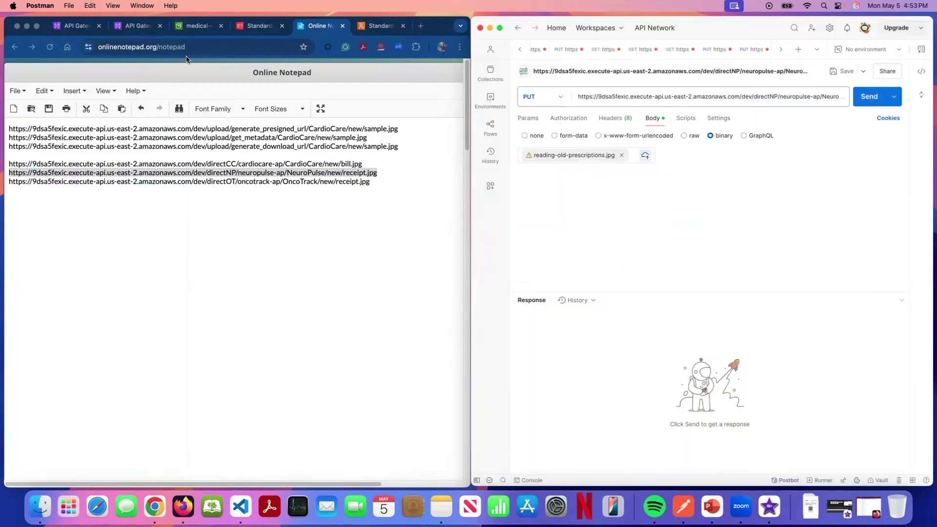
# Step: In the browser, open the medical-docs-cbx bucket's NeuroPulse/new/ folder to view its objects
pyautogui.click(198, 32)
pyautogui.click(198, 30)
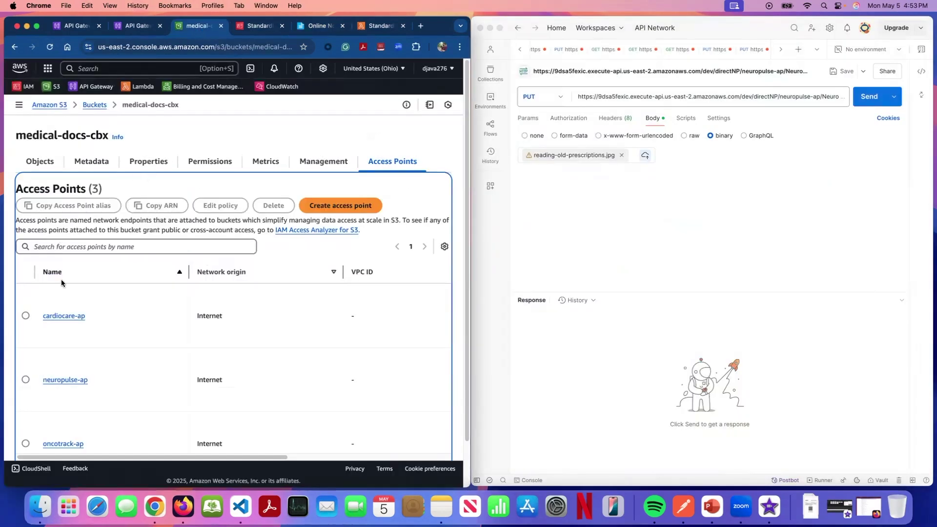
pyautogui.click(34, 165)
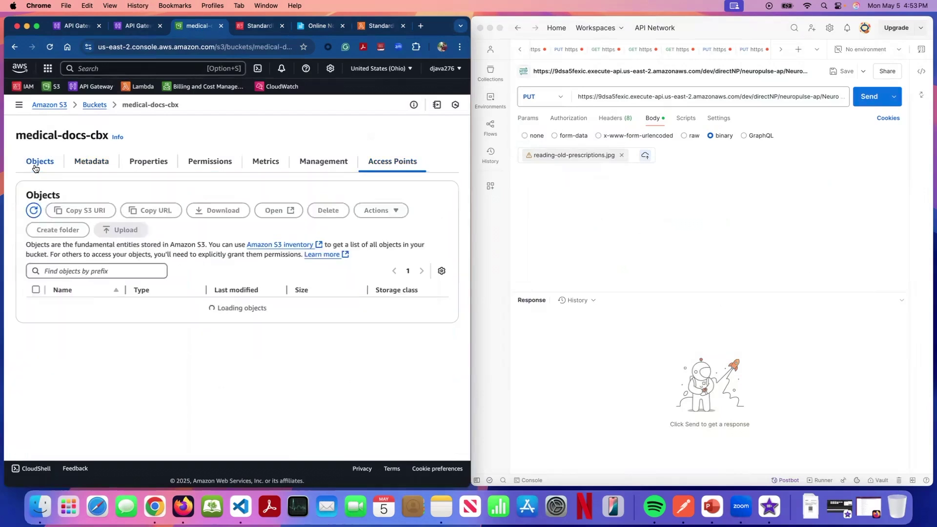
pyautogui.click(80, 321)
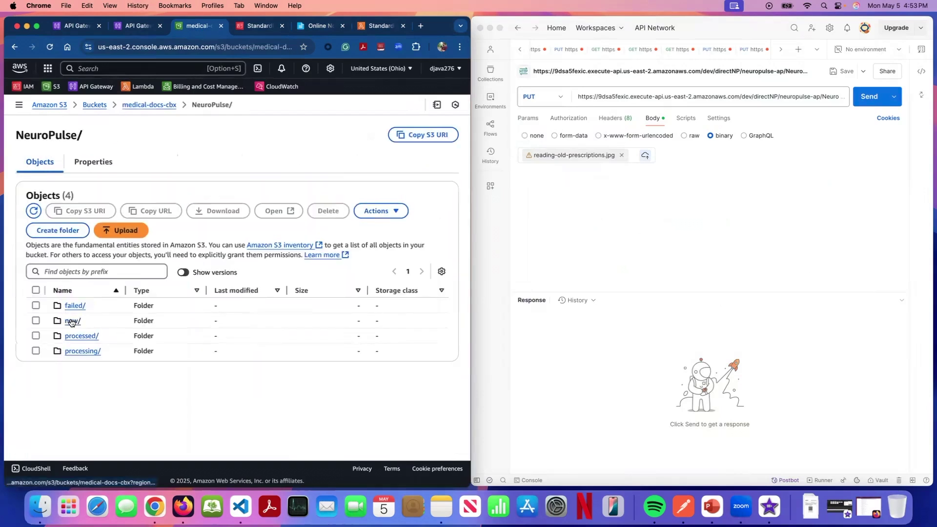
pyautogui.click(72, 318)
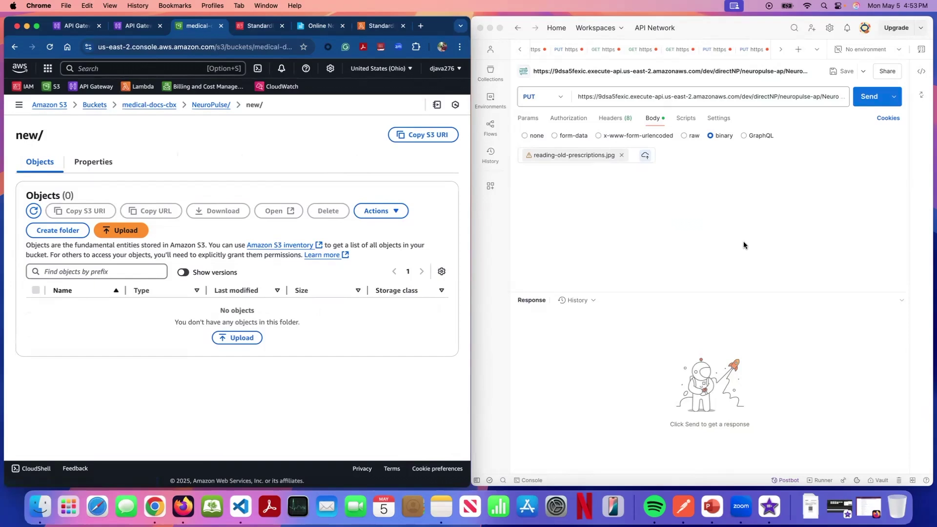
# Step: Send the directNP PUT request in Postman and refresh the object list of the NeuroPulse/new/ folder
pyautogui.click(801, 190)
pyautogui.click(868, 100)
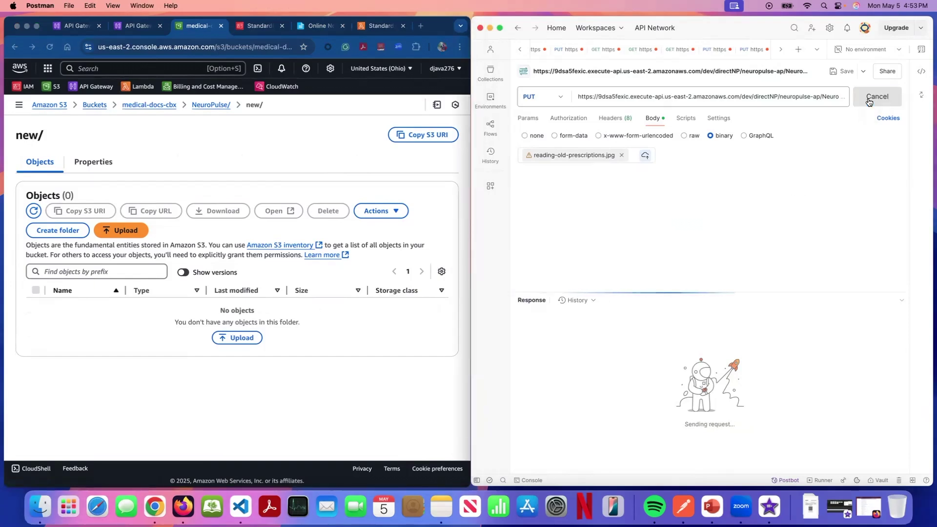
pyautogui.click(33, 211)
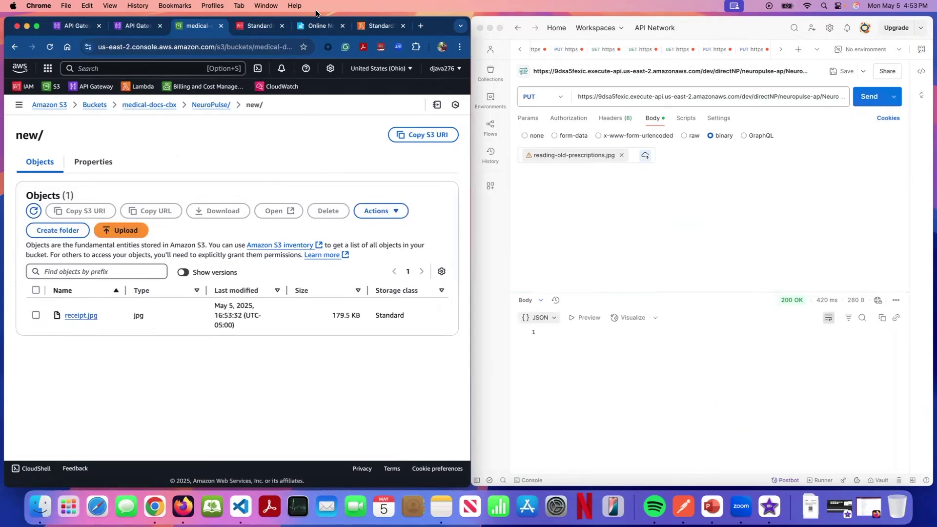
# Step: In Online Notepad, change the file name at the end of the directOT URL to credit.jpg
pyautogui.click(315, 26)
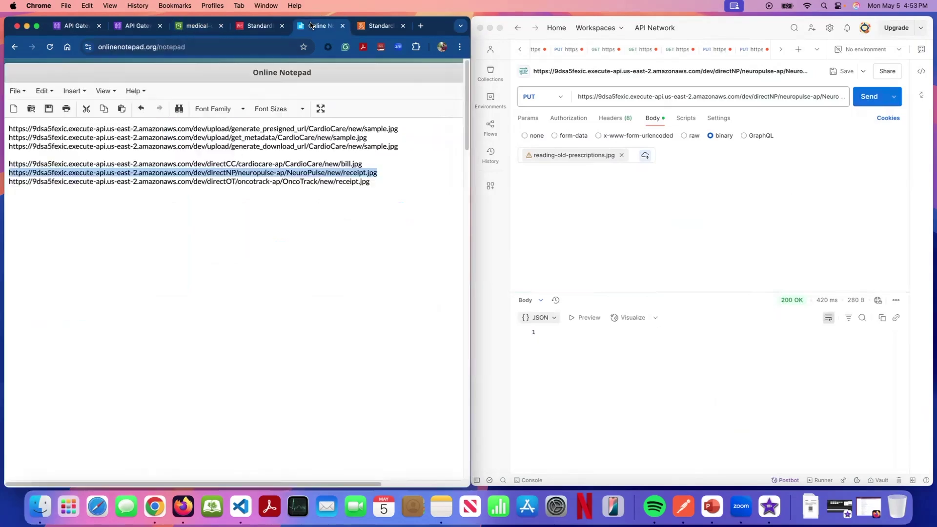
pyautogui.click(359, 181)
pyautogui.press('BackSpace')
pyautogui.press('BackSpace')
pyautogui.press('BackSpace')
pyautogui.press('BackSpace')
pyautogui.press('BackSpace')
pyautogui.press('BackSpace')
pyautogui.press('BackSpace')
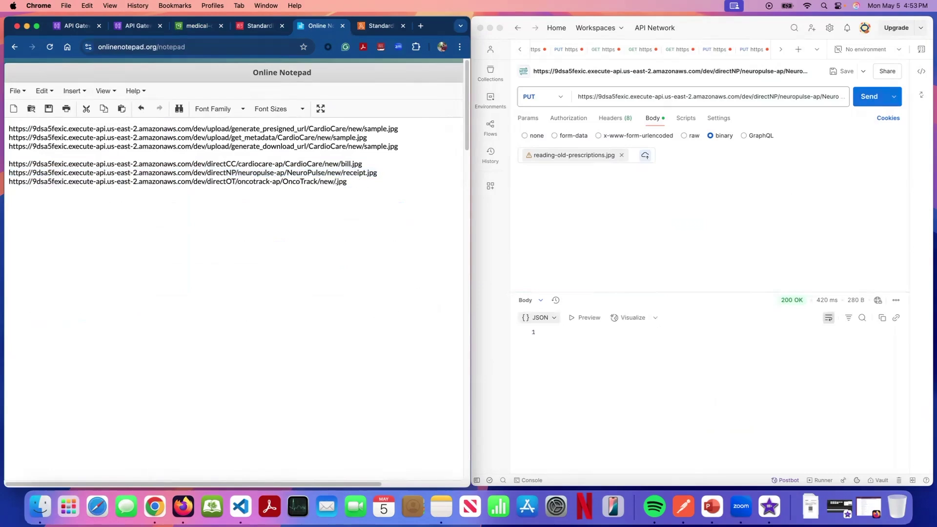
pyautogui.write('credit')
# Step: Select the complete directOT URL ending in OncoTrack/new/credit.jpg and copy it
pyautogui.moveTo(366, 181); pyautogui.dragTo(366, 173)
pyautogui.hotkey('shift', 'Right')
pyautogui.hotkey('shift', 'Right')
pyautogui.hotkey('shift', 'Right')
pyautogui.hotkey('shift', 'Right')
pyautogui.press('super+c')
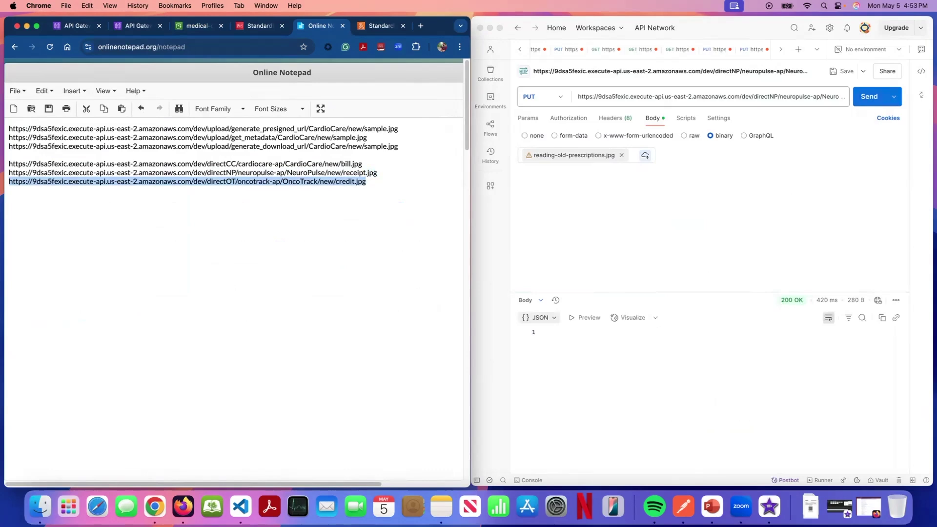
# Step: Return to the medical-docs-cbx bucket and open its OncoTrack/new/ folder to view the objects
pyautogui.click(185, 29)
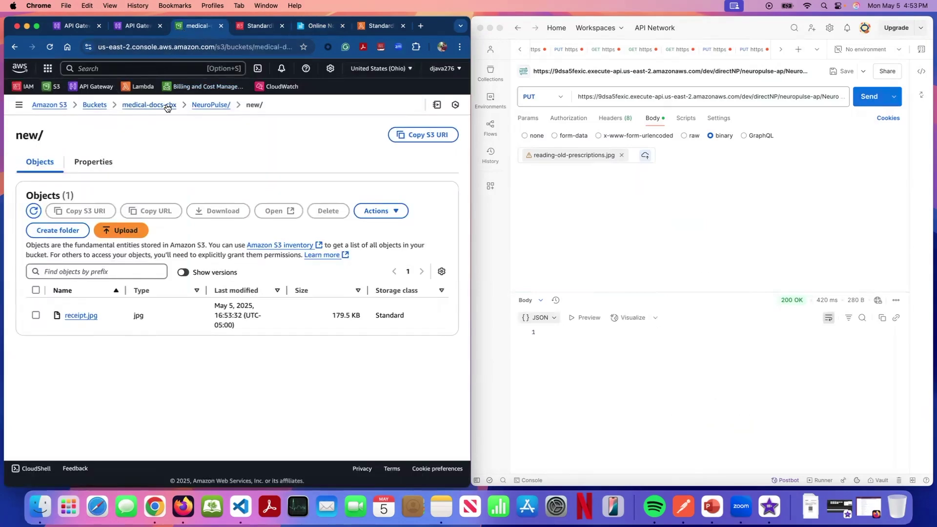
pyautogui.click(167, 106)
pyautogui.click(82, 335)
pyautogui.click(78, 321)
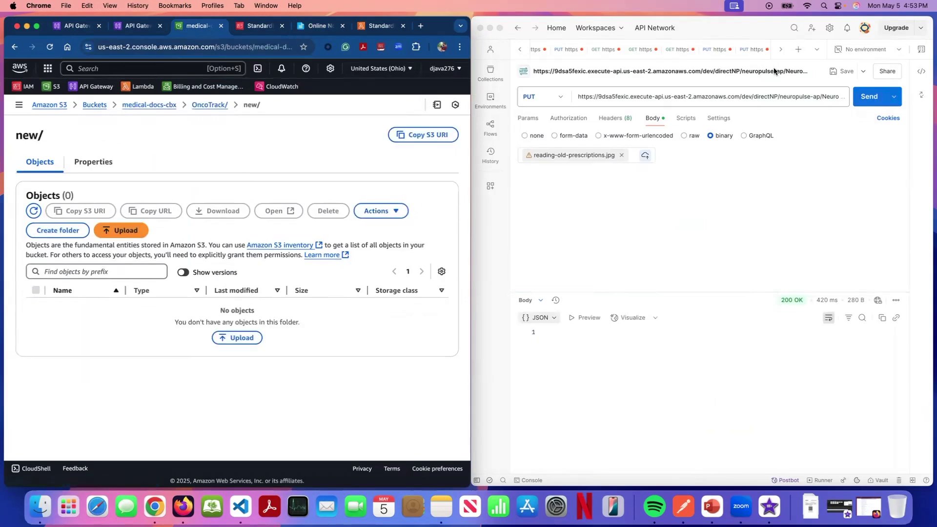
# Step: Create a new PUT request in Postman with the copied directOT URL
pyautogui.click(798, 49)
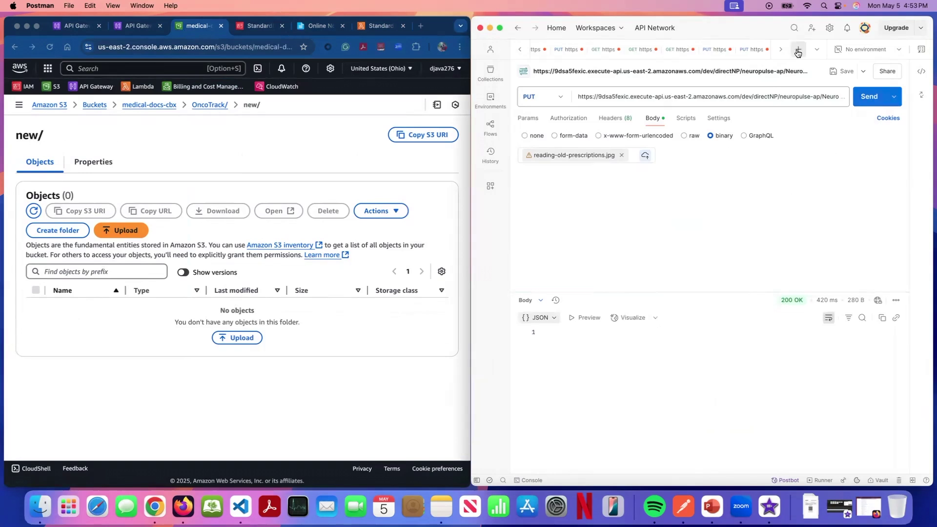
pyautogui.click(563, 99)
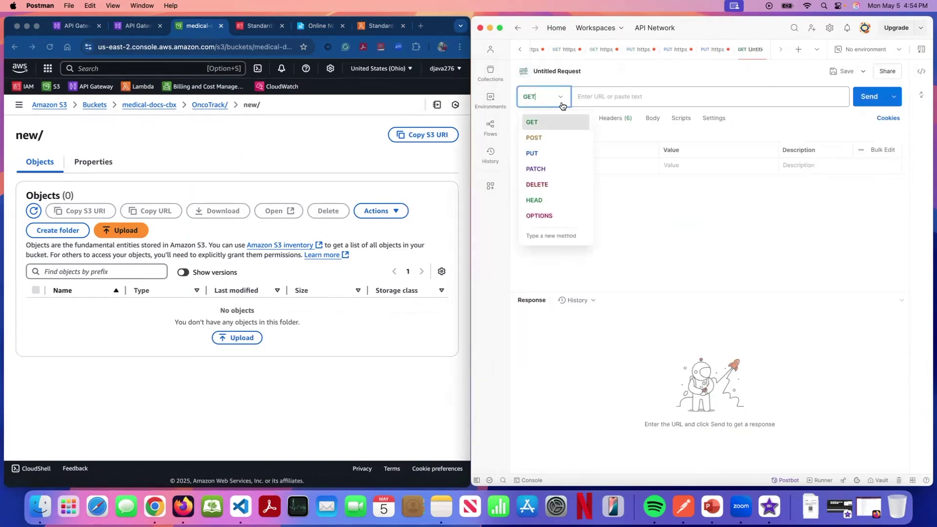
pyautogui.click(555, 154)
pyautogui.click(613, 99)
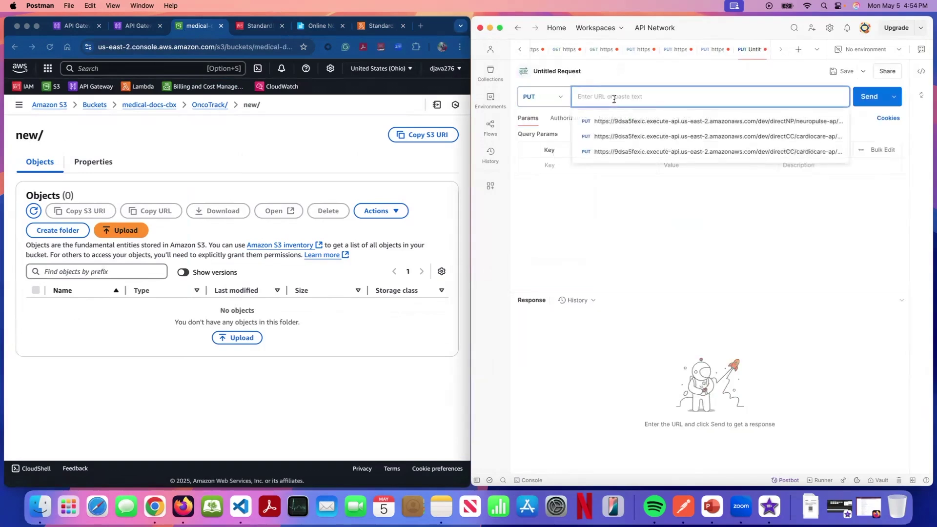
pyautogui.press('super+v')
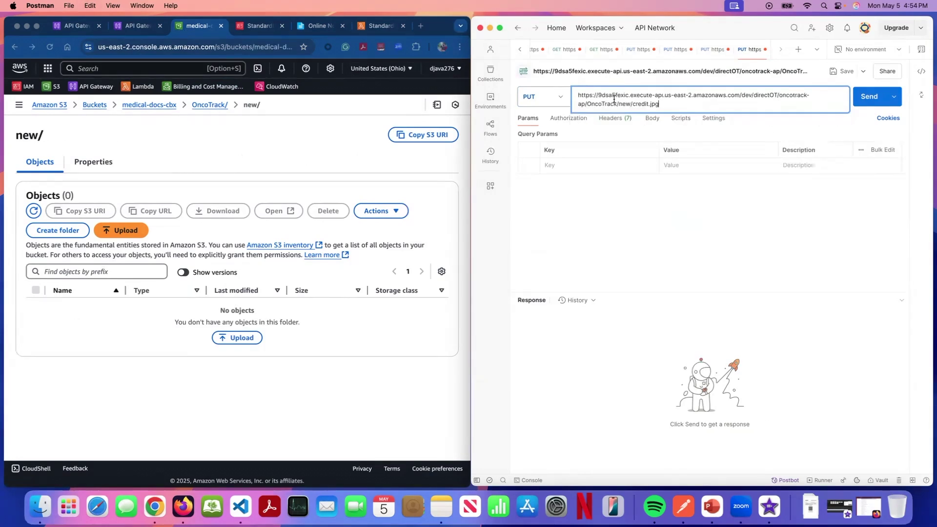
# Step: Set the directOT request's body to binary and attach Receipt1.jpg from the local TestFiles folder
pyautogui.click(652, 118)
pyautogui.click(710, 135)
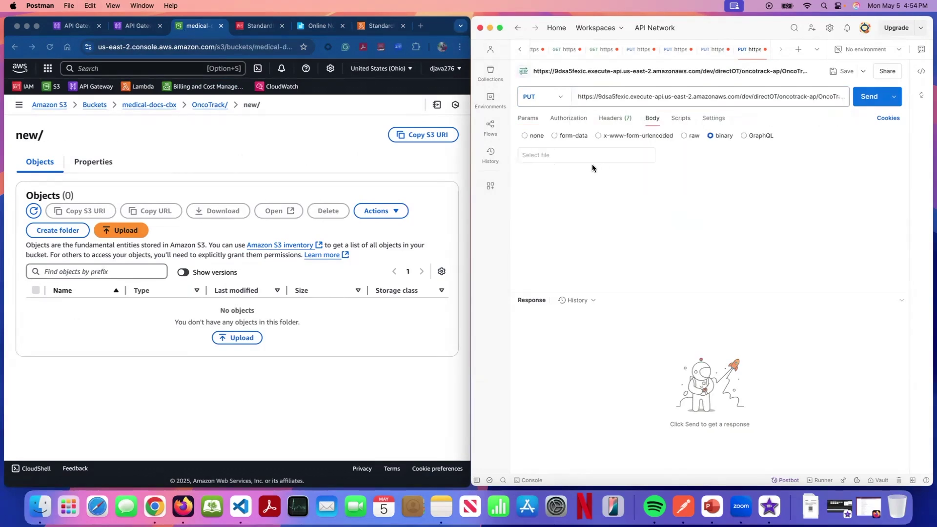
pyautogui.click(564, 155)
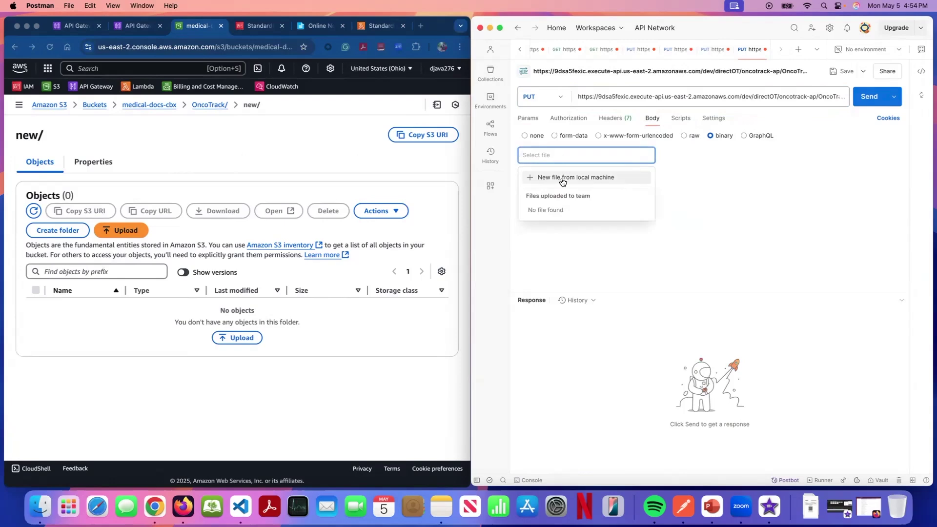
pyautogui.click(561, 178)
pyautogui.scroll(-5, 751, 270)
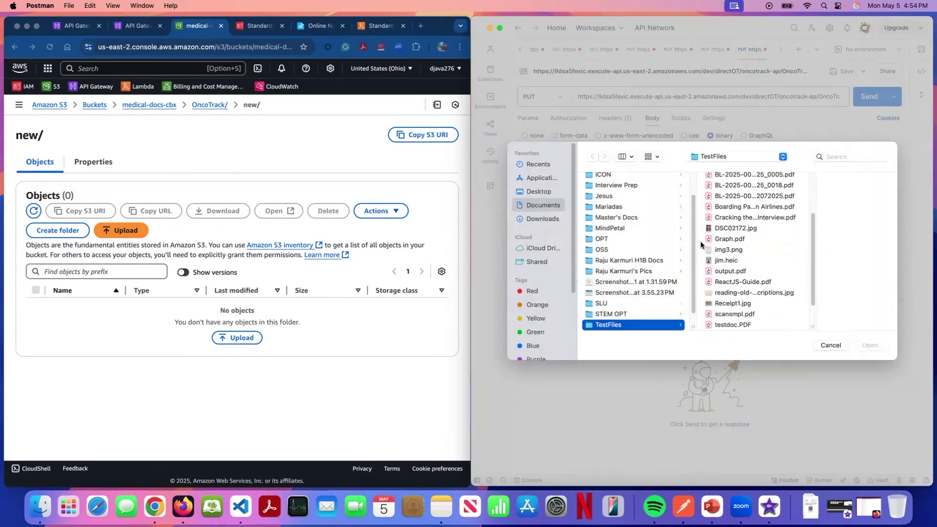
pyautogui.click(744, 289)
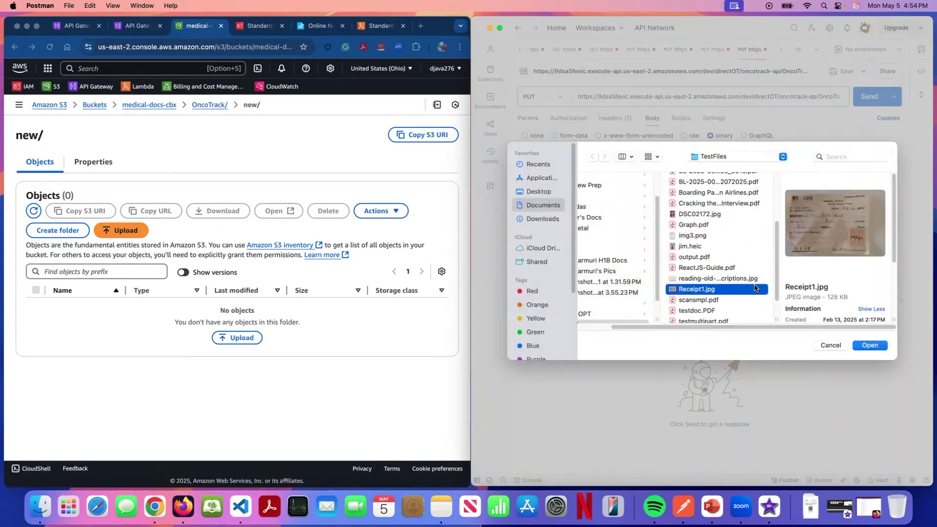
pyautogui.click(868, 346)
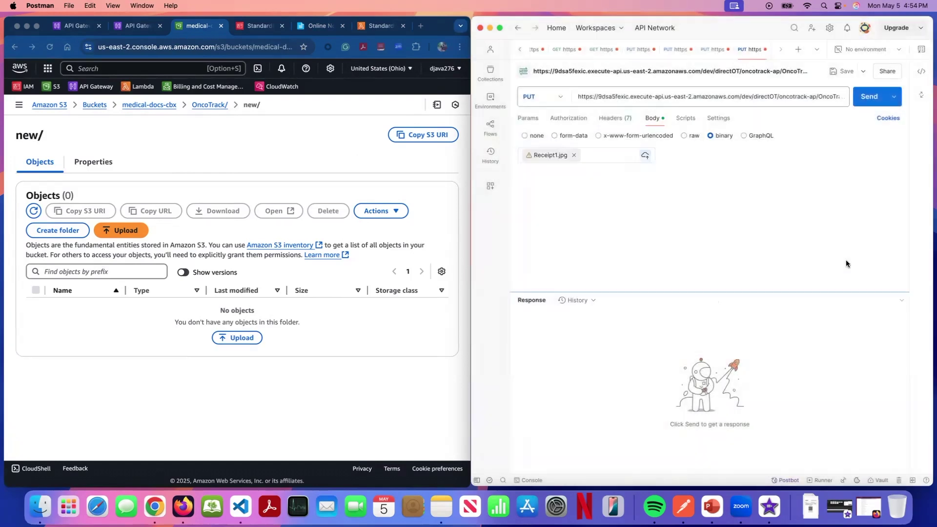
# Step: Send the directOT PUT request and refresh the object list of the OncoTrack/new/ folder
pyautogui.click(866, 100)
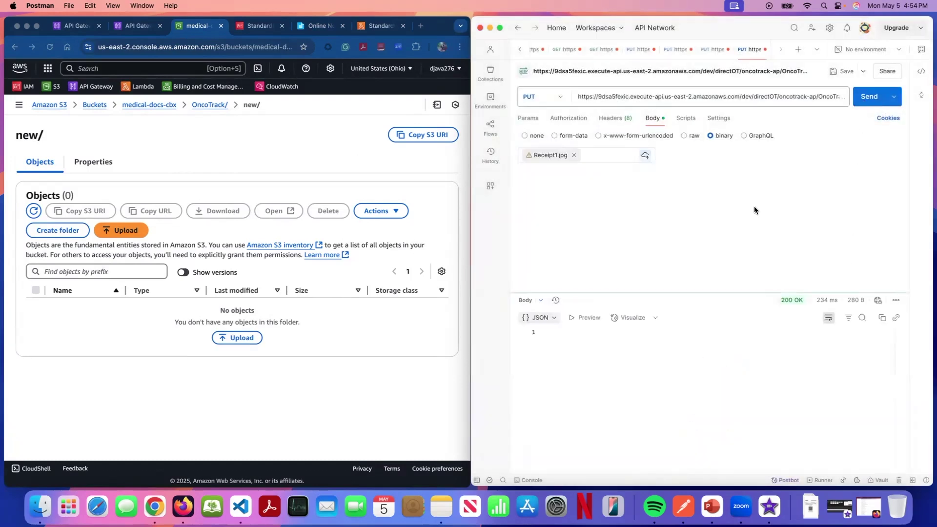
pyautogui.click(34, 211)
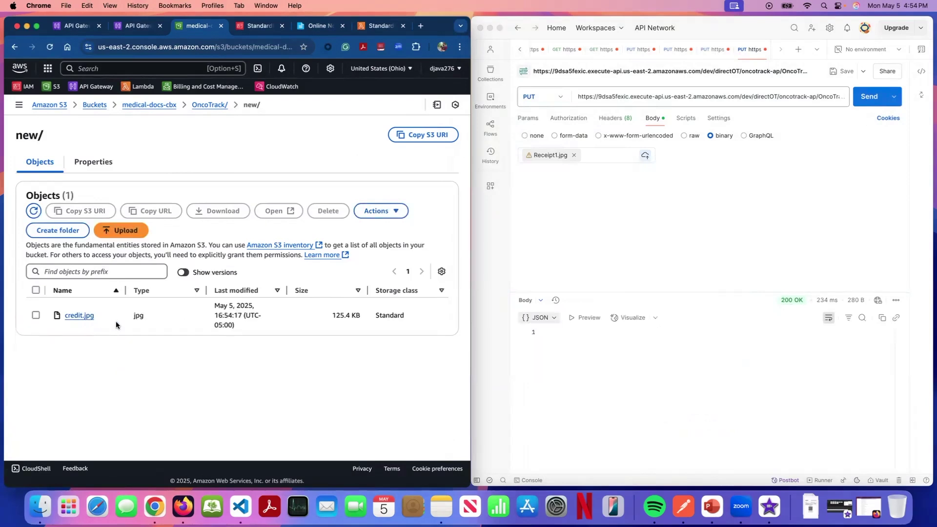
# Step: In API Gateway, open the file-handler API's resources and view the PUT method under directCC's {filename} resource
pyautogui.click(76, 30)
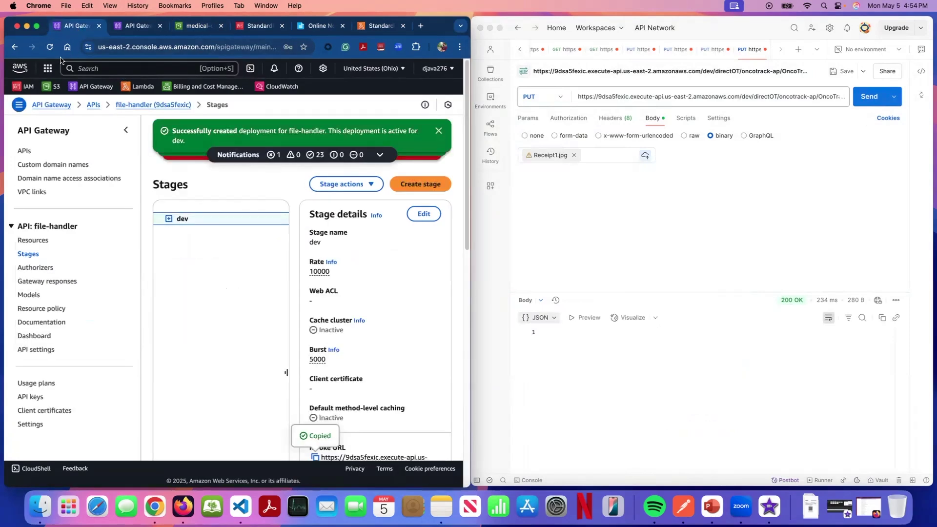
pyautogui.click(36, 27)
pyautogui.click(32, 225)
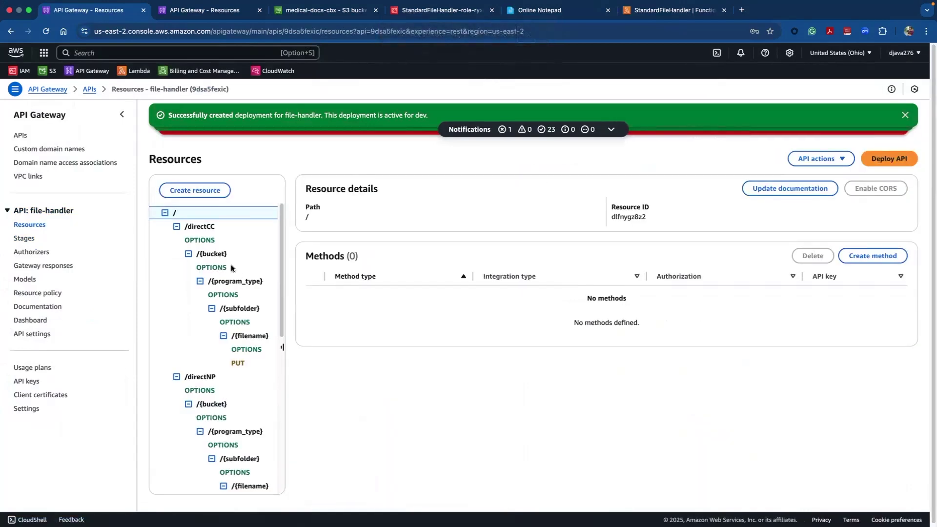
pyautogui.click(239, 362)
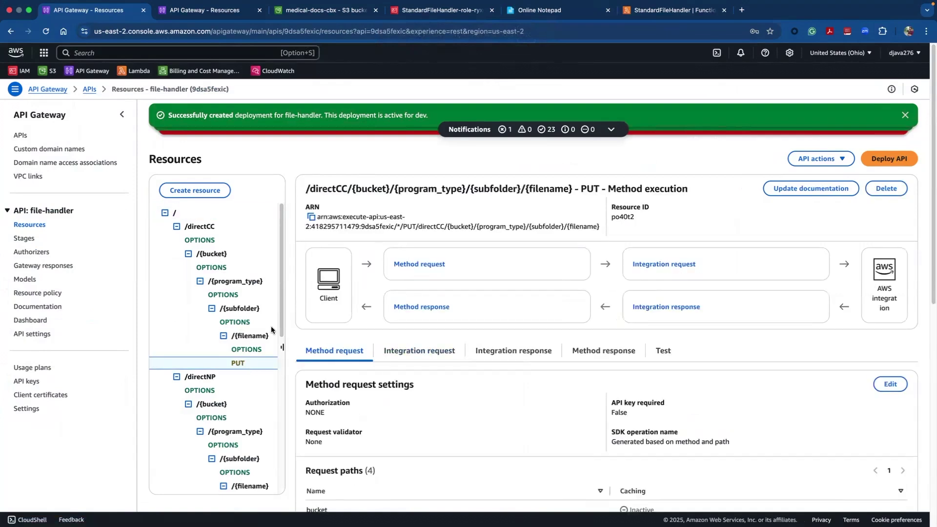
# Step: Look through the API's directCC, directNP, directOT and upload resource branches and open directCC's {bucket} resource
pyautogui.scroll(-5, 202, 373)
pyautogui.scroll(-1, 202, 374)
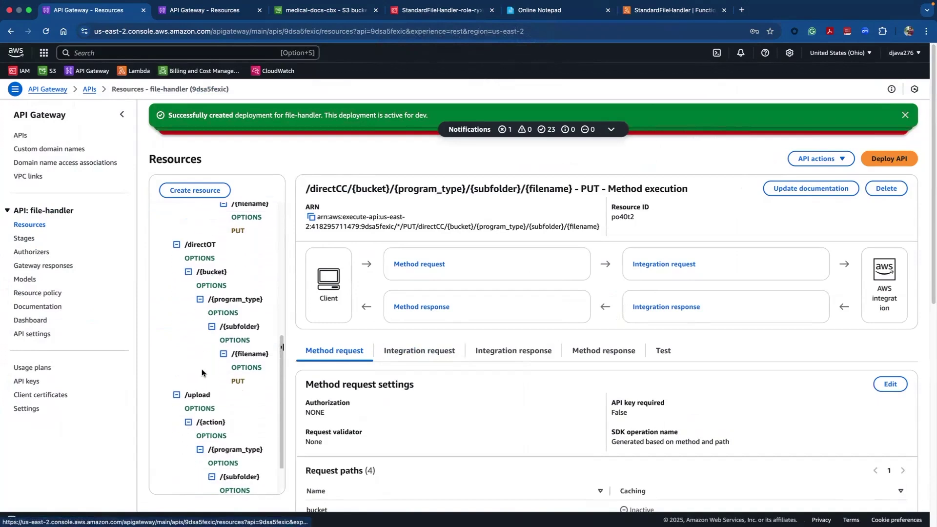
pyautogui.scroll(-2, 220, 345)
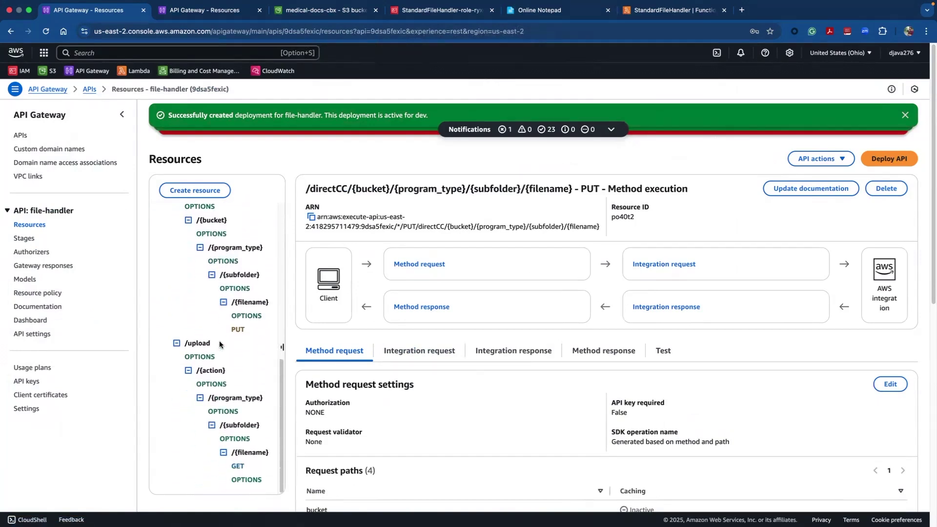
pyautogui.scroll(8, 205, 374)
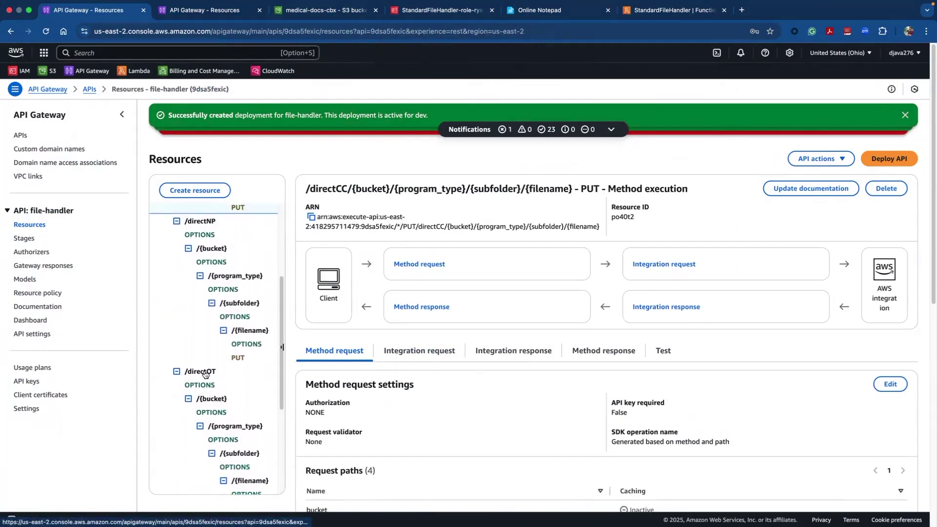
pyautogui.click(209, 254)
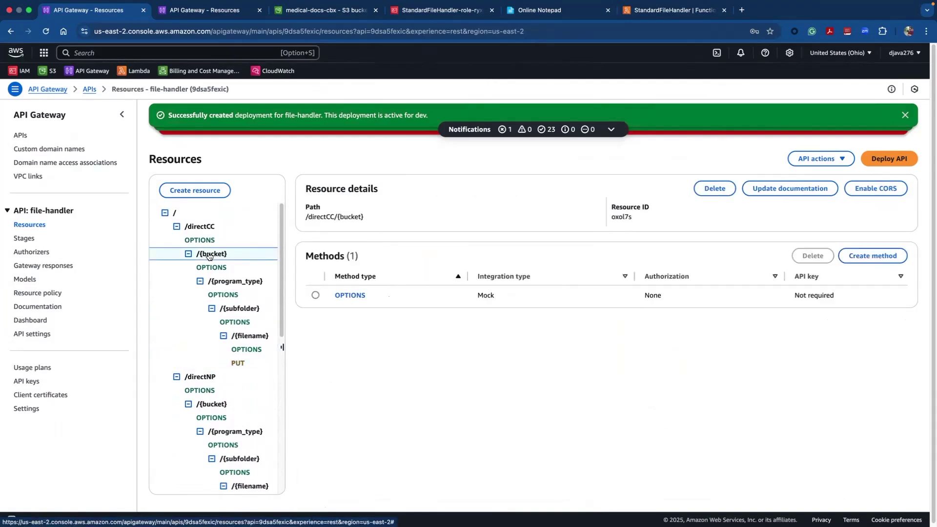
# Step: Try to create a {test} resource with CORS enabled under the /directCC/ path
pyautogui.click(207, 227)
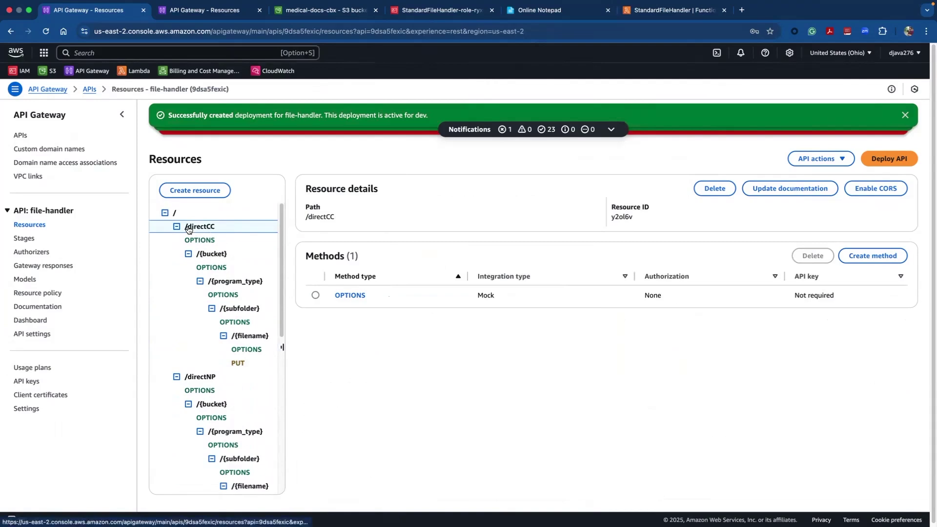
pyautogui.click(218, 196)
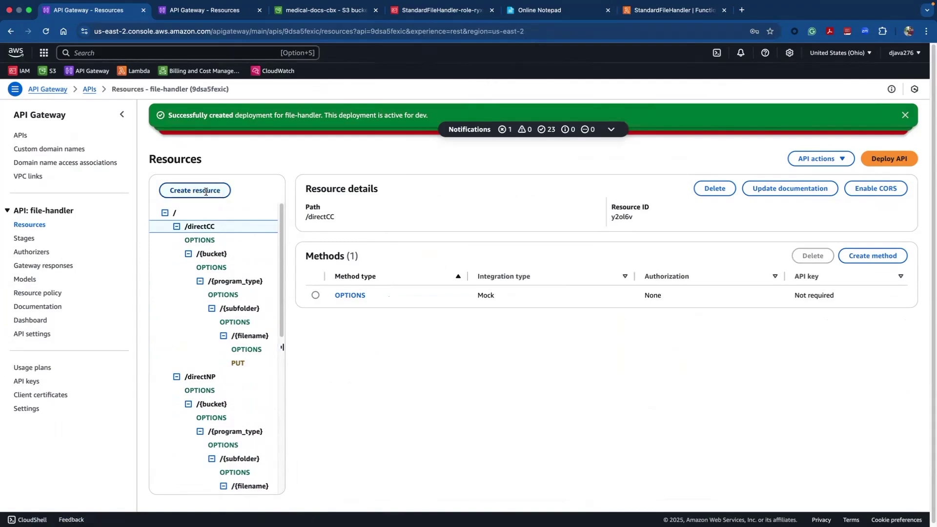
pyautogui.click(506, 252)
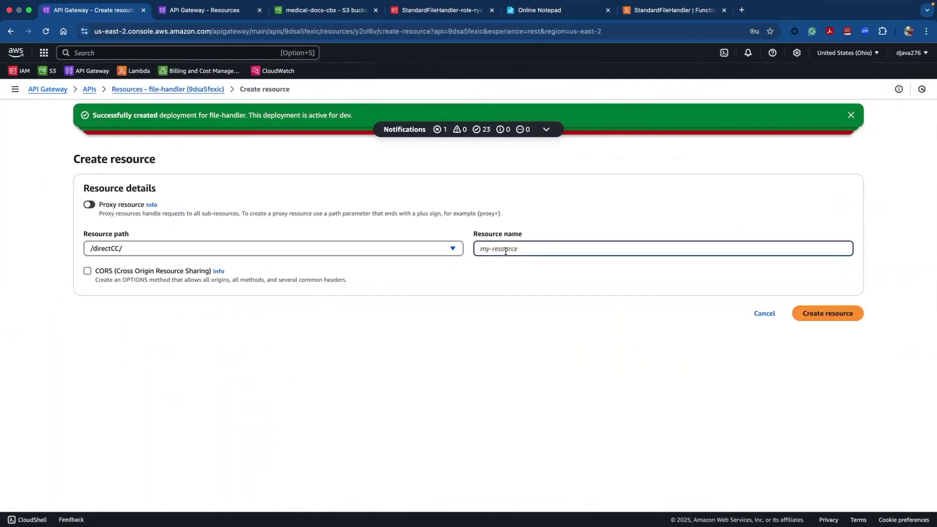
pyautogui.write('{test')
pyautogui.click(191, 268)
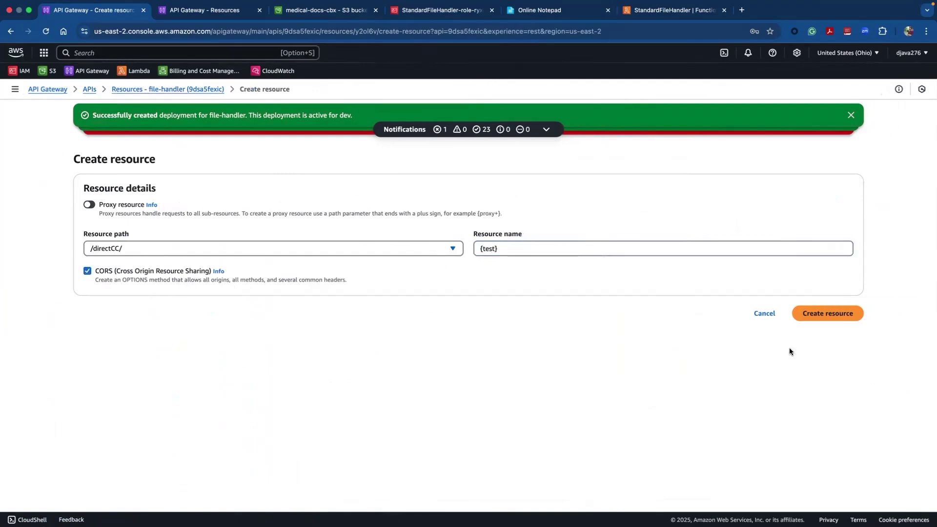
pyautogui.click(824, 316)
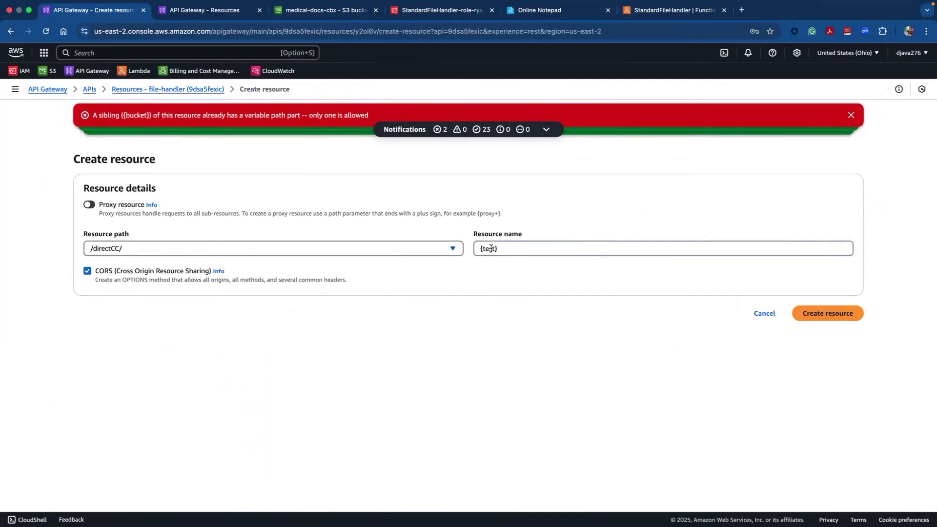
pyautogui.click(759, 314)
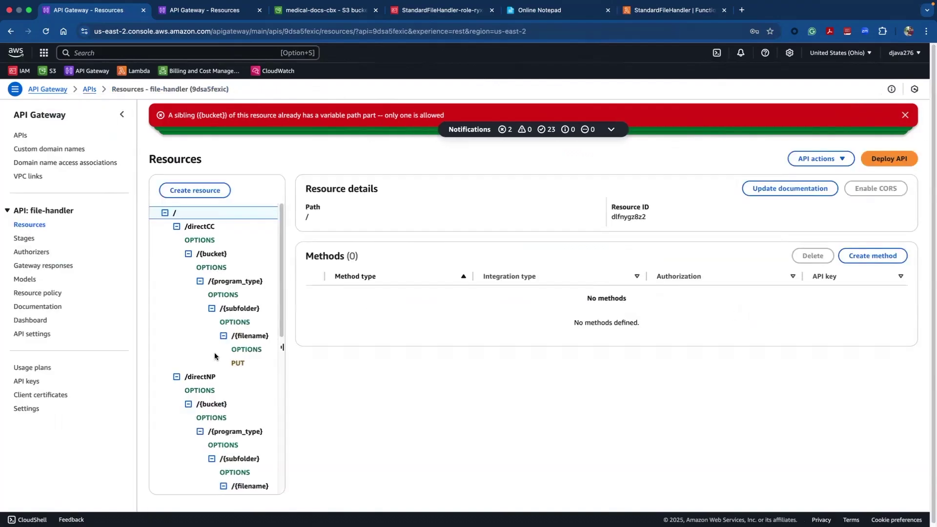
# Step: View directCC's PUT method and examine the binary media types in the file-handler API's settings
pyautogui.click(237, 364)
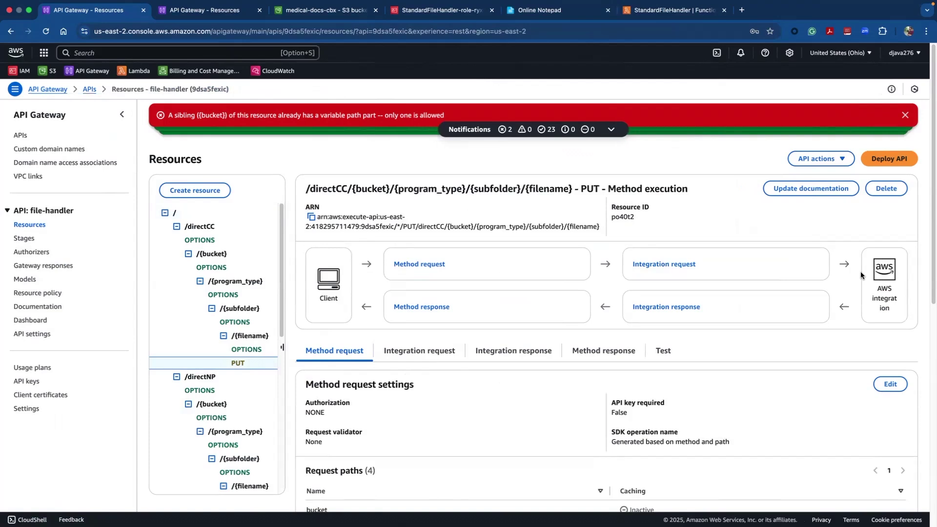
pyautogui.click(32, 334)
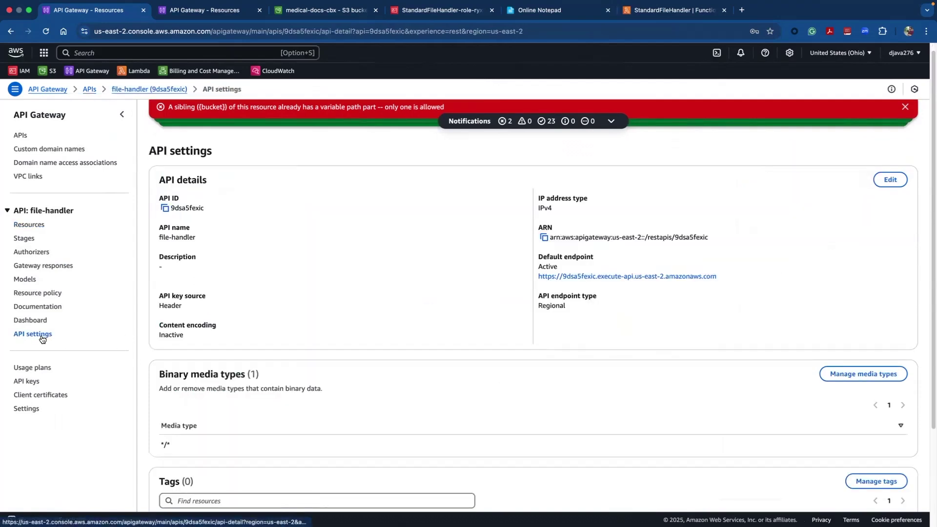
pyautogui.scroll(-4, 291, 326)
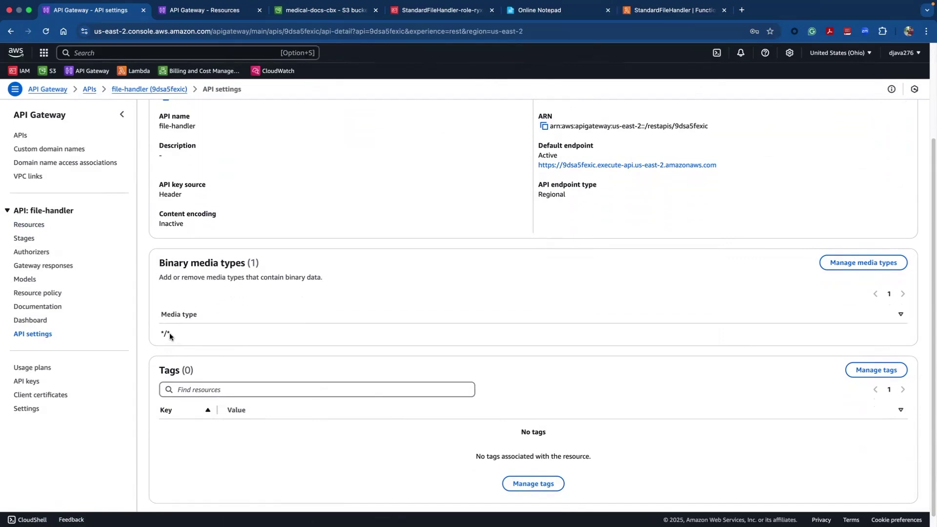
# Step: Return to the API's resources, view directCC's PUT method again and look over the directNP branch
pyautogui.click(31, 228)
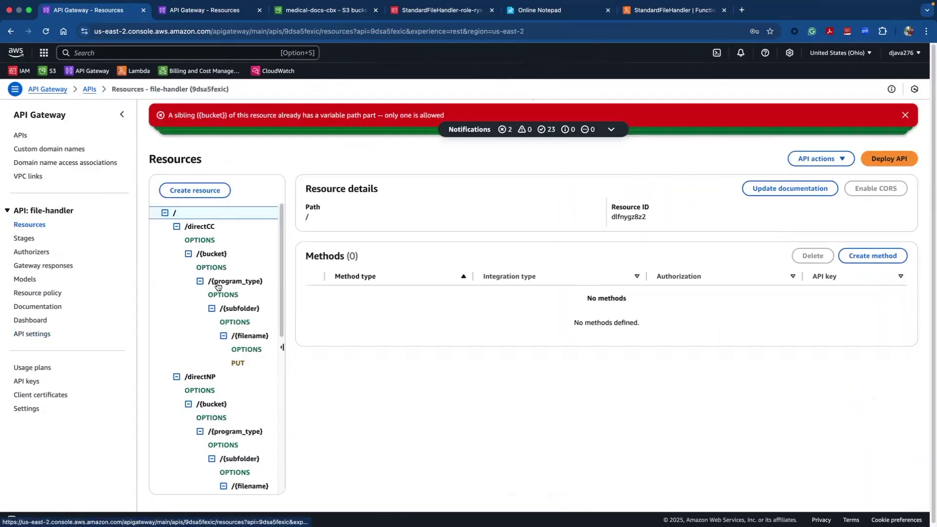
pyautogui.click(239, 364)
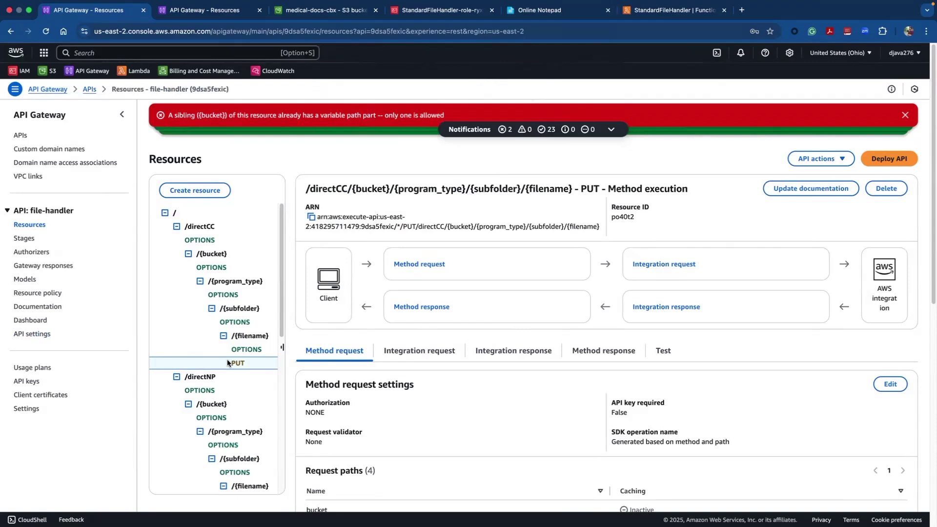
pyautogui.scroll(-2, 228, 362)
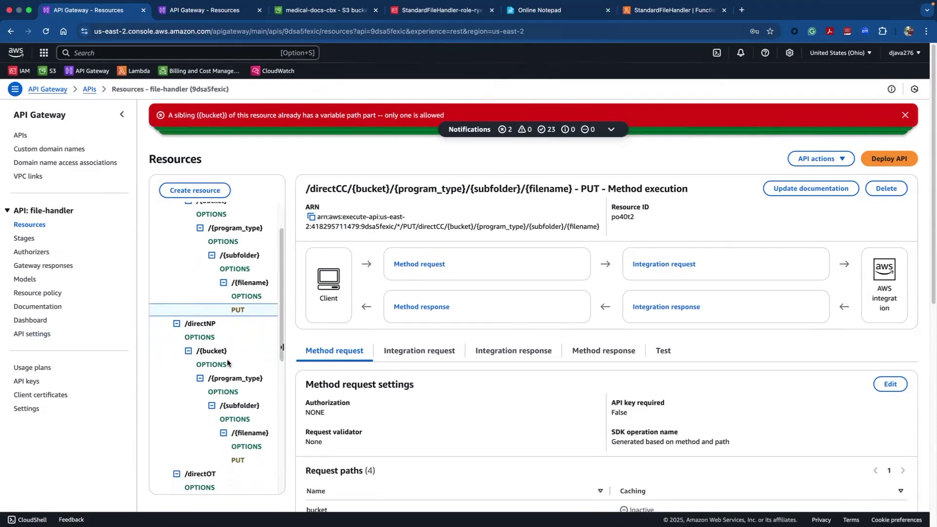
pyautogui.scroll(-1, 226, 362)
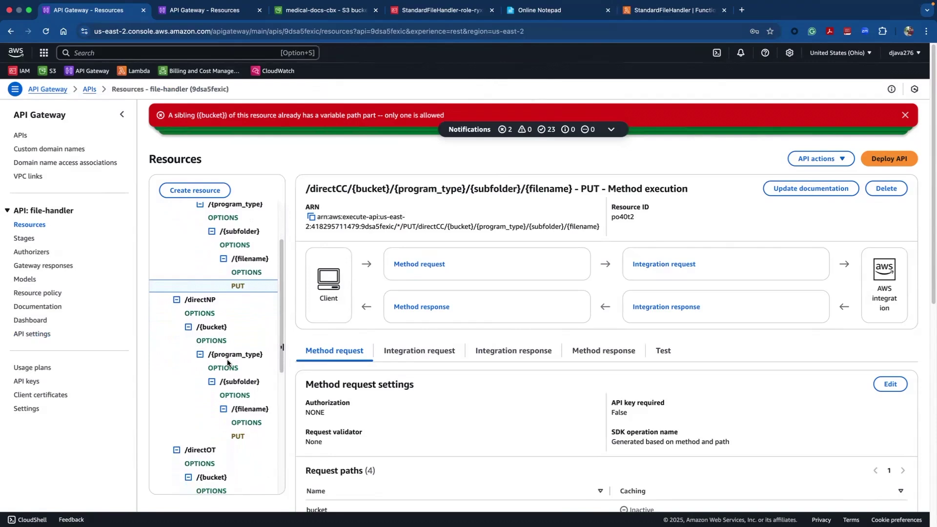
pyautogui.scroll(-1, 227, 362)
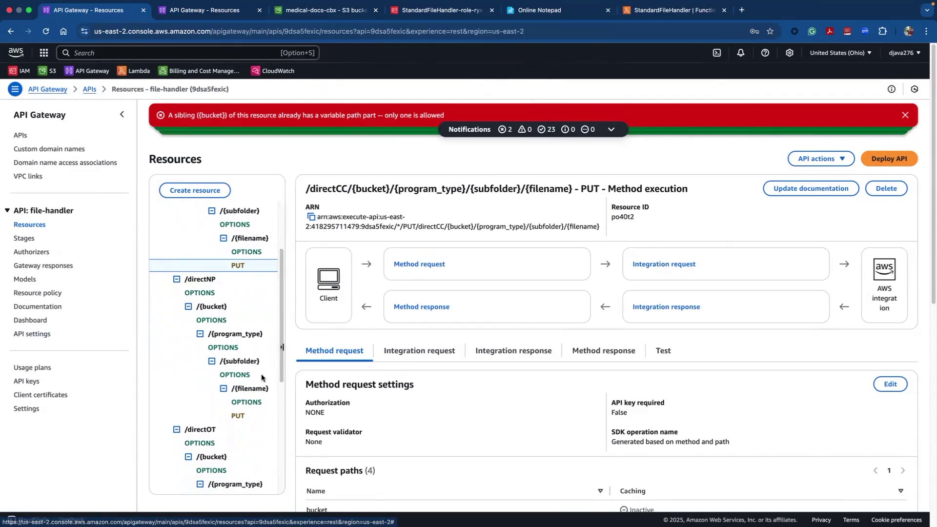
# Step: Examine the integration request and method request settings of the PUT method under directNP's {filename} resource
pyautogui.click(236, 416)
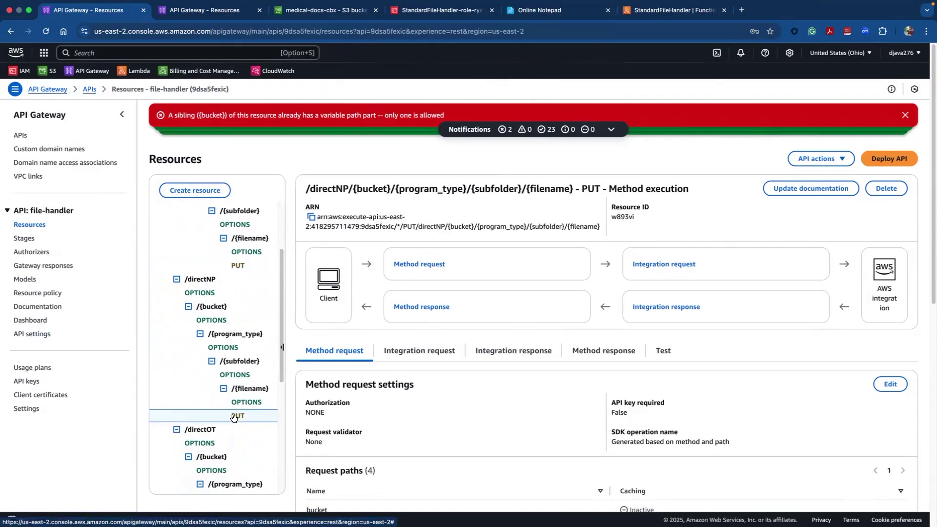
pyautogui.click(428, 353)
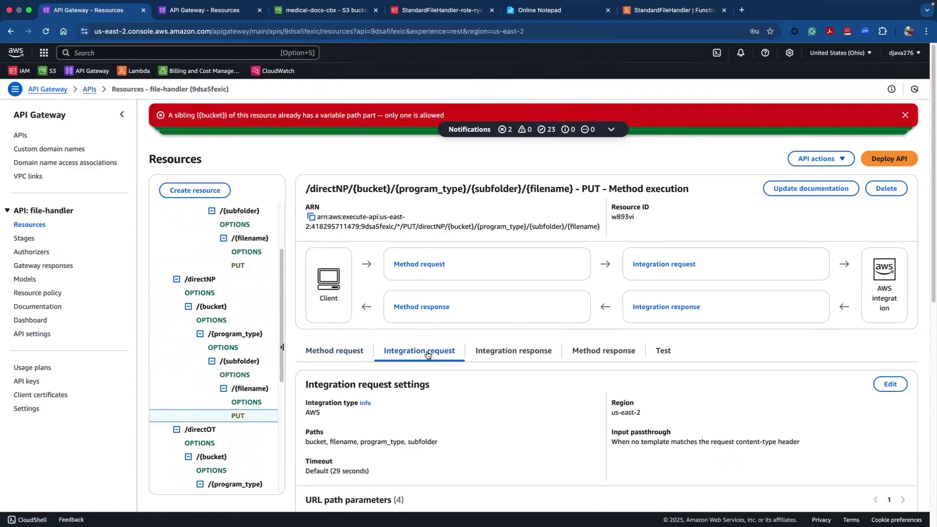
pyautogui.scroll(-3, 431, 425)
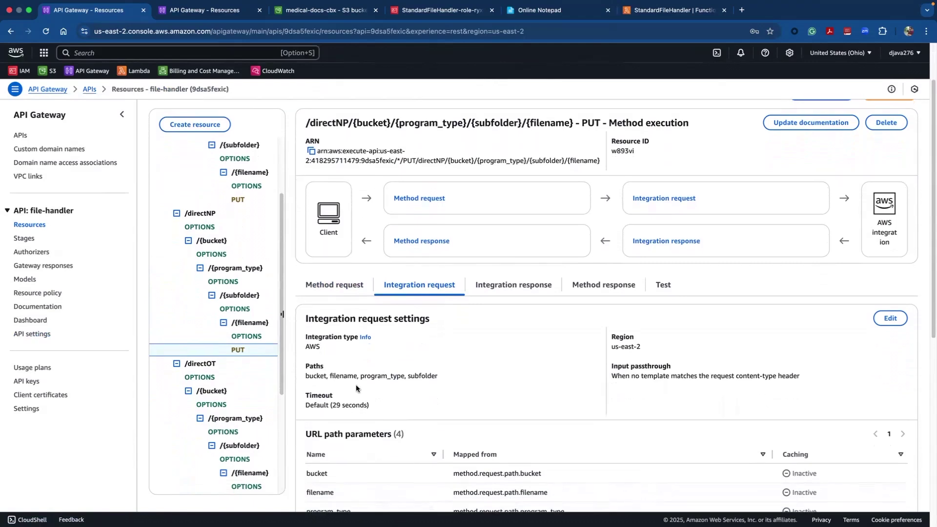
pyautogui.scroll(5, 206, 330)
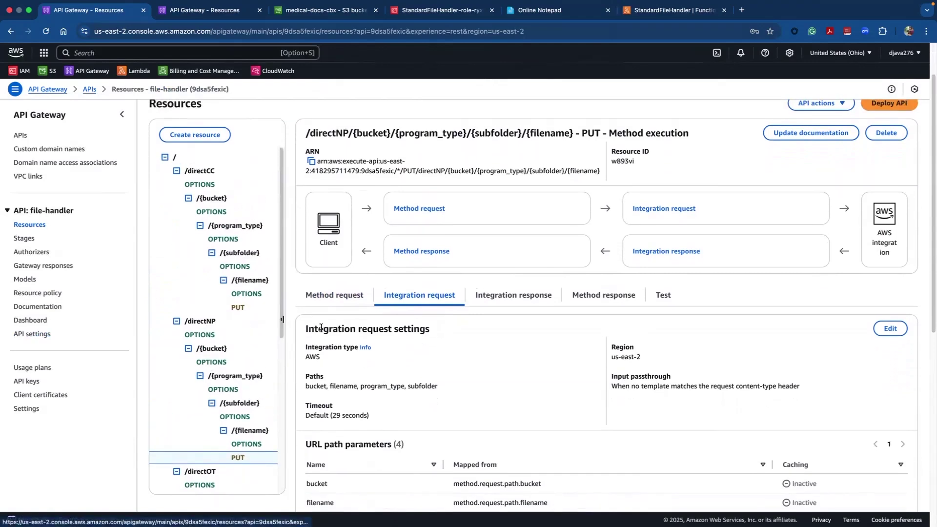
pyautogui.click(334, 299)
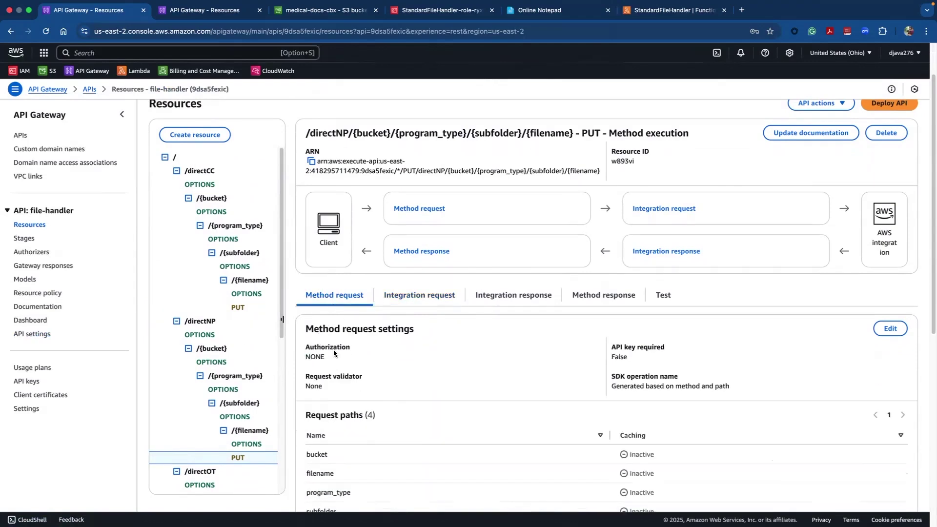